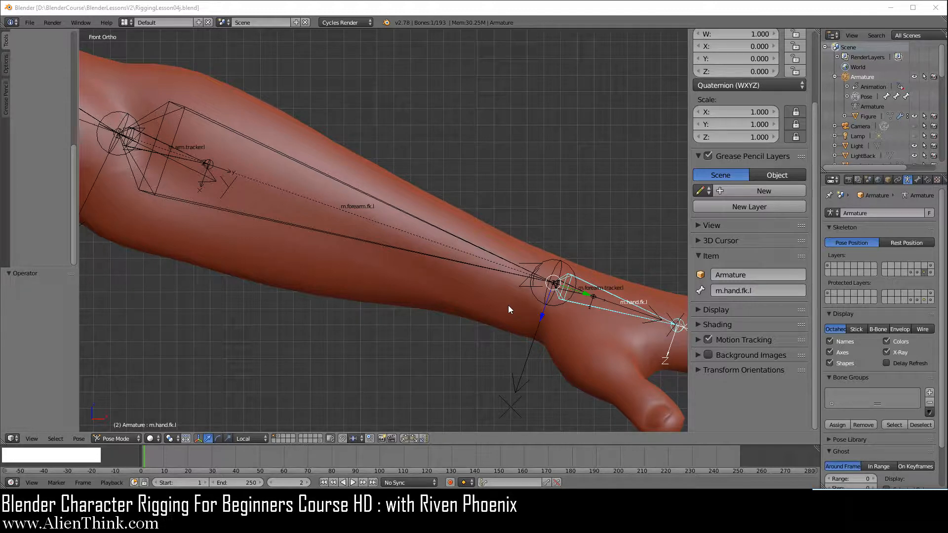
Step: Clear the rotation of the m.hand.fk.l bone and bend the hand upward by about 73.5 degrees in front view
right_click(603, 293)
key("alt+r")
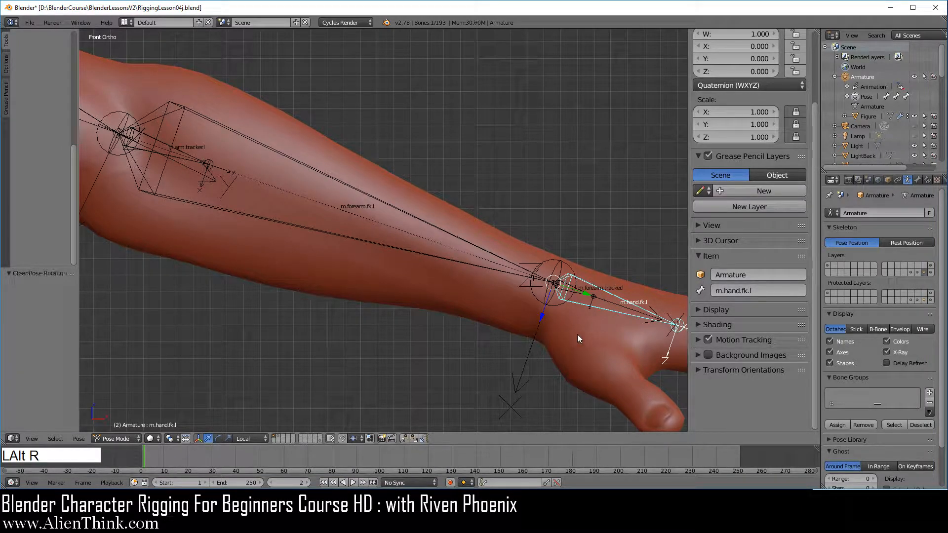
middle_click_drag(584, 286, 477, 251, "shift")
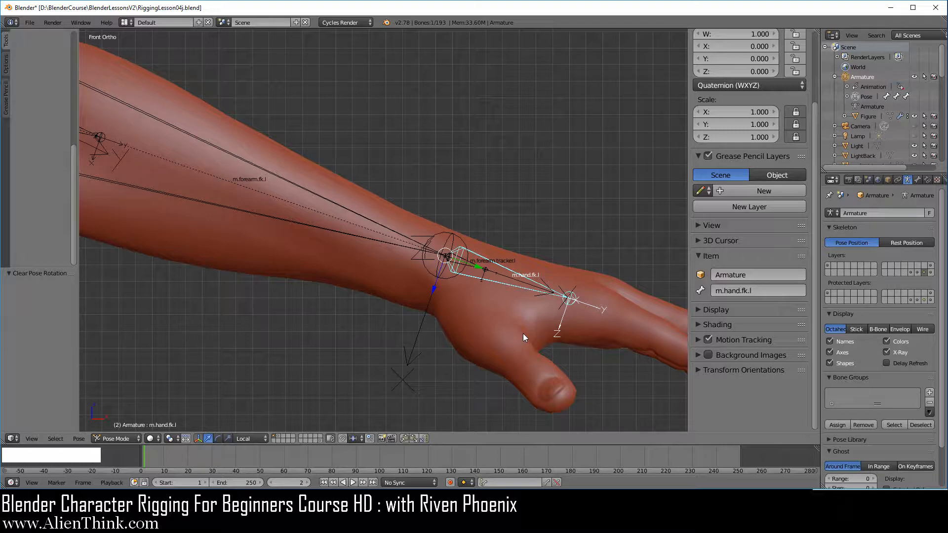
key("r")
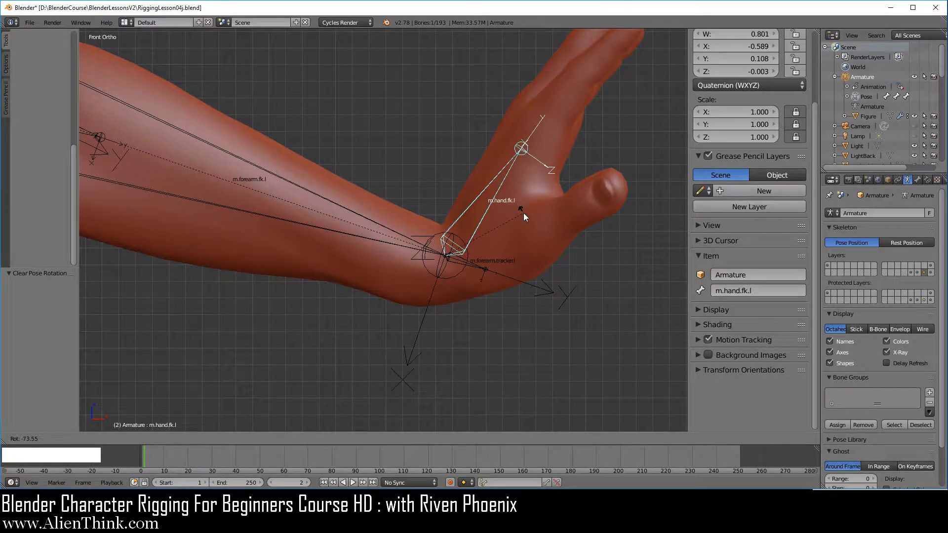
left_click(523, 212)
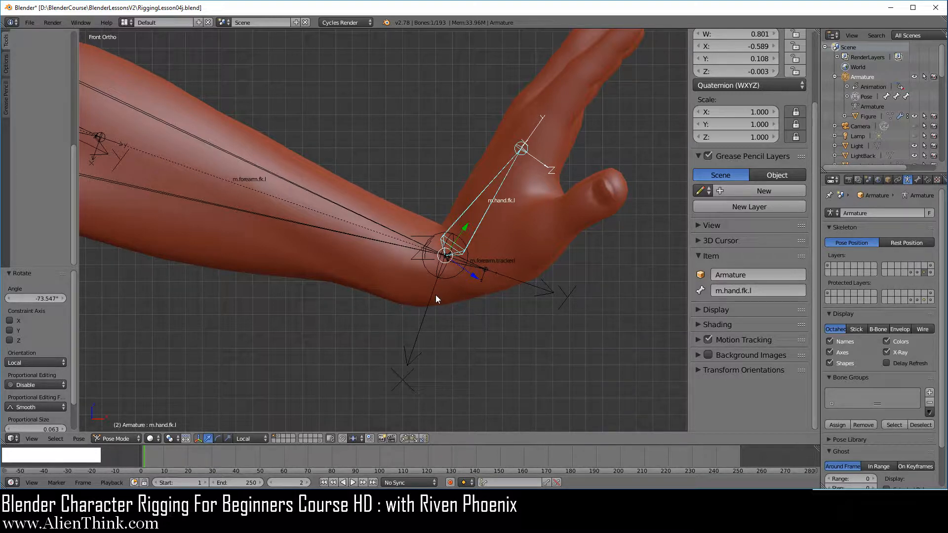
Step: Inspect the Figure mesh's edges at the bent wrist in Edit Mode and set the armature's bone display to Stick
scroll(442, 301, "up", 4)
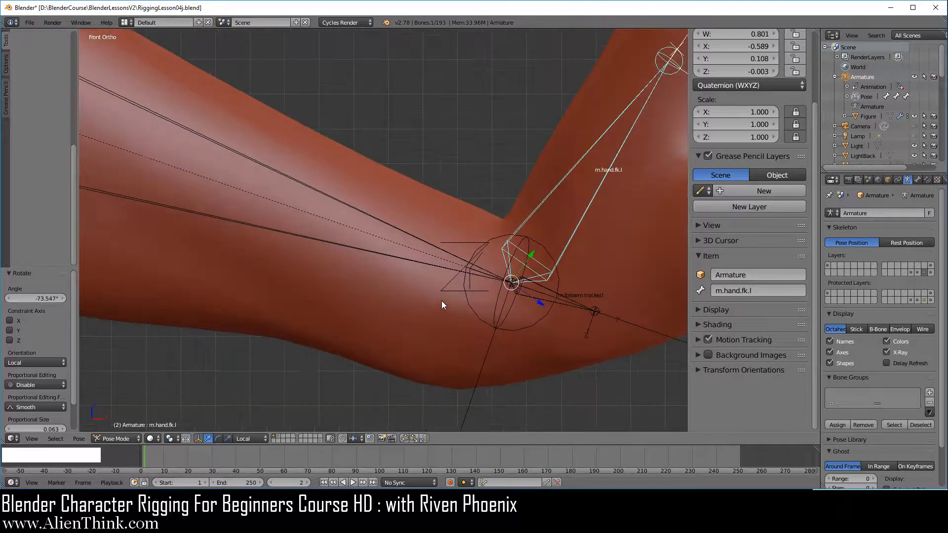
right_click(418, 312)
key("Tab")
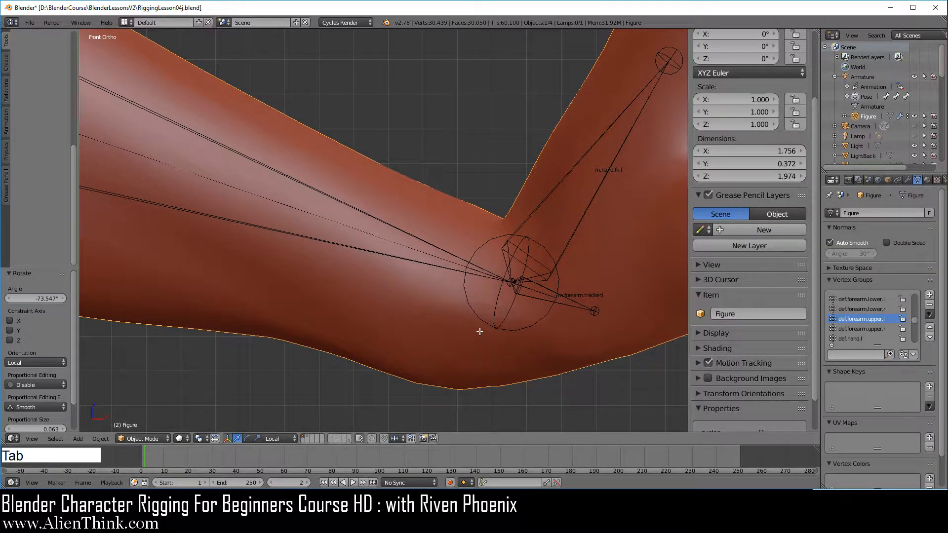
middle_click_drag(512, 317, 470, 281, "shift")
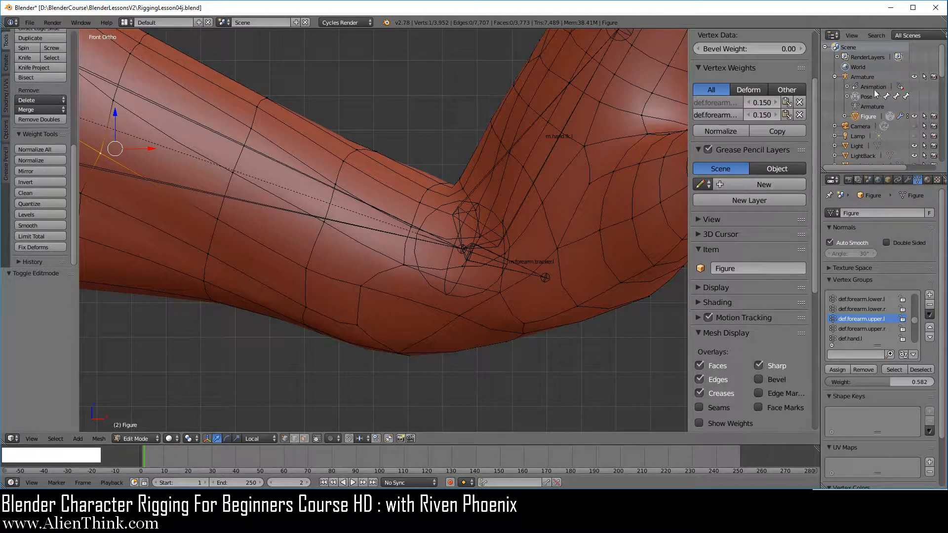
left_click(868, 76)
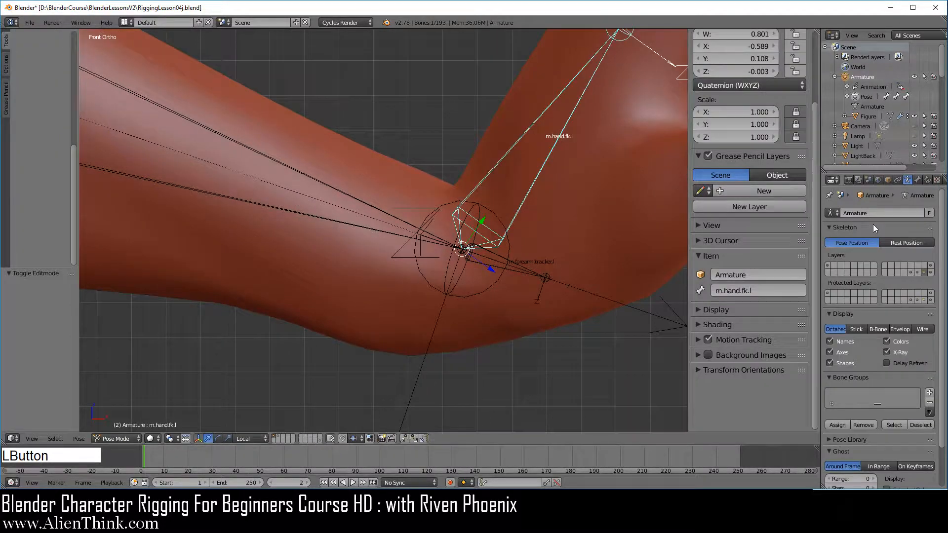
left_click(857, 329)
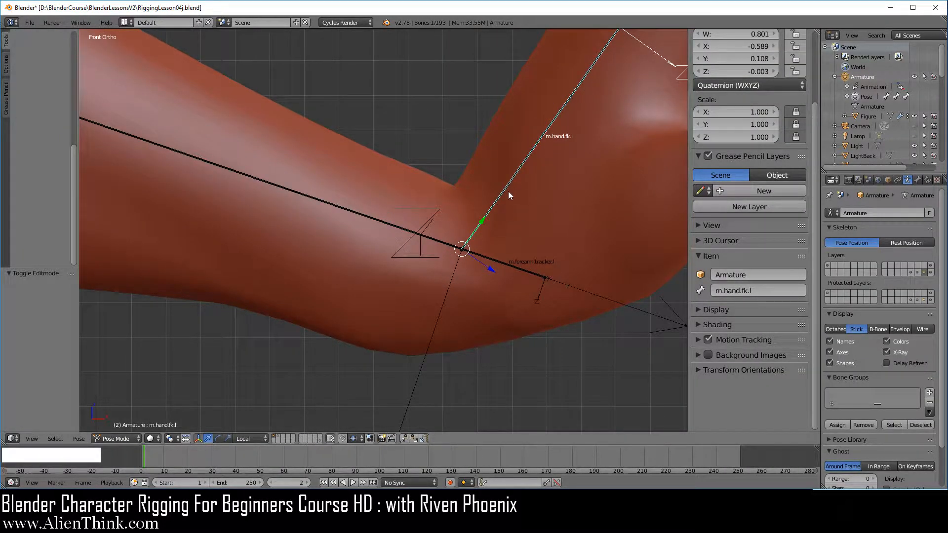
Step: In Edit Mode on the Figure mesh, adjust the forearm group weight of a vertex beside the bent wrist joint
right_click(523, 217)
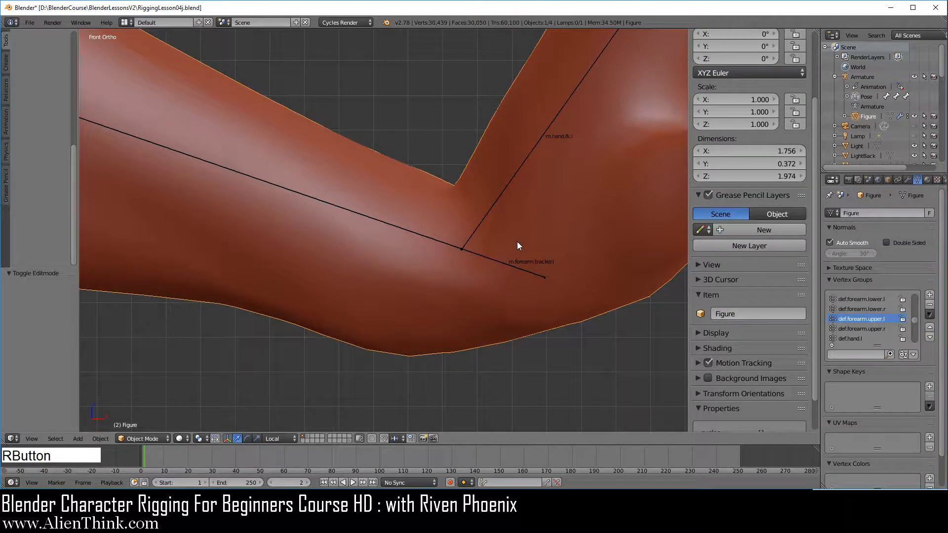
key("Tab")
middle_click_drag(468, 257, 466, 194)
scroll(472, 246, "up", 3)
middle_click_drag(473, 246, 465, 275)
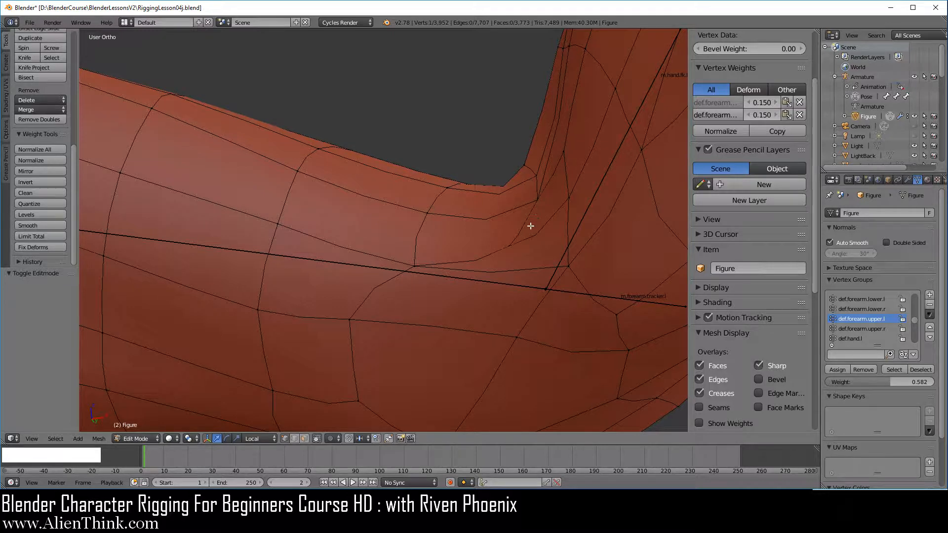
middle_click_drag(491, 273, 536, 299)
right_click(561, 212)
middle_click_drag(562, 213, 446, 230, "shift")
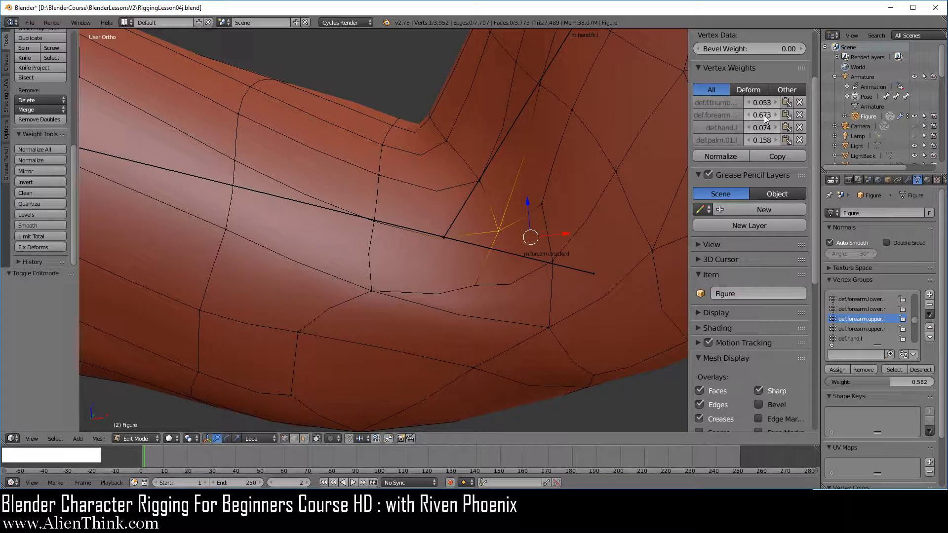
mouse_move(763, 115)
left_mouse_down()
mouse_move(706, 114)
mouse_move(773, 114)
mouse_move(762, 128)
mouse_move(783, 127)
mouse_move(761, 127)
left_mouse_up()
Step: Set the forearm group weight of the neighbouring vertex in the wrist's inner crease to 0.177
middle_click_drag(509, 309, 506, 289)
right_click(528, 184)
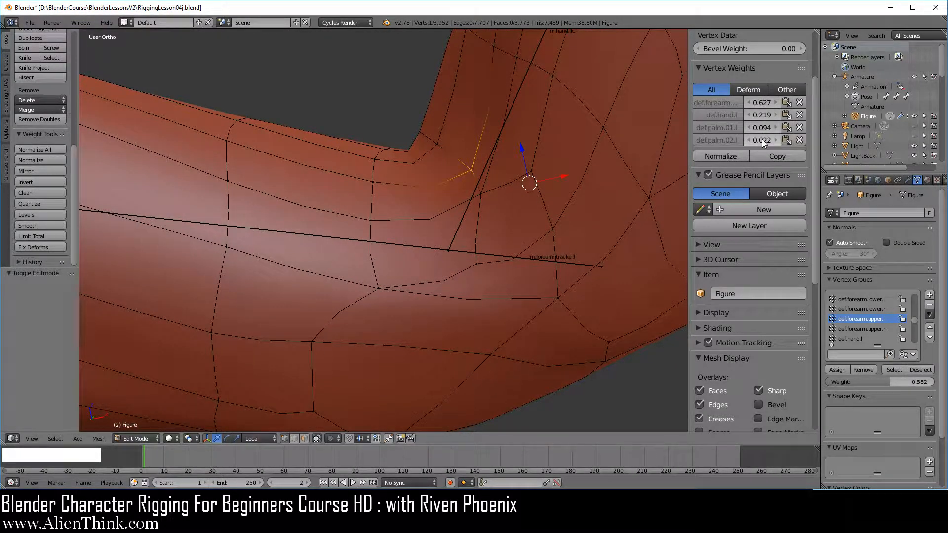
left_click_drag(762, 102, 720, 102)
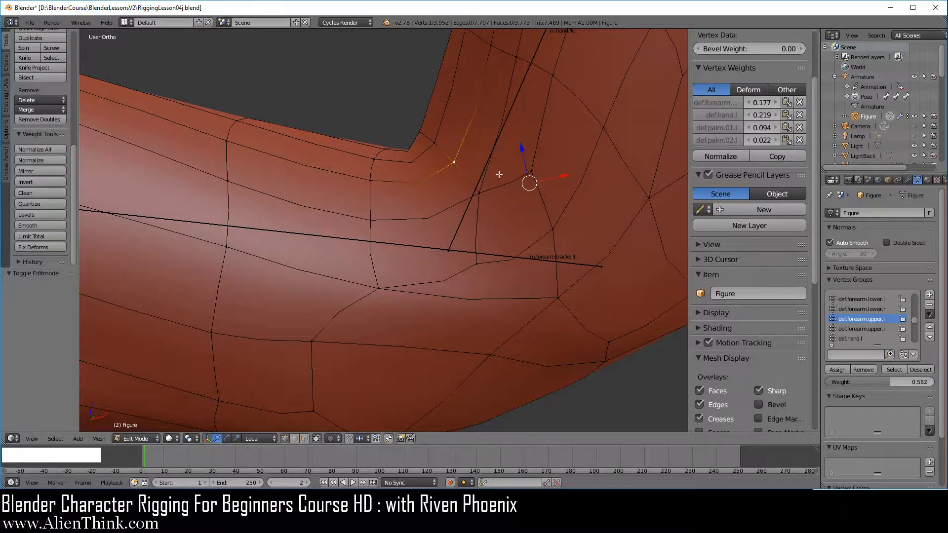
middle_click_drag(499, 175, 482, 207)
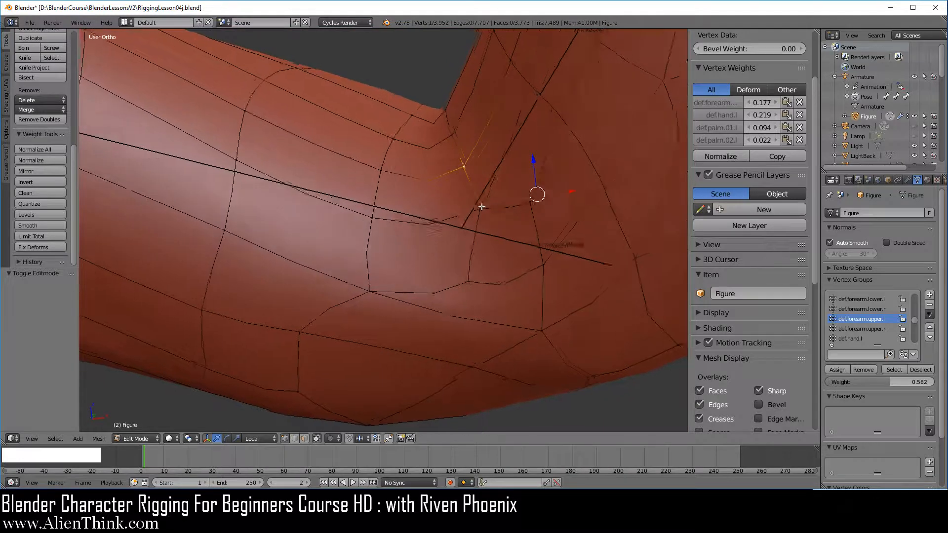
Step: Set the vertex just below the wrist joint to a thumb group weight of 0.389 and a forearm group weight of 0.080
right_click(471, 275)
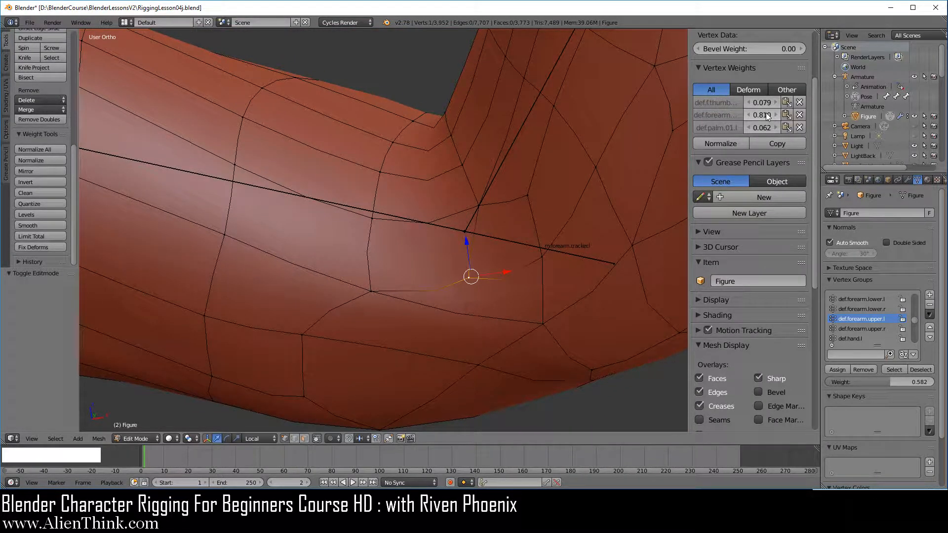
mouse_move(765, 112)
left_mouse_down()
mouse_move(731, 113)
mouse_move(781, 102)
left_mouse_up()
middle_click_drag(500, 287, 434, 281)
middle_click_drag(462, 316, 394, 205)
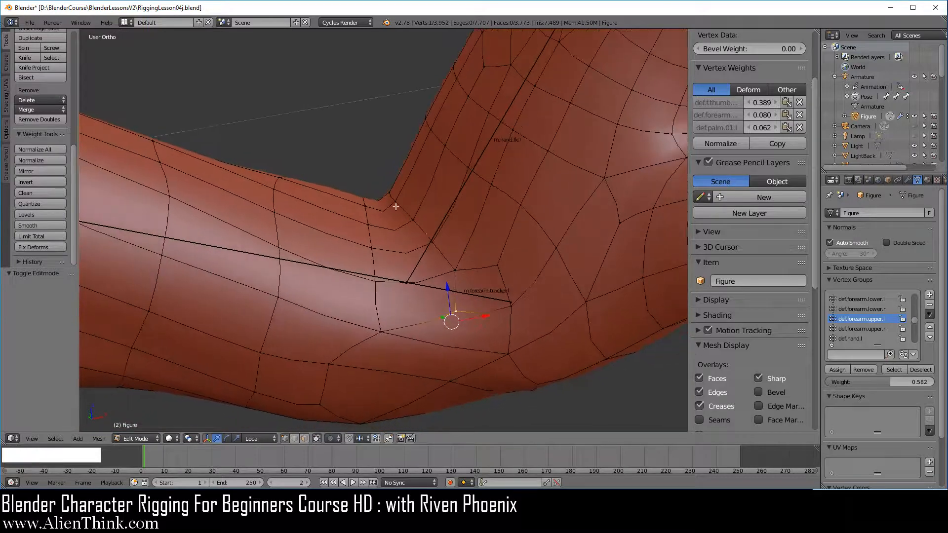
Step: Leave mesh editing and clear the rotation of the m.hand.fk.l bone in front view
key("Tab")
key("1")
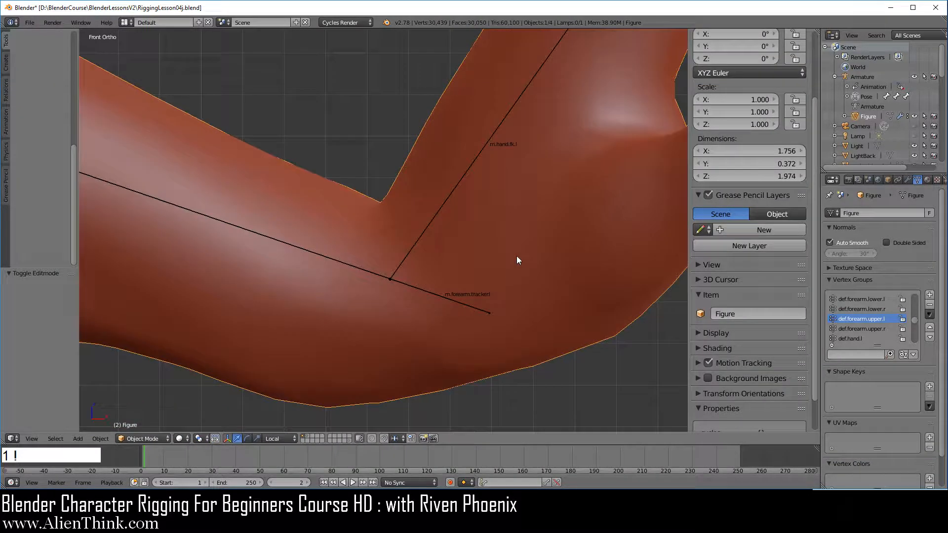
right_click(490, 147)
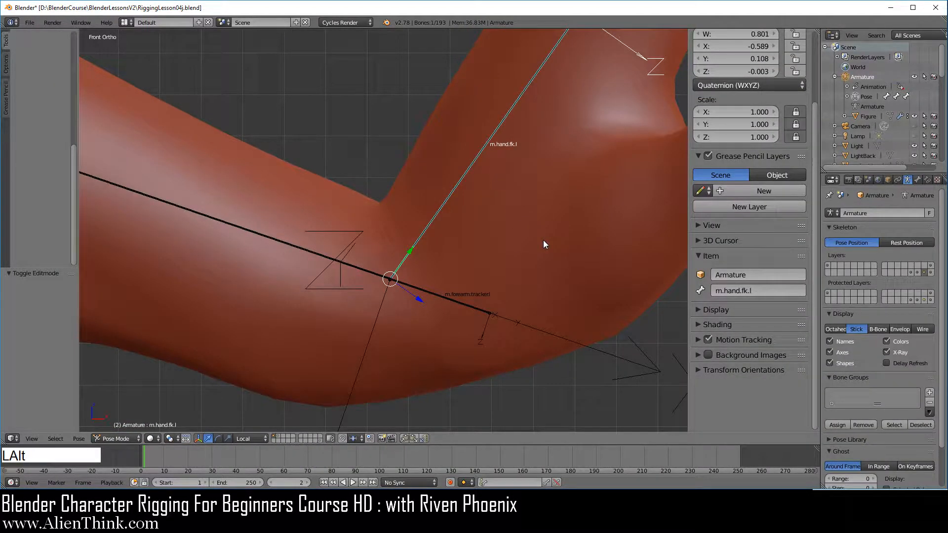
key("alt+r")
scroll(541, 303, "down", 2)
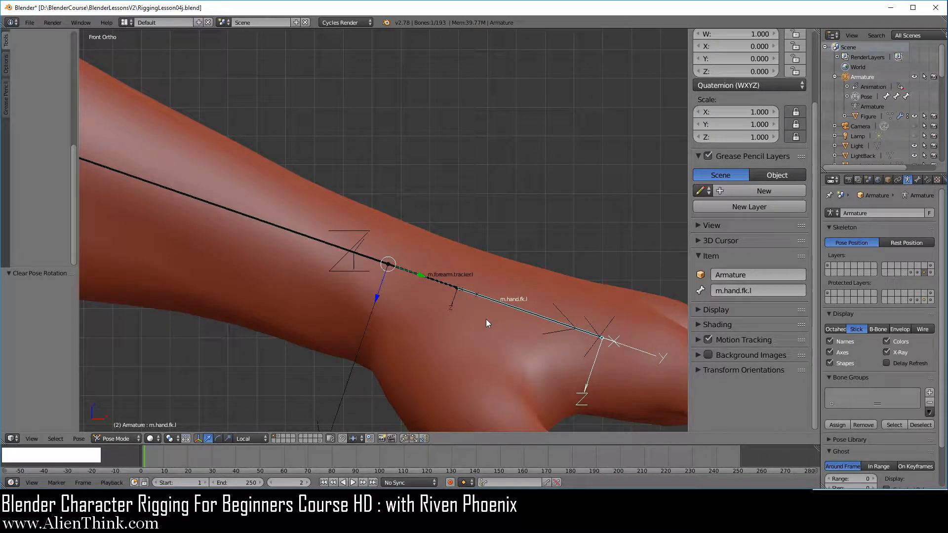
key("r")
key("r")
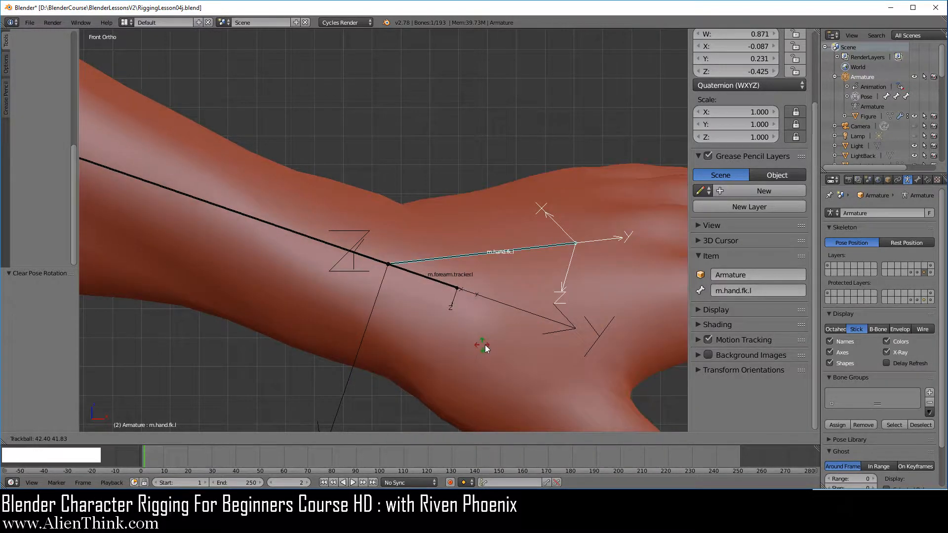
right_click(486, 324)
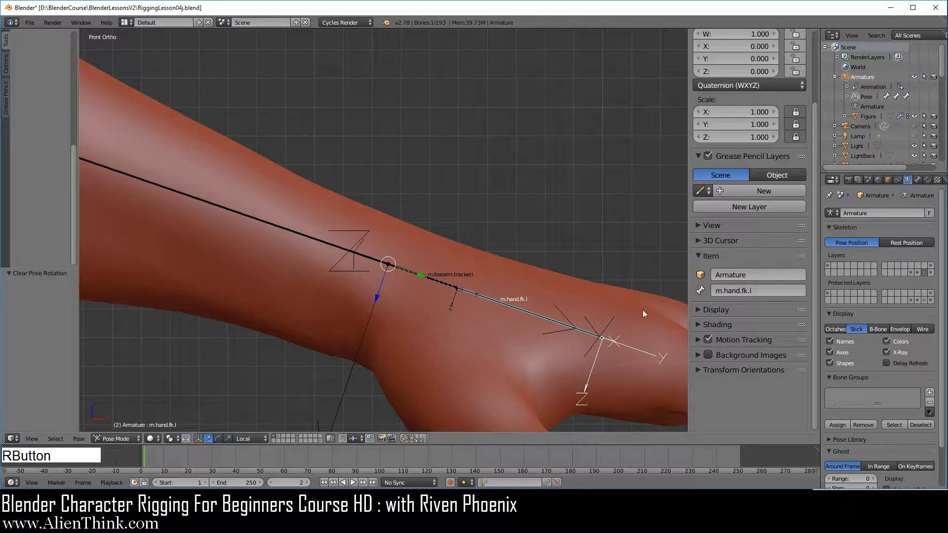
Step: Set the bone display back to Octahedral and rotate the m.hand.fk.l bone about -89.7 degrees around its local Y axis
left_click(836, 329)
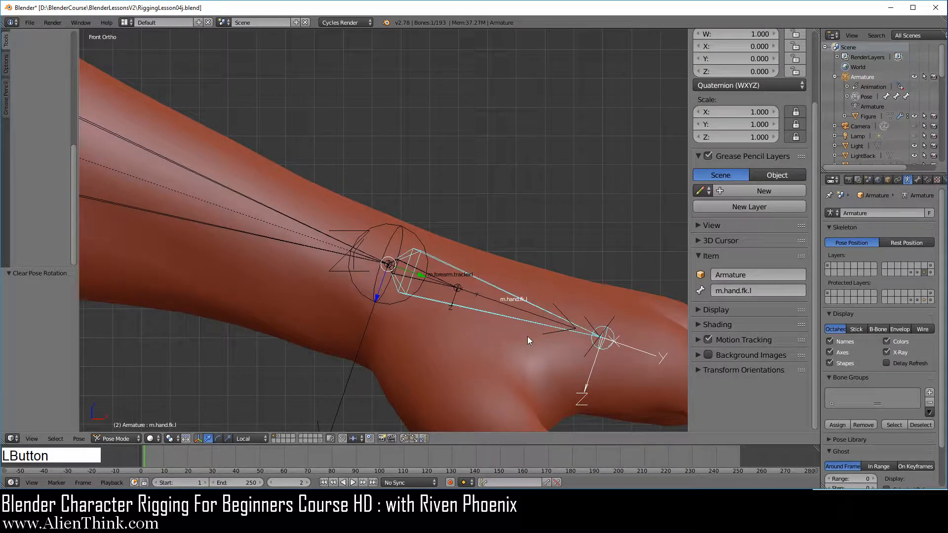
key("r")
key("y")
key("y")
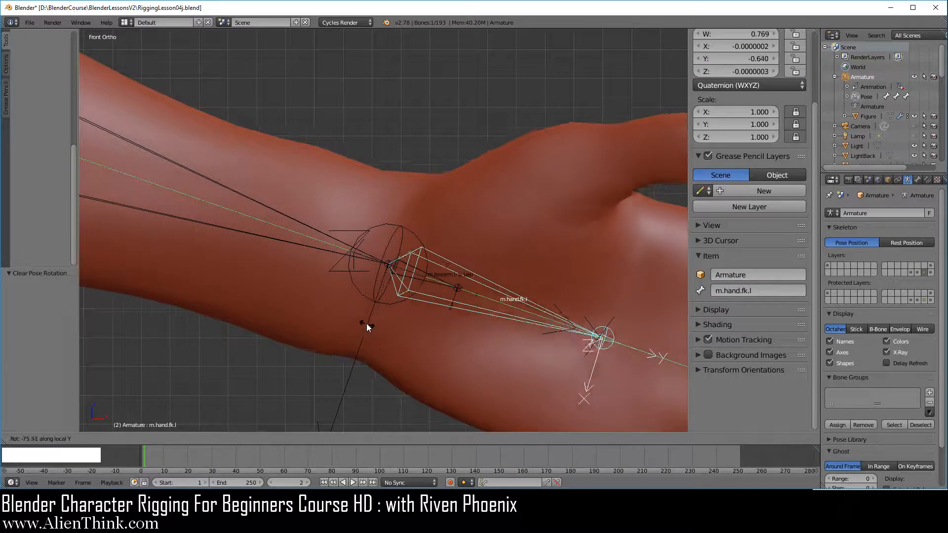
middle_click_drag(360, 225, 382, 320)
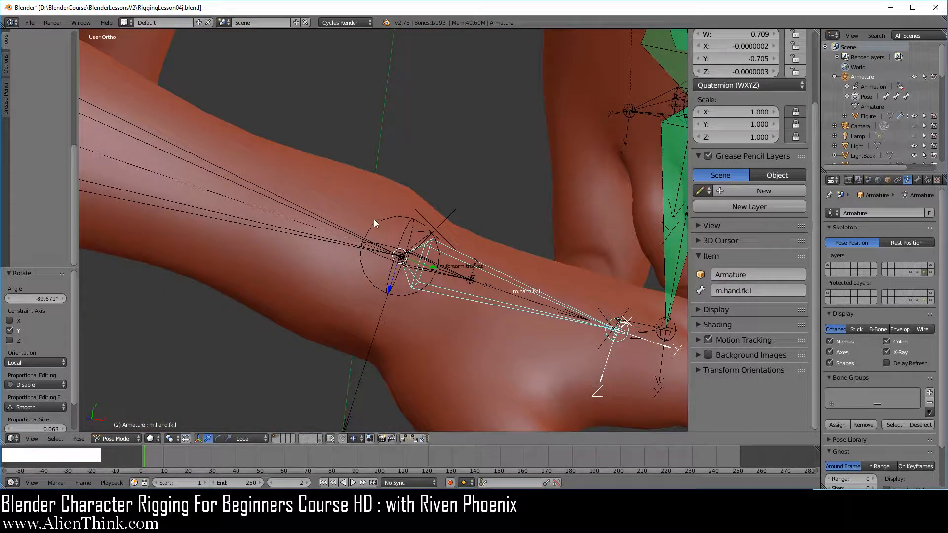
middle_click_drag(374, 218, 535, 300)
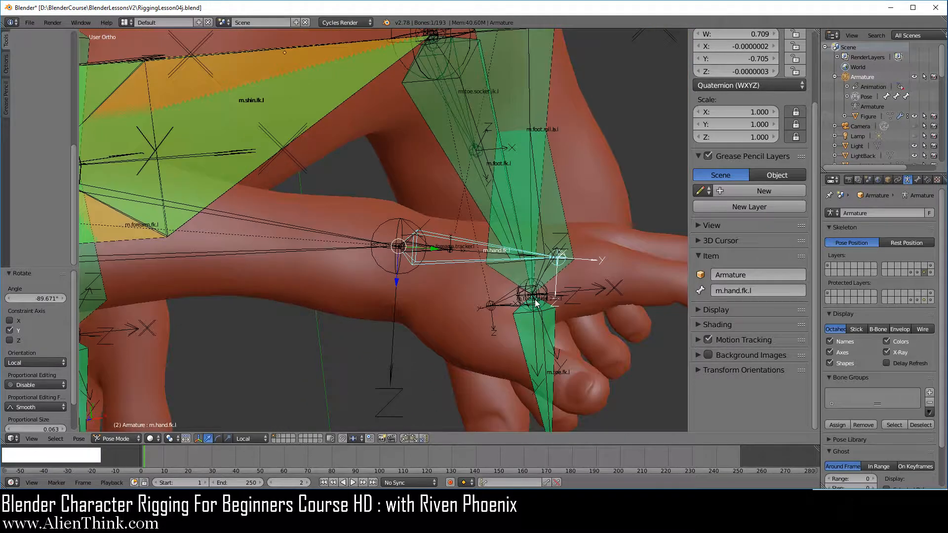
key("KP_7")
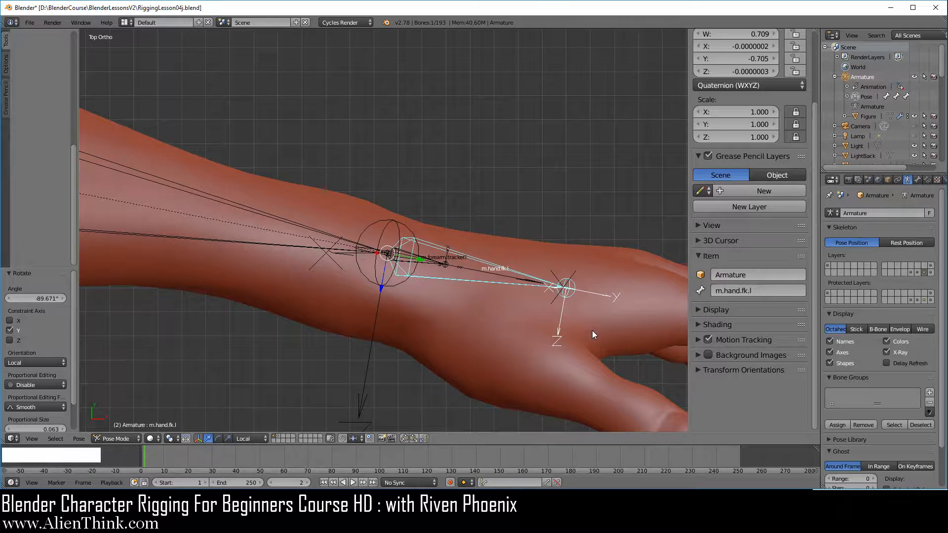
key("r")
key("r")
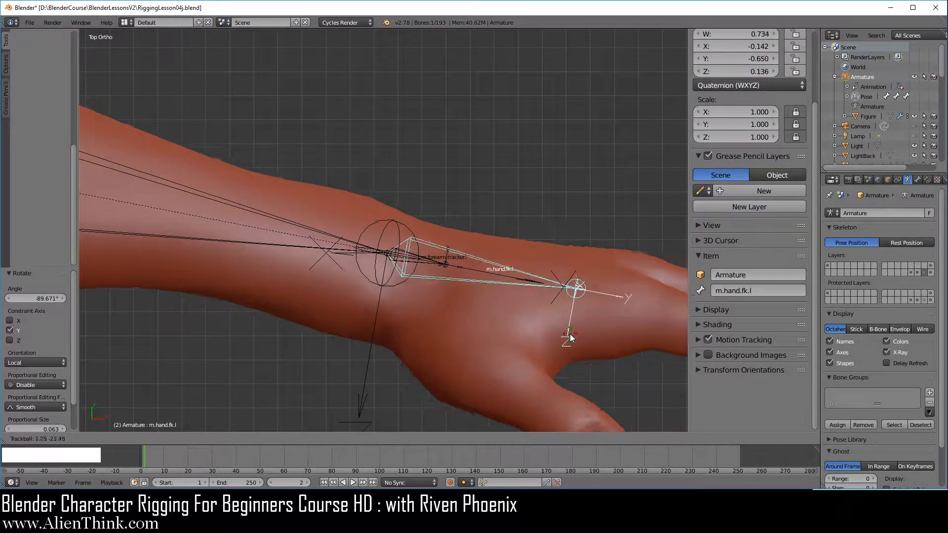
right_click(570, 335)
Step: Bend the twisted hand back at the wrist with a free trackball rotation of about -54 and 11 degrees
middle_click_drag(494, 254, 417, 337)
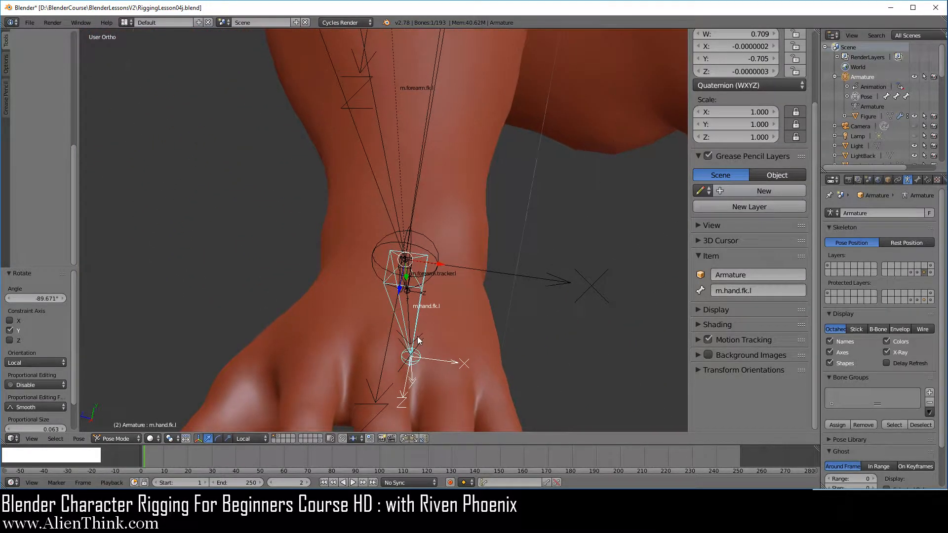
middle_click_drag(392, 291, 385, 287)
key("r")
key("r")
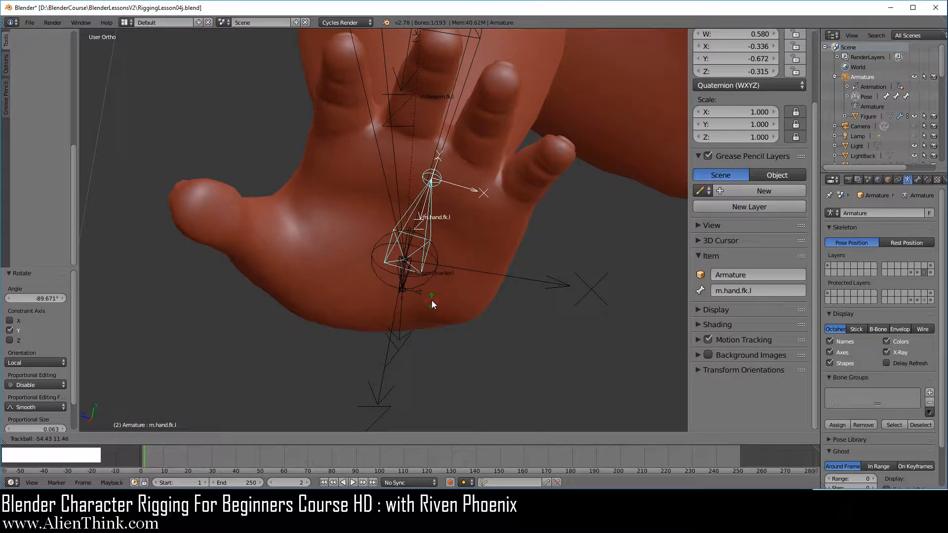
left_click(432, 300)
Step: In Edit Mode on the Figure mesh, set the thumb group weight of the vertex on the wrist's outer edge to 0.106, then leave mesh editing
middle_click_drag(342, 340, 400, 269)
right_click(421, 283)
key("Tab")
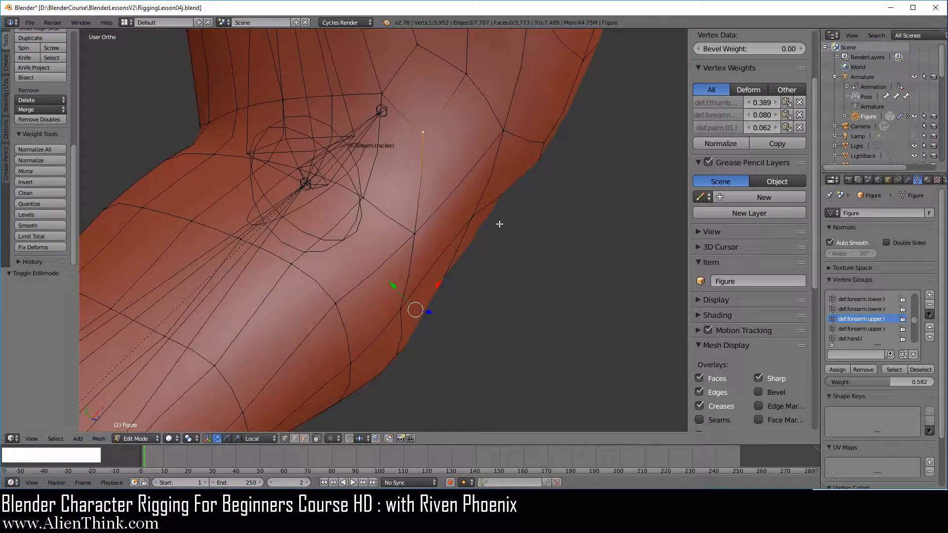
right_click(480, 218)
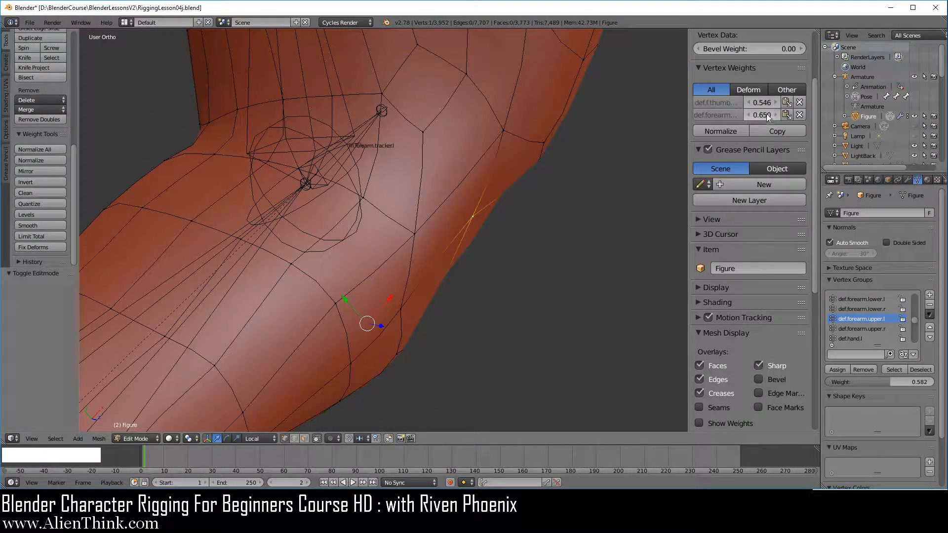
left_click_drag(757, 101, 776, 101)
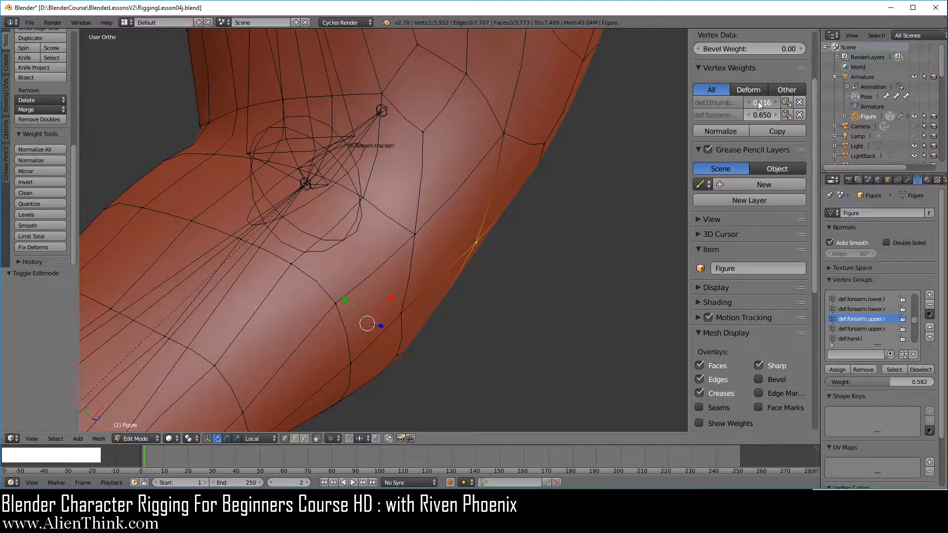
scroll(494, 303, "down", 2)
middle_click_drag(379, 336, 424, 275)
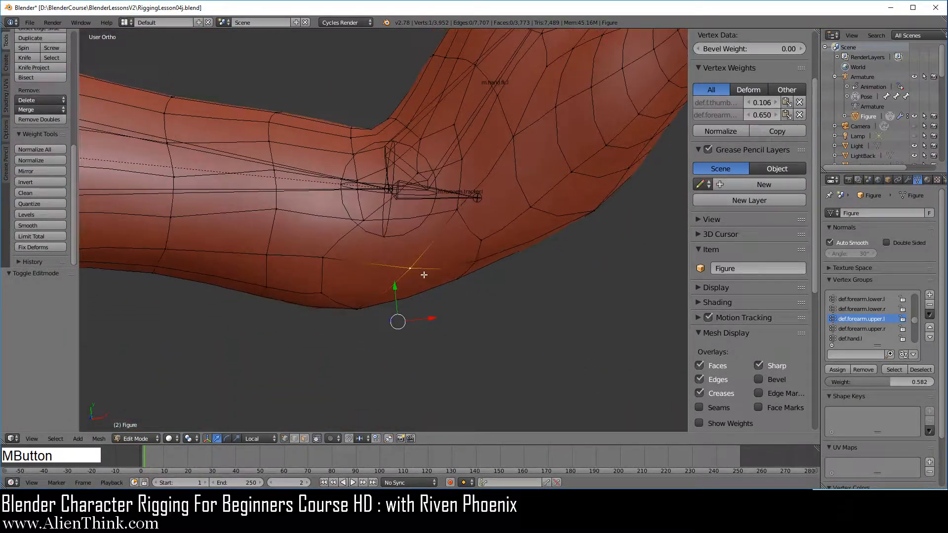
key("KP_7")
key("Tab")
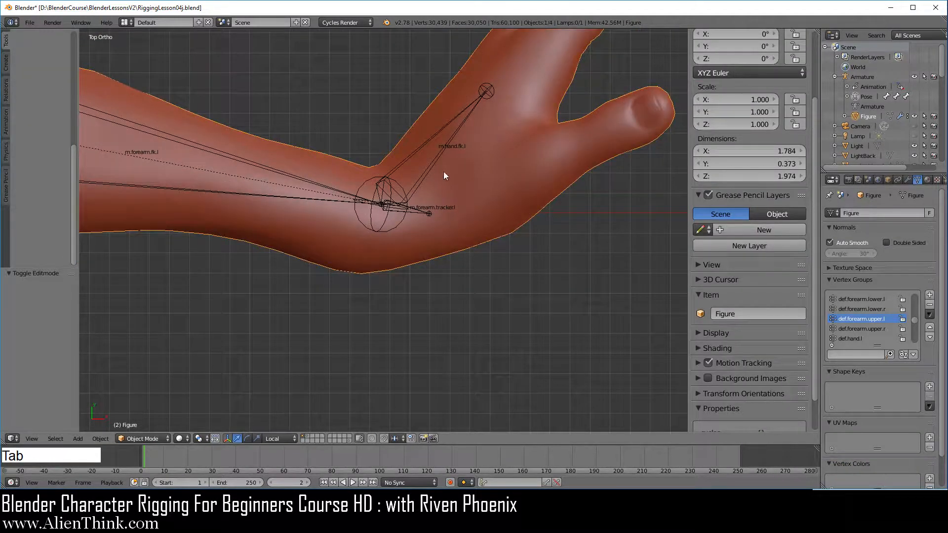
Step: Select the m.hand.fk.l bone and clear its pose rotation
right_click(441, 164)
key("alt+r")
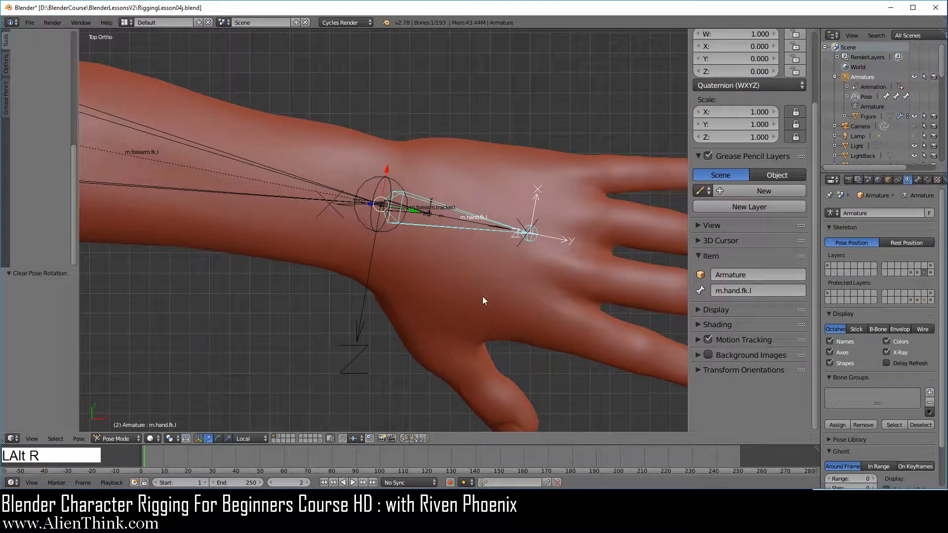
key("r")
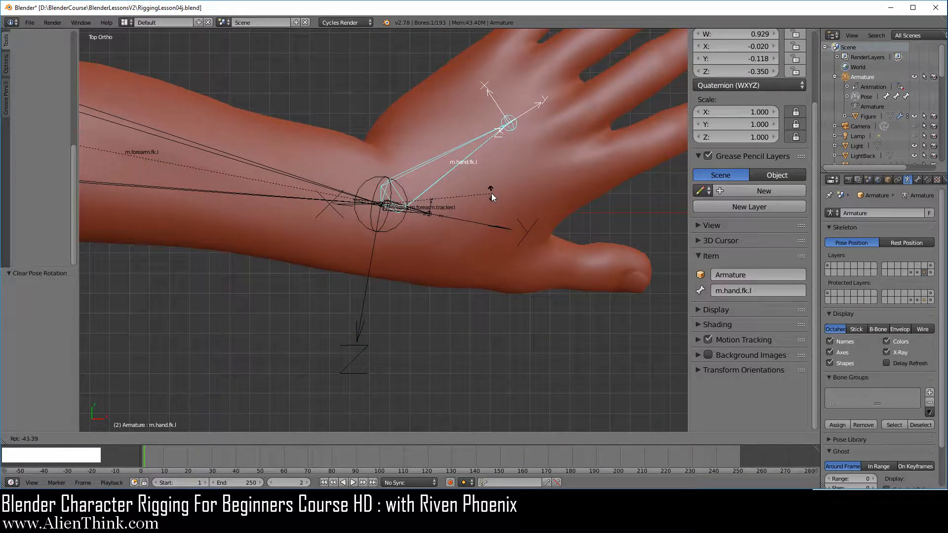
right_click(494, 269)
key("r")
key("r")
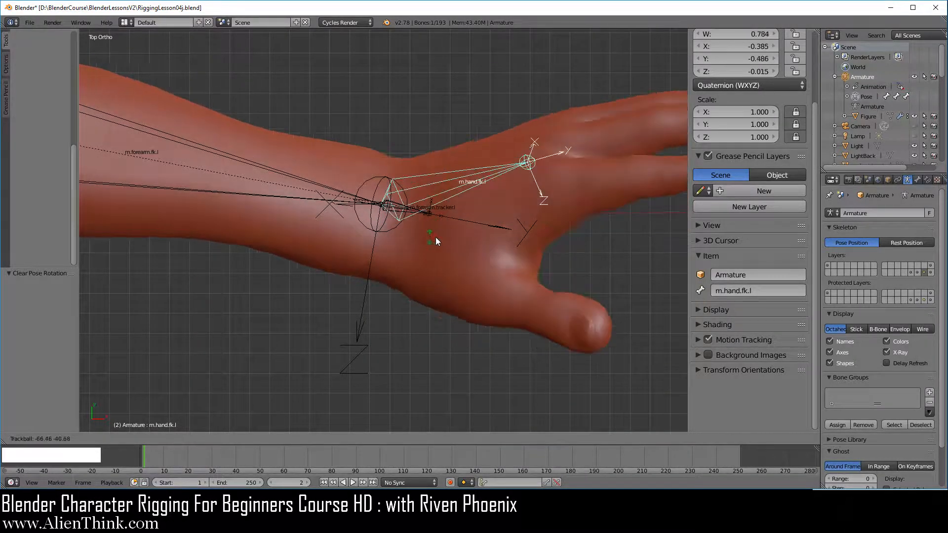
right_click(459, 250)
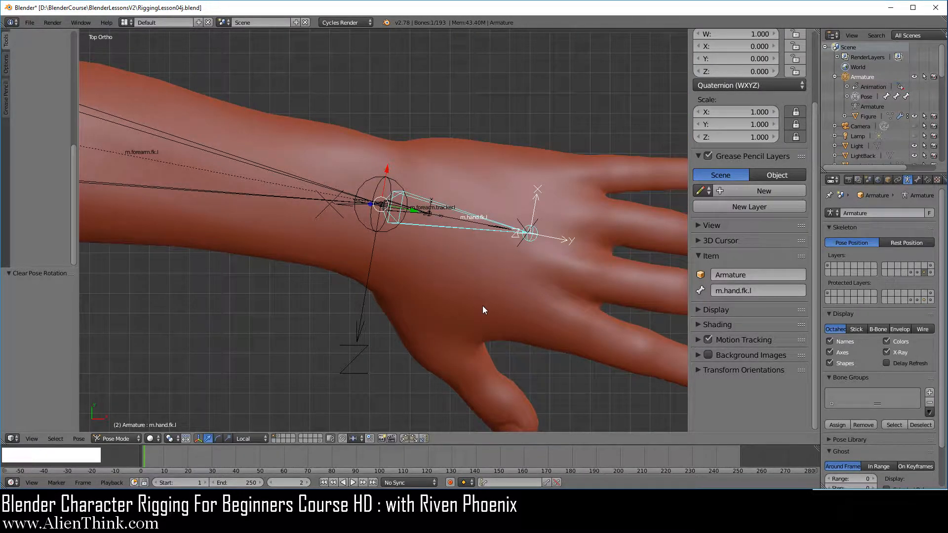
Step: Twist the m.hand.fk.l bone about -70.9 degrees around its local Y axis and bend it with a trackball rotation of about -31.5 and -42.4 degrees
key("r")
key("y")
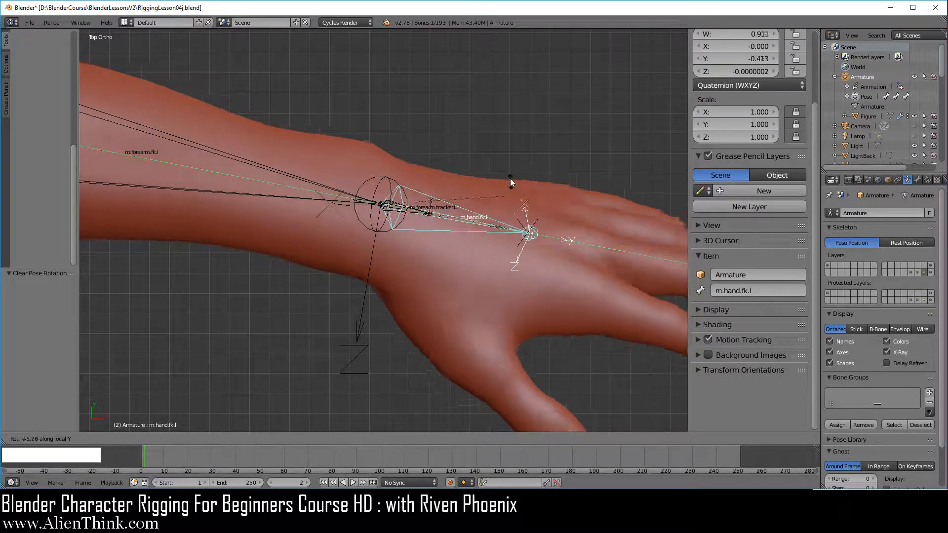
left_click(501, 147)
key("r")
key("r")
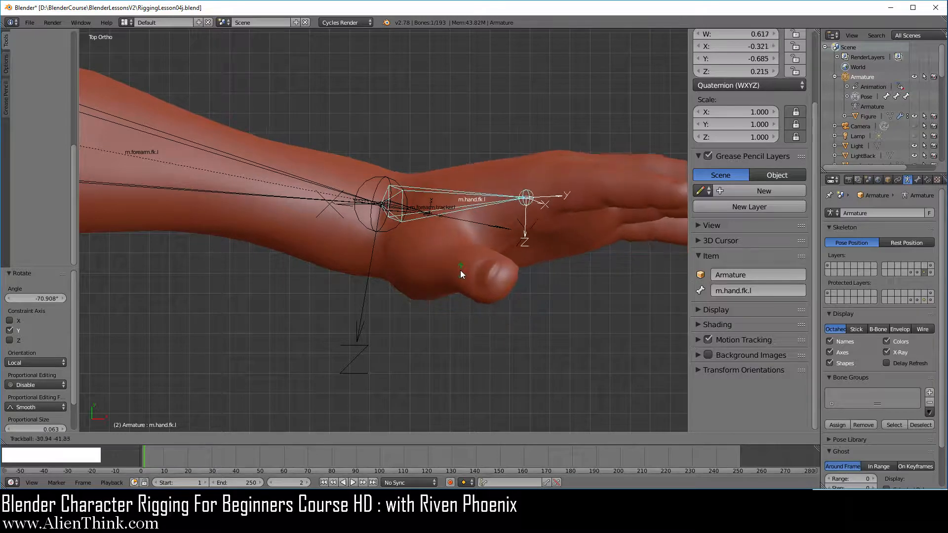
left_click(460, 270)
Step: In Edit Mode on the Figure mesh, set the forearm group weight of the vertex at the base of the thumb to about 0.171
middle_click_drag(372, 356, 430, 325)
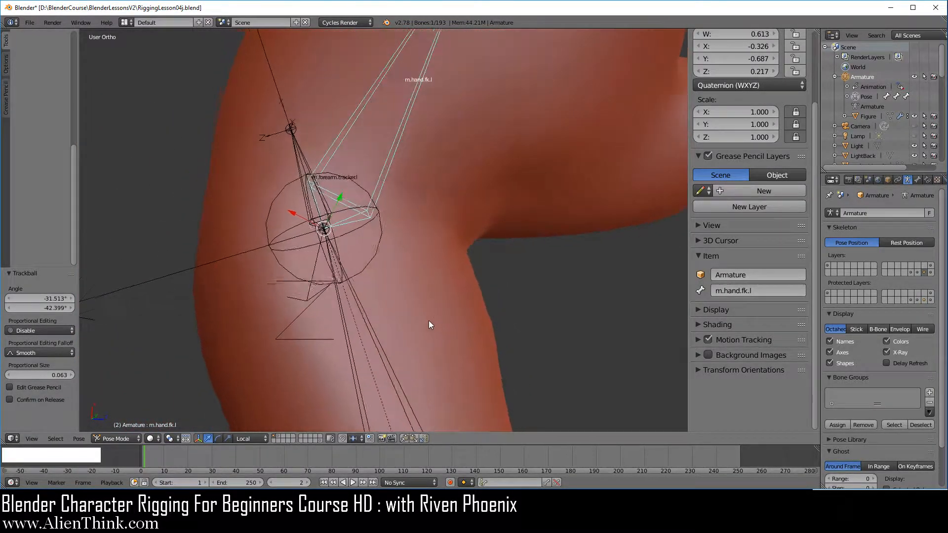
right_click(568, 206)
key("Tab")
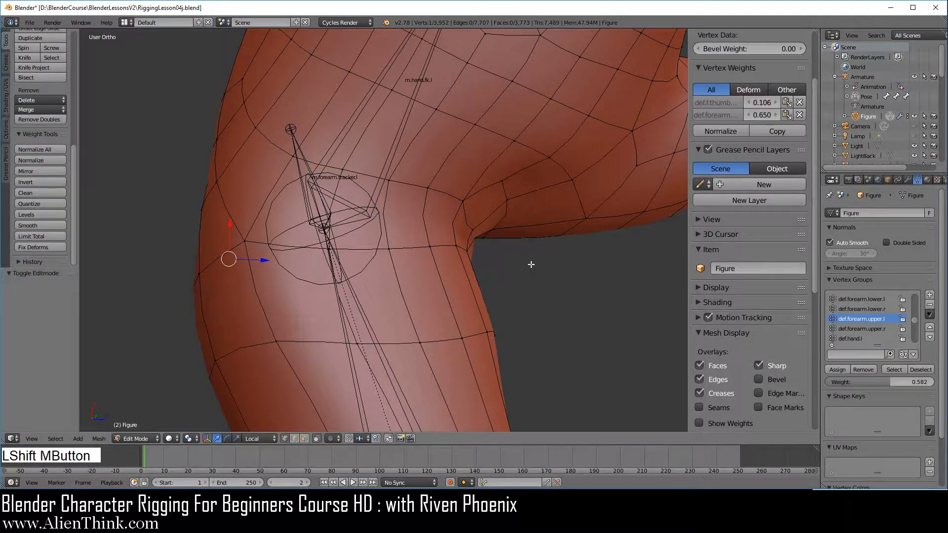
middle_click_drag(531, 265, 489, 263, "shift")
middle_click_drag(553, 297, 389, 292)
scroll(506, 312, "up", 2)
right_click(505, 231)
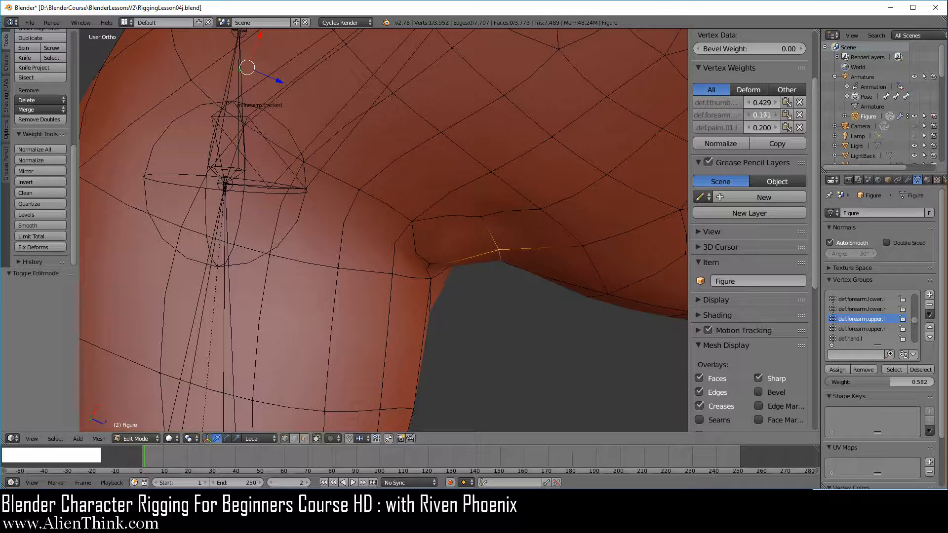
Step: Set the forearm group weight to 0.119 for the neighbouring crease vertex and 0.115 for the one on the thumb-side outer edge
right_click(481, 217)
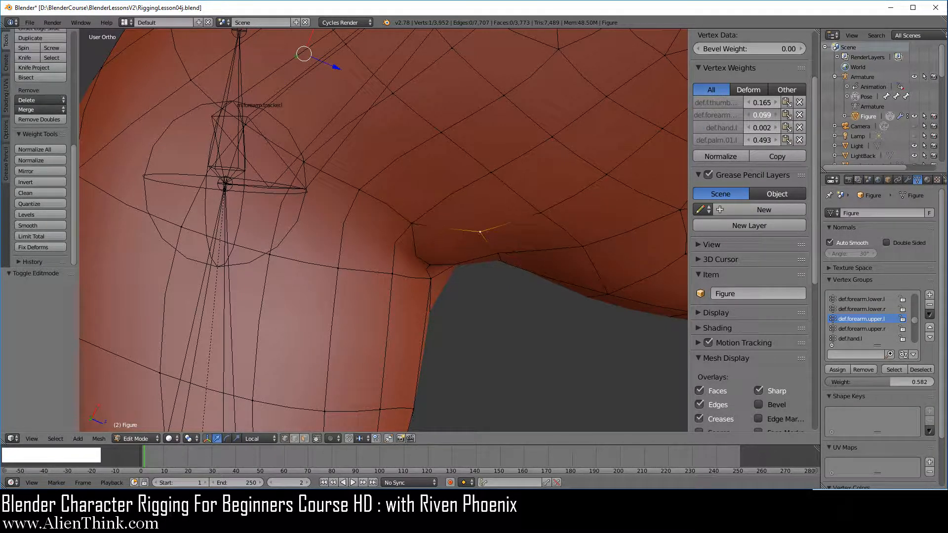
middle_click_drag(412, 364, 401, 262)
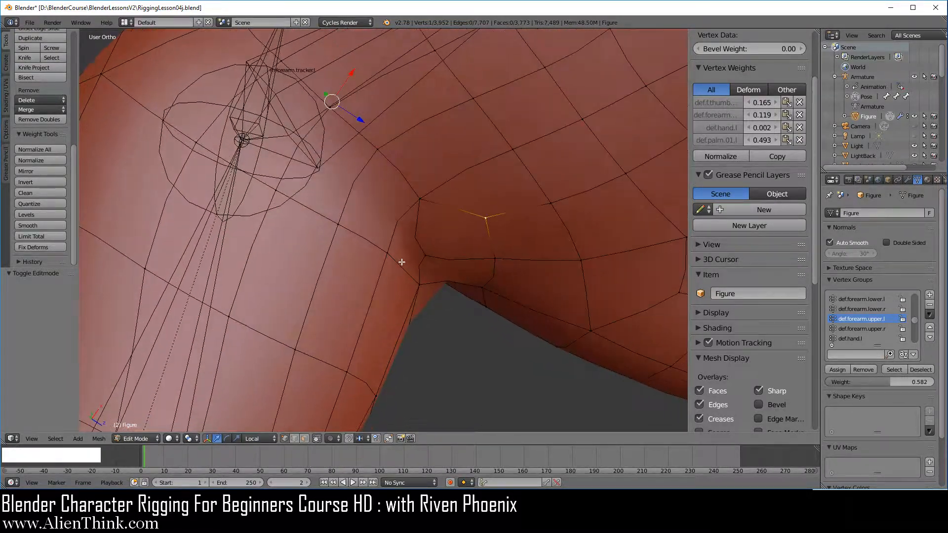
right_click(487, 289)
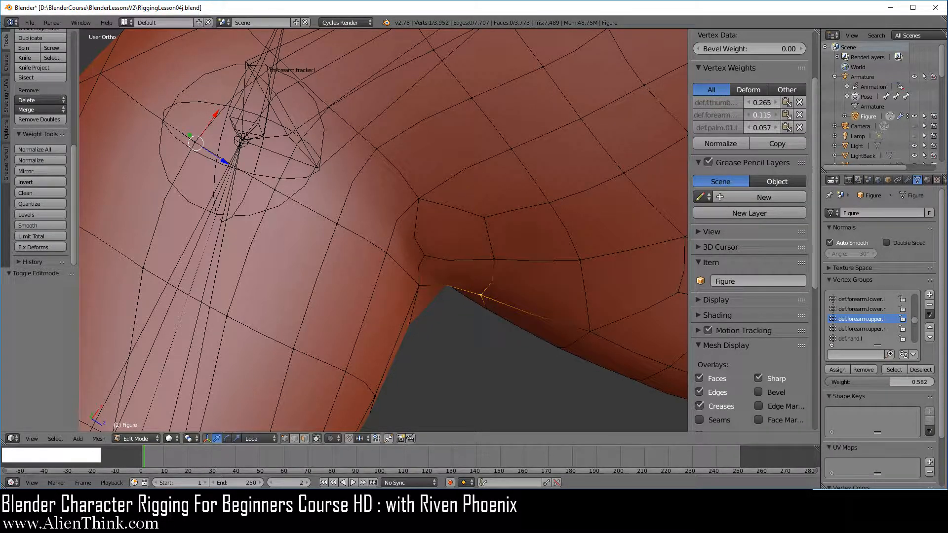
Step: Set the forearm group weight of the vertex inside the wrist fold to 0.080, check the wrist from other angles and leave mesh editing
middle_click_drag(487, 289, 368, 154)
scroll(415, 305, "up", 3)
middle_click_drag(415, 307, 439, 163)
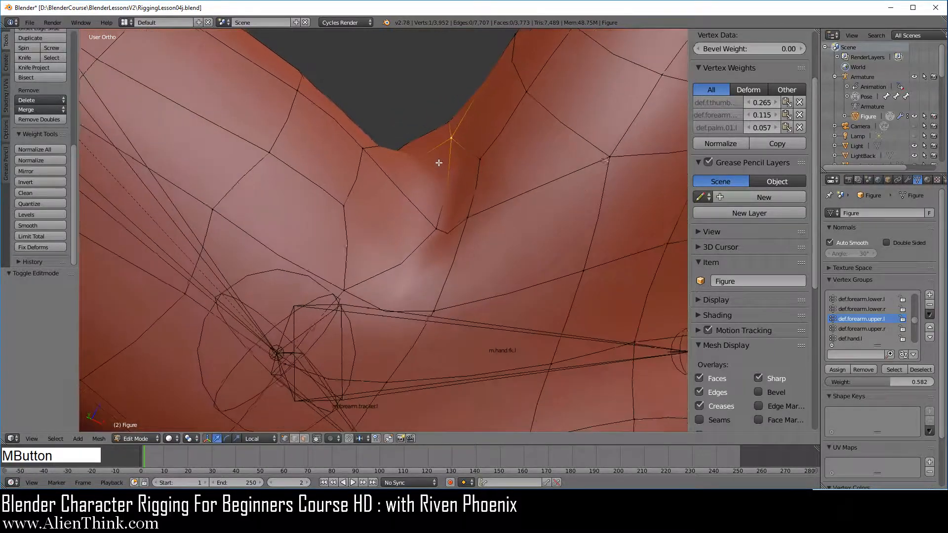
right_click(442, 228)
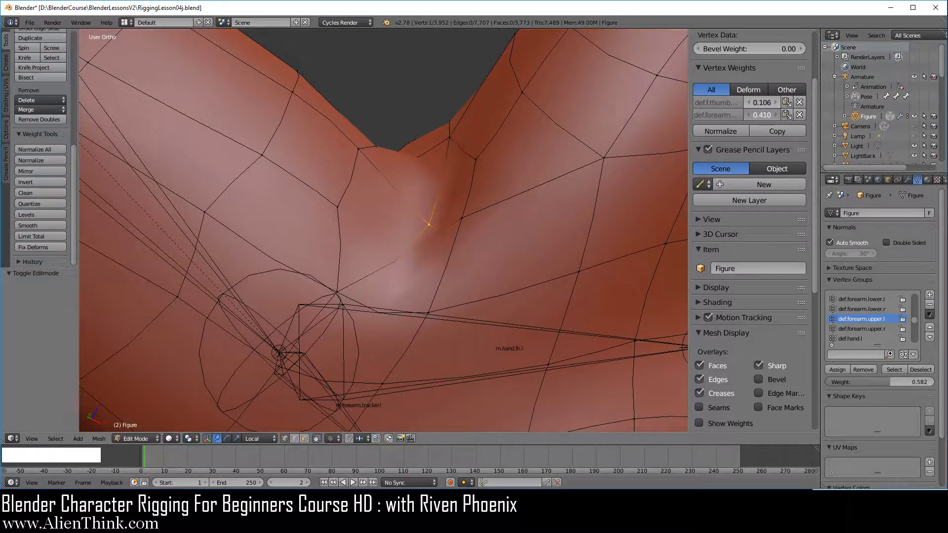
left_click_drag(761, 118, 756, 117)
scroll(453, 262, "down", 3)
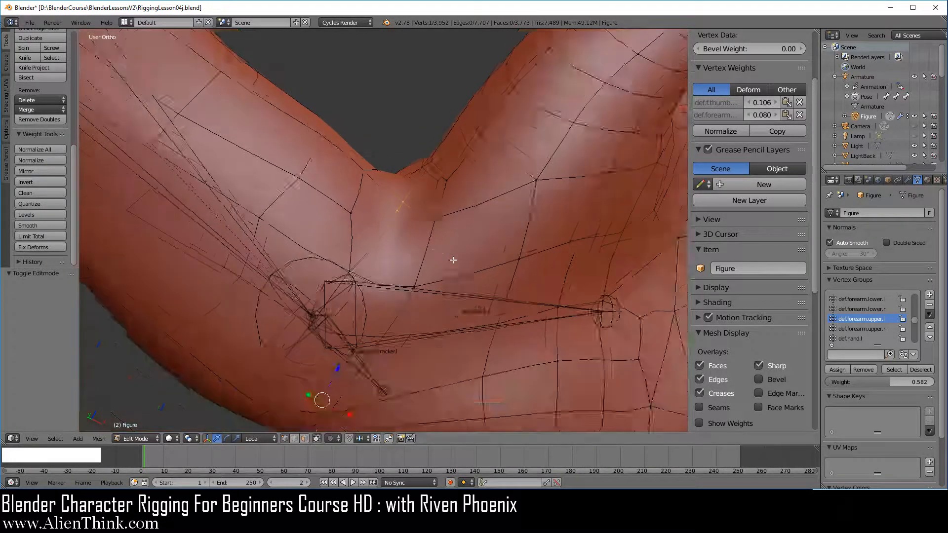
middle_click_drag(453, 262, 368, 324)
middle_click_drag(375, 285, 504, 217)
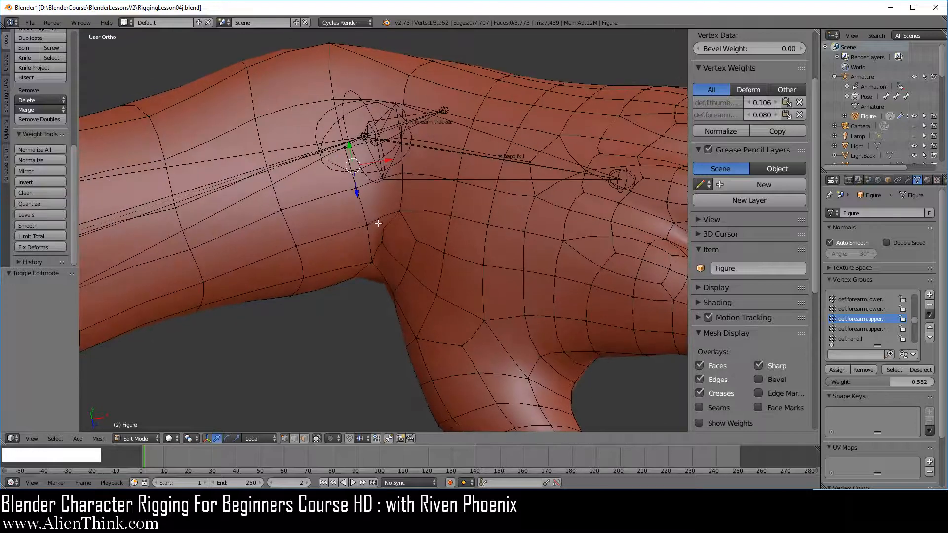
key("Tab")
Step: Clear the rotation of the m.hand.fk.l bone and bend the hand down at the wrist with a trackball rotation of about 2 and 84 degrees
right_click(492, 178)
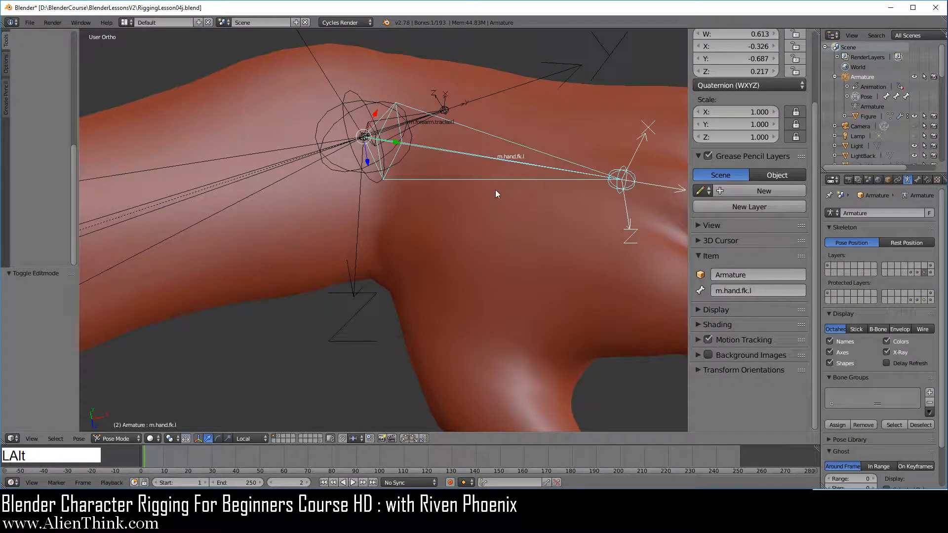
key("alt+r")
middle_click_drag(492, 161, 494, 313, "shift")
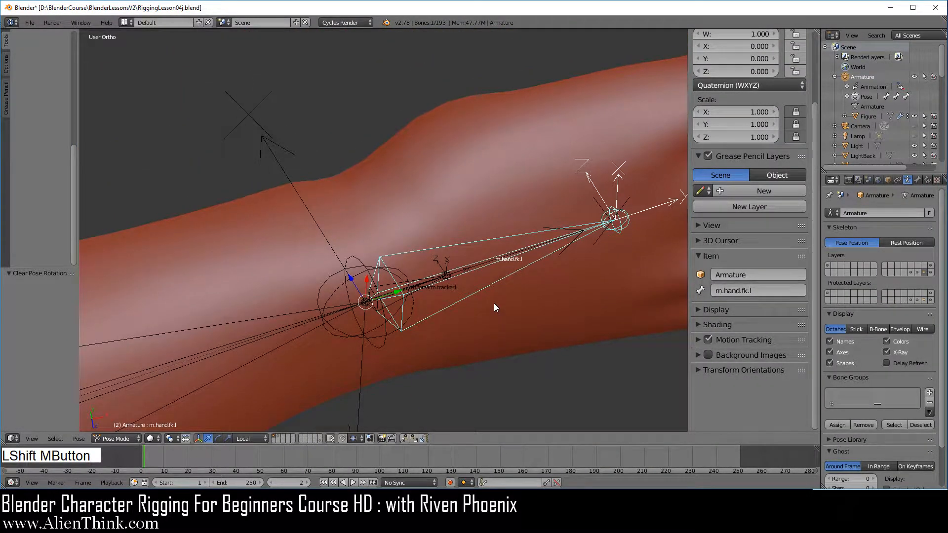
scroll(494, 303, "down", 3)
middle_click_drag(356, 343, 321, 200)
key("r")
key("r")
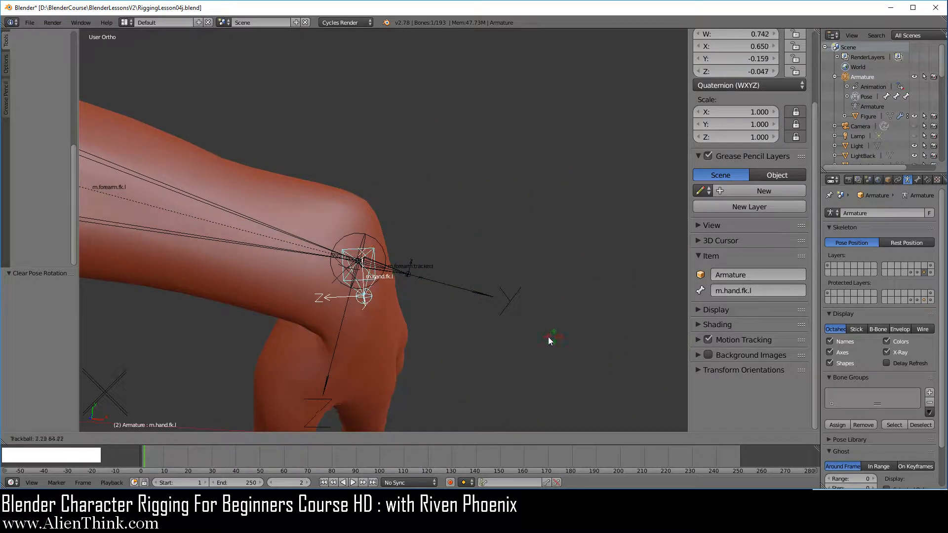
left_click(535, 340)
Step: In Edit Mode on the Figure mesh, set the def.palm.04.l weight of the protruding outer wrist vertex to 0.533, then leave mesh editing
middle_click_drag(387, 190, 477, 178)
key("Tab")
key("Tab")
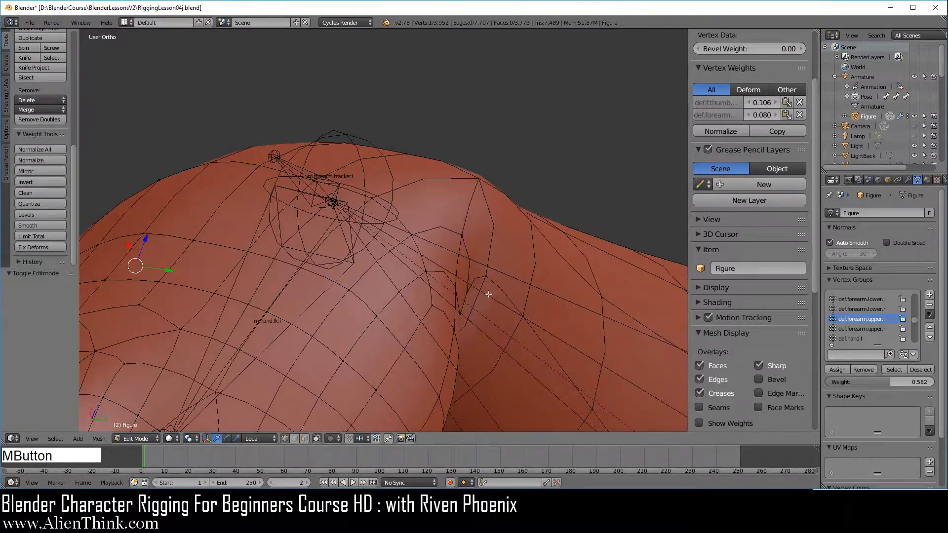
right_click(478, 178)
middle_click_drag(385, 261, 420, 326)
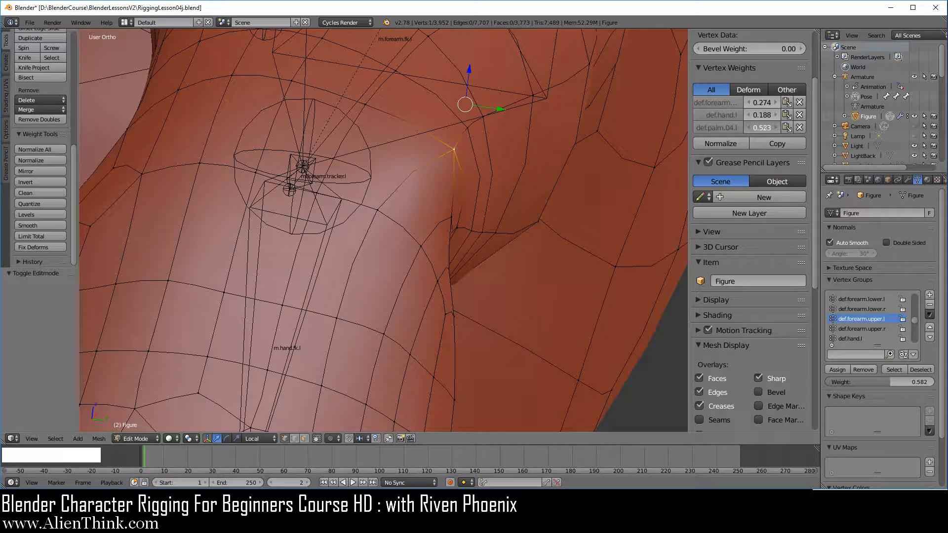
middle_click_drag(546, 244, 386, 278)
key("Tab")
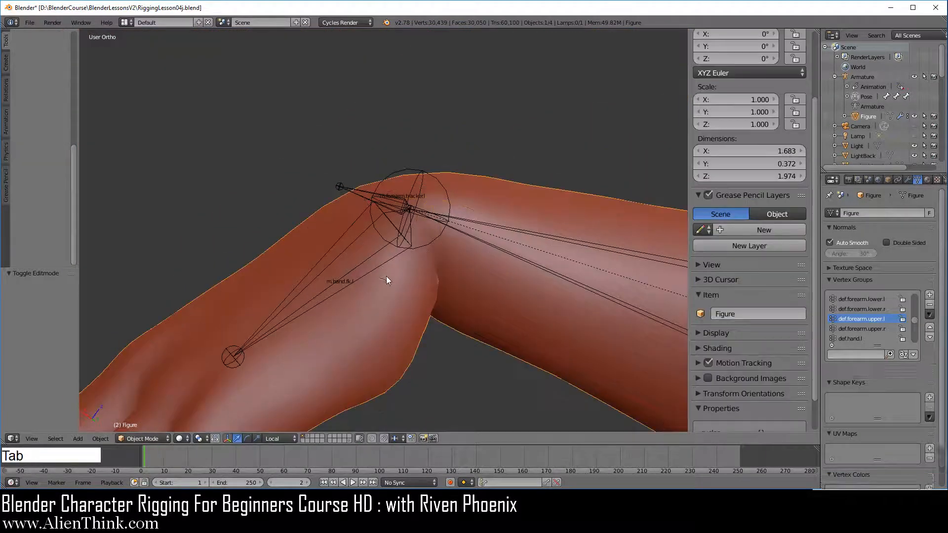
Step: Return the bent m.hand.fk.l bone to its unrotated pose
right_click(367, 280)
key("alt+r")
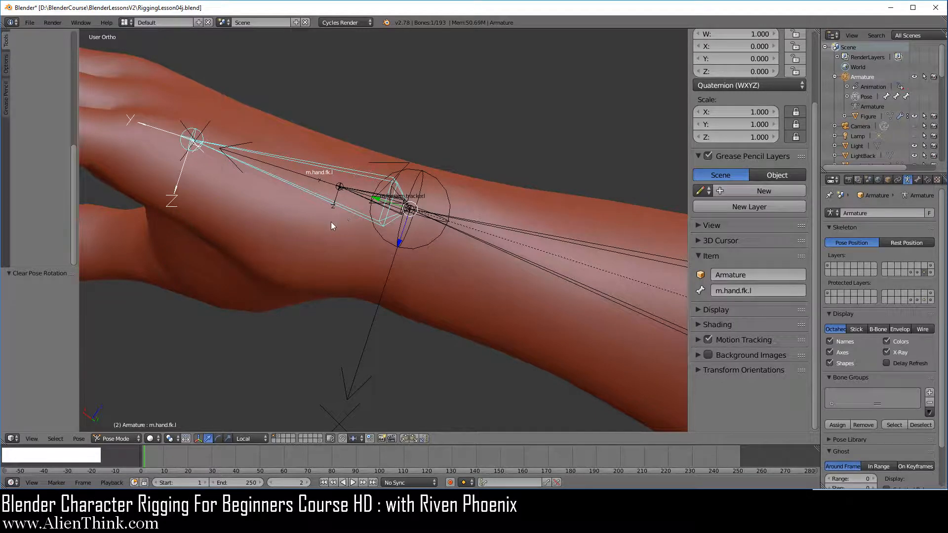
Step: Bend the hand back about 49.4 degrees to check the wrist deformation, and clear the rotation again
middle_click_drag(331, 221, 315, 206)
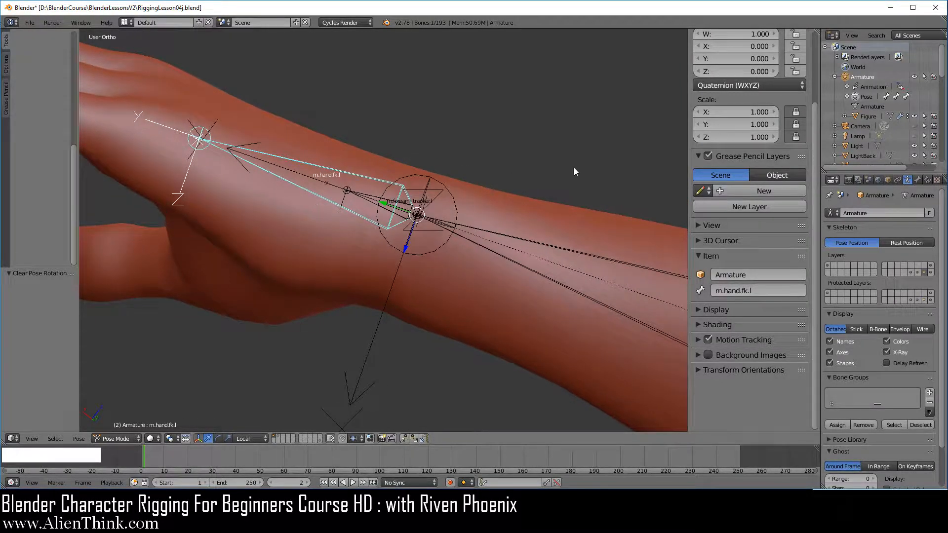
key("r")
left_click(582, 341)
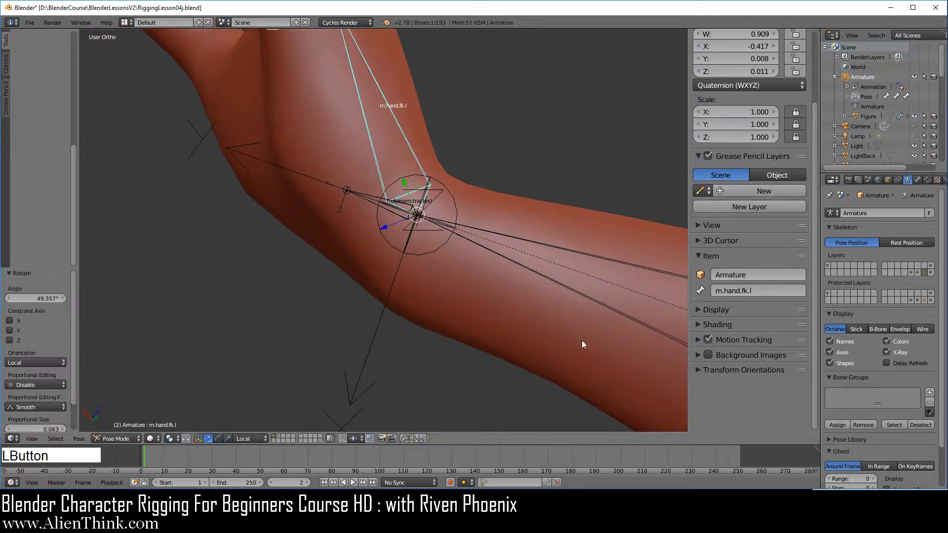
middle_click_drag(581, 340, 437, 286)
key("alt+r")
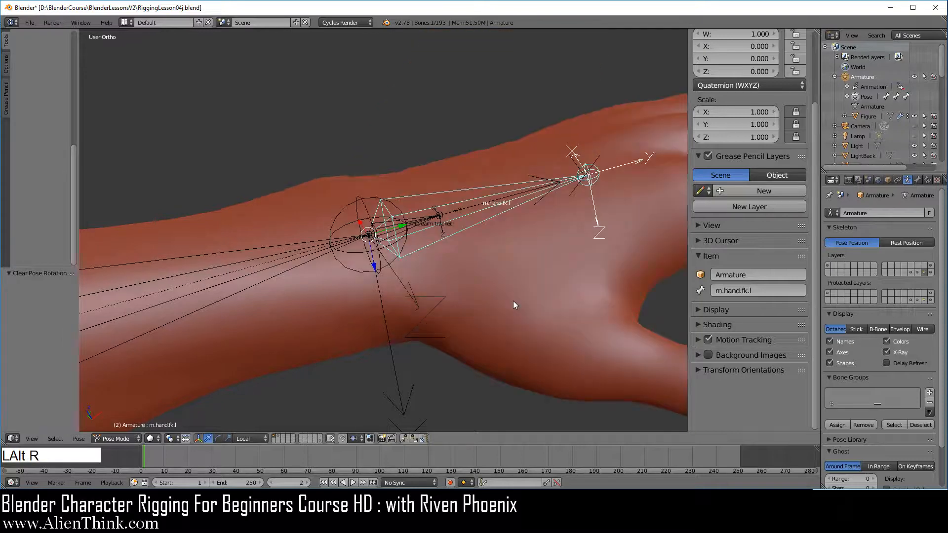
Step: In top view, rotate the m.hand.fk.l bone sideways about -50.8 degrees
key("KP_7")
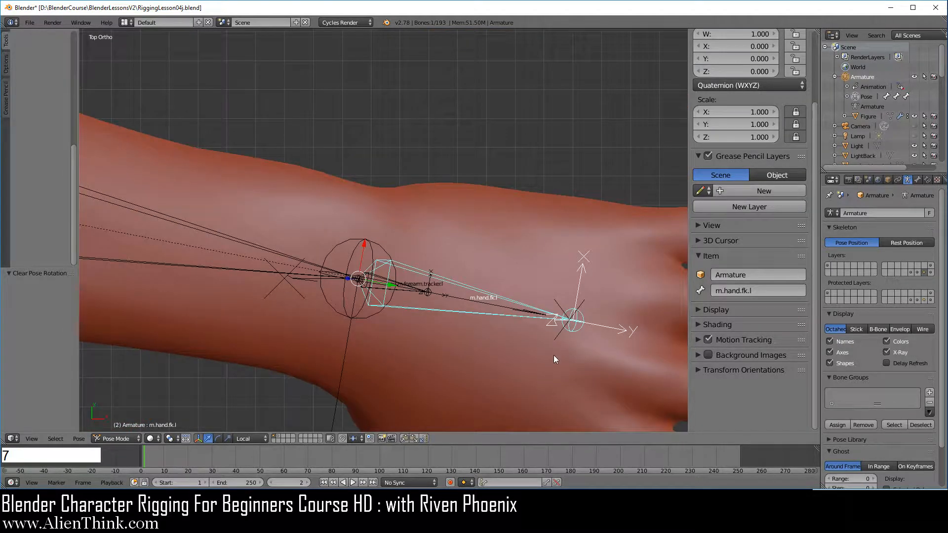
key("r")
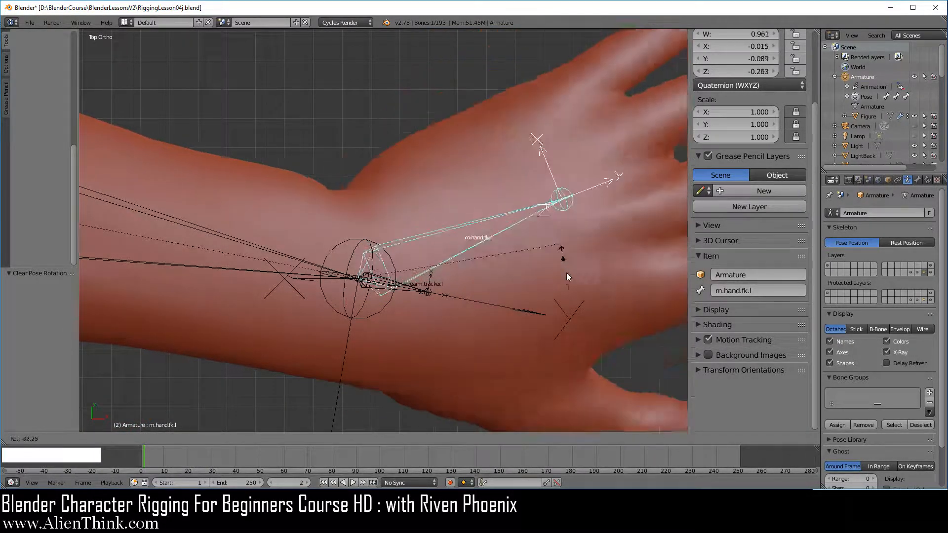
left_click(536, 183)
Step: In Edit Mode on the Figure mesh, set the outer wrist vertex's def.hand.l weight to 0.088 and def.palm.04.l weight to 0.193, then leave mesh editing
middle_click_drag(466, 208, 371, 316, "shift")
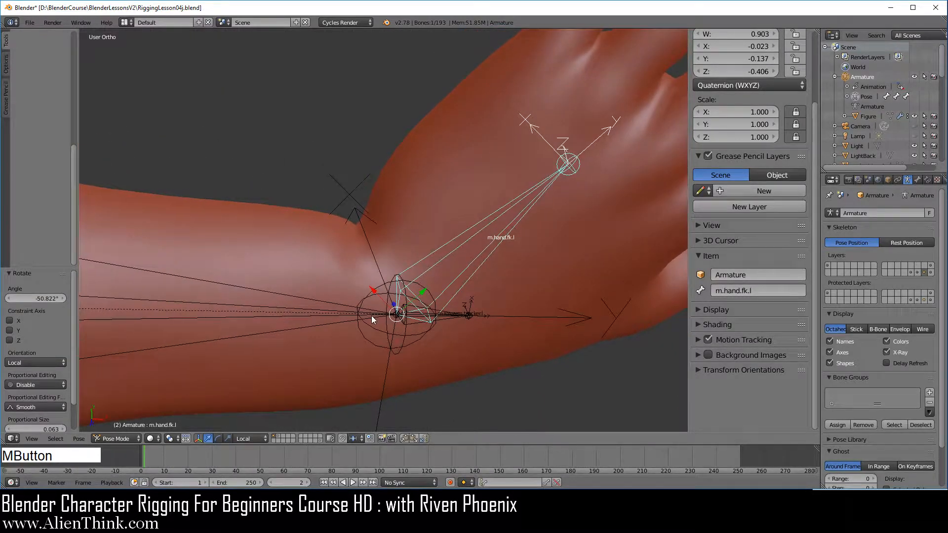
right_click(383, 232)
key("Tab")
middle_click_drag(383, 232, 318, 237, "shift")
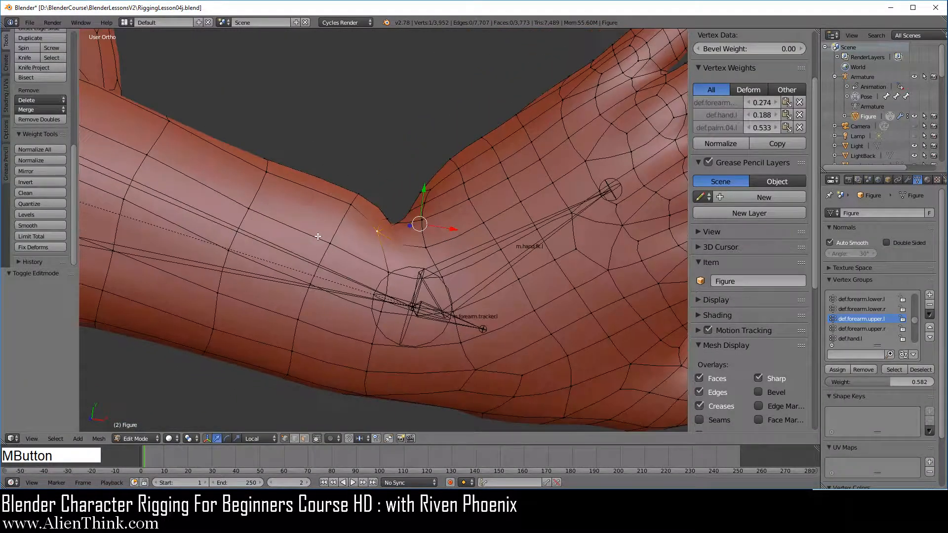
scroll(383, 246, "up", 3)
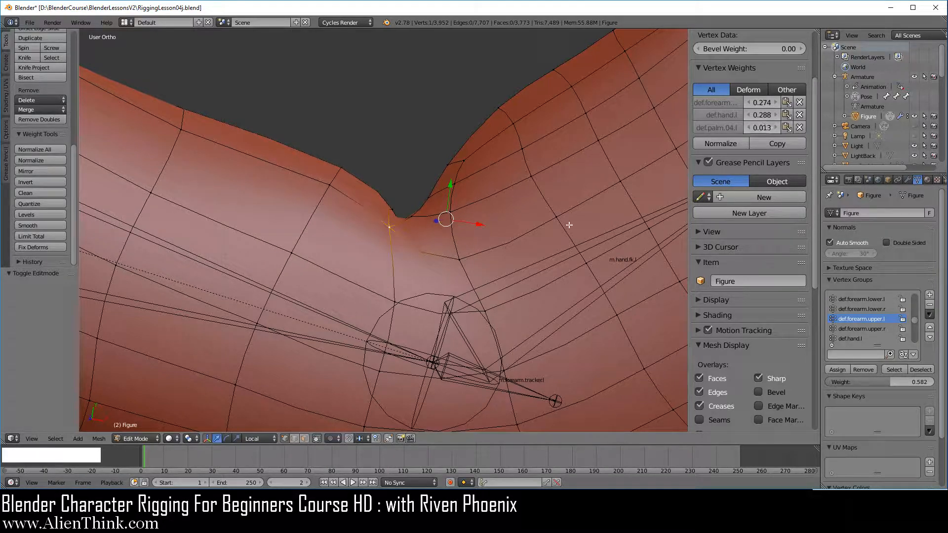
middle_click_drag(570, 225, 400, 215)
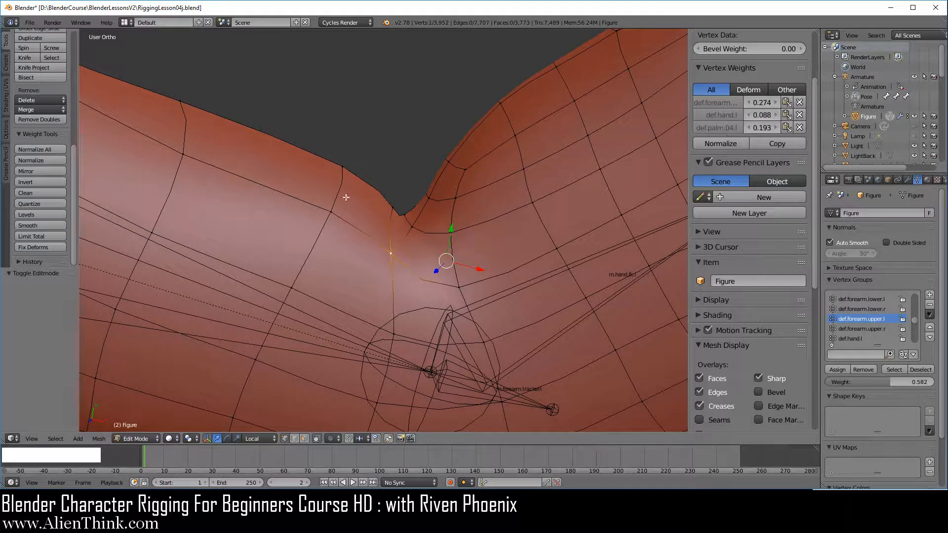
middle_click_drag(346, 197, 503, 227)
key("KP_1")
key("Tab")
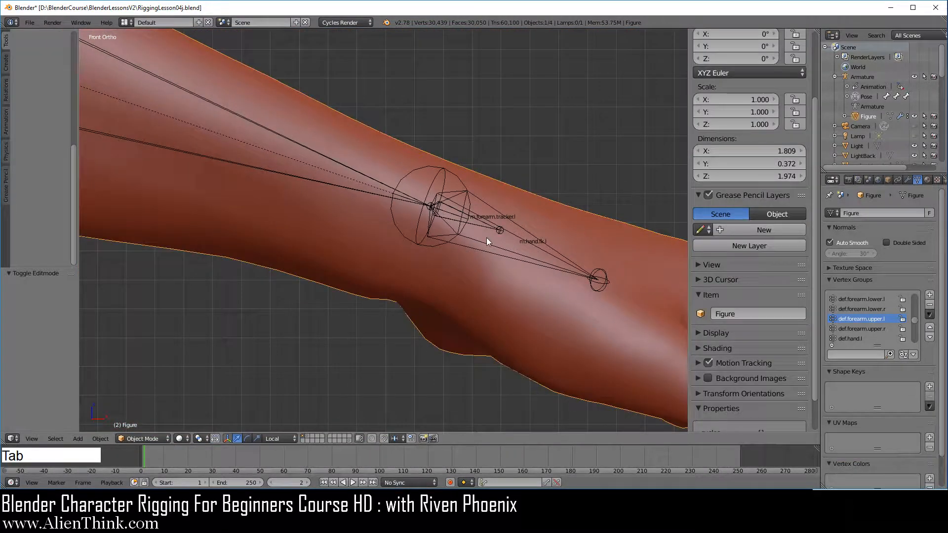
Step: Clear the m.hand.fk.l bone's rotation and, in front view, twist it about -88.2 degrees around its local Y axis
right_click(510, 225)
key("alt+r")
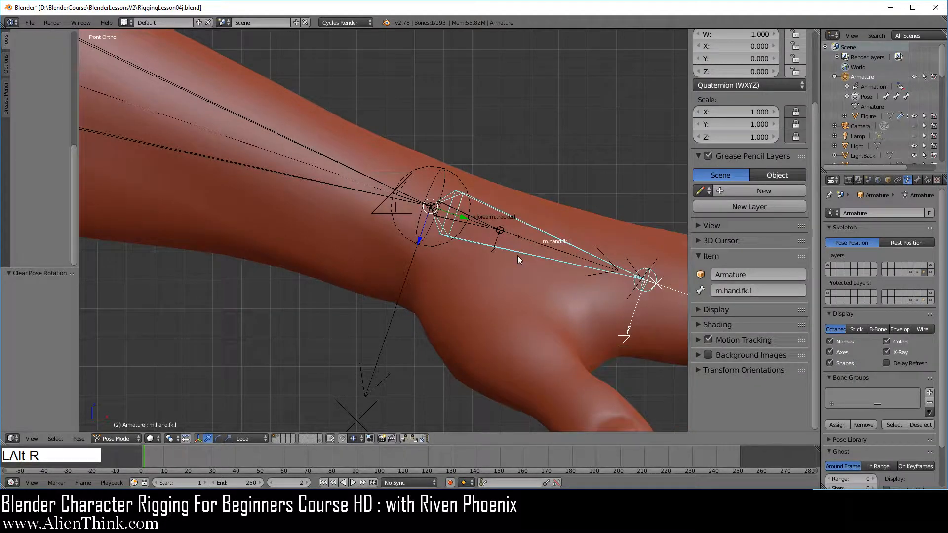
key("r")
key("y")
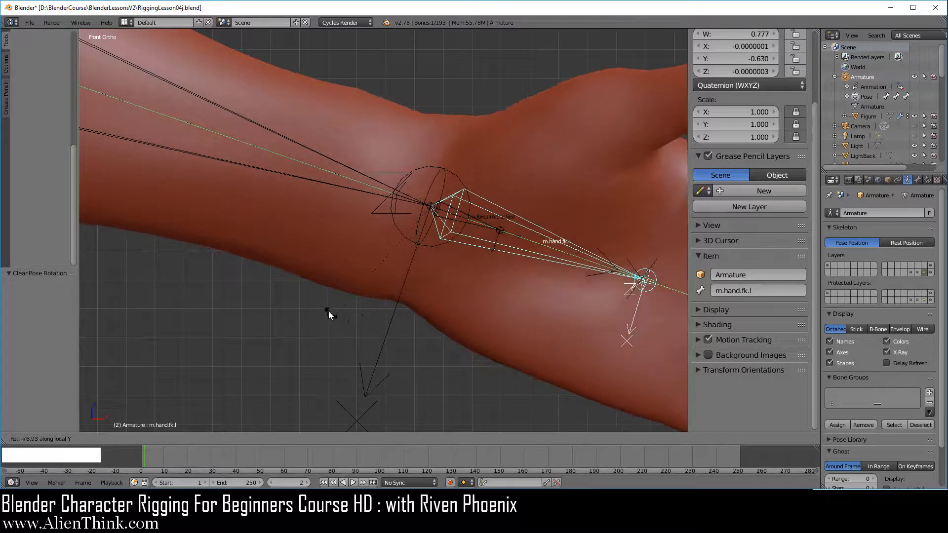
left_click(318, 298)
middle_click_drag(460, 312, 473, 291, "shift")
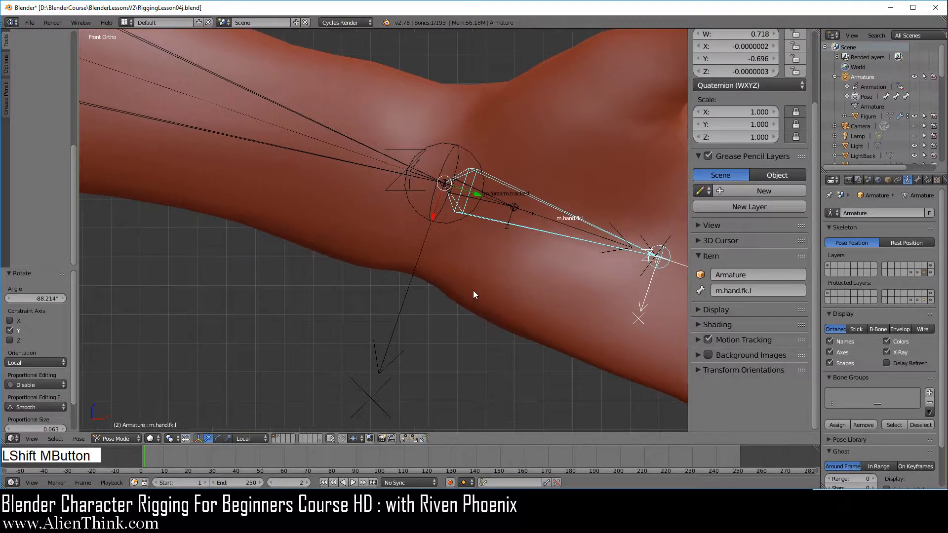
Step: Trackball-rotate the twisted hand bone by about 22.9 and 89.4 degrees so the wrist bends sharply
key("r")
key("r")
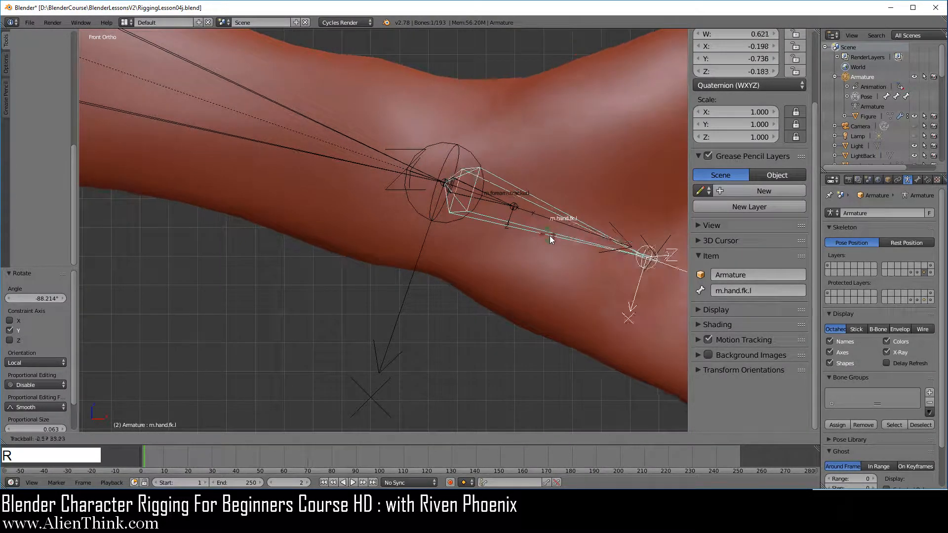
left_click(592, 254)
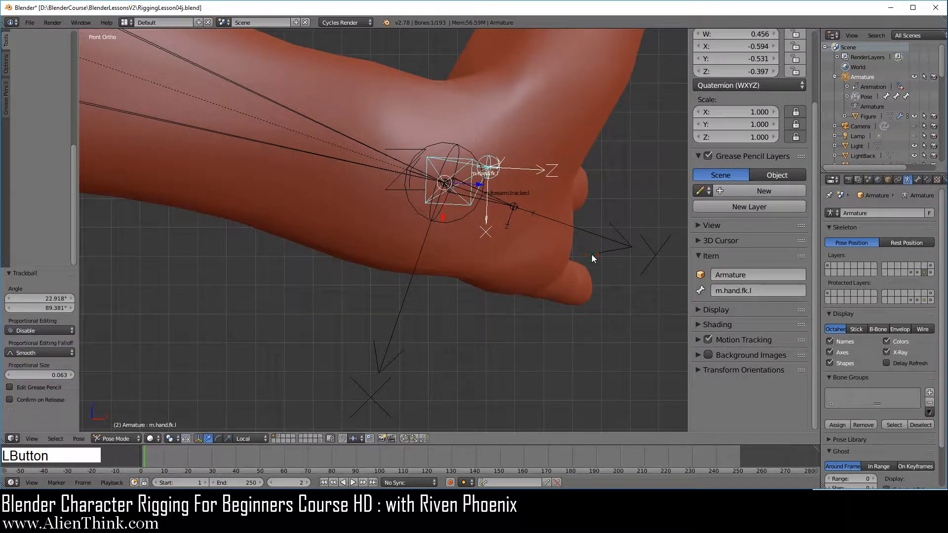
middle_click_drag(591, 253, 425, 255)
middle_click_drag(318, 218, 377, 271)
Step: In Edit Mode on the Figure mesh, assign the outer wrist vertex to def.hand.l, raising that weight to 1.000 and setting its forearm weight to 0.263
right_click(505, 297)
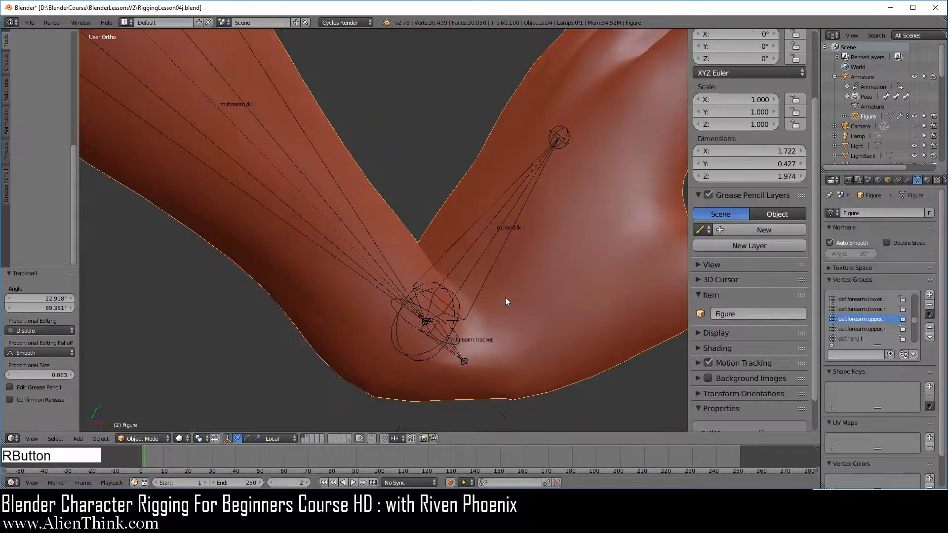
key("Tab")
middle_click_drag(505, 297, 401, 281, "shift")
scroll(490, 279, "up", 4)
right_click(479, 257)
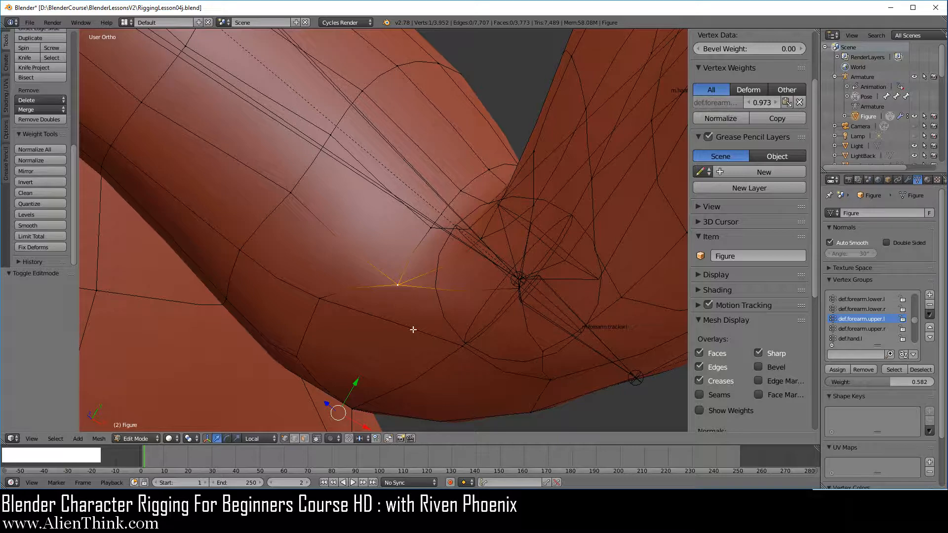
middle_click_drag(413, 329, 516, 176)
scroll(508, 163, "up", 3)
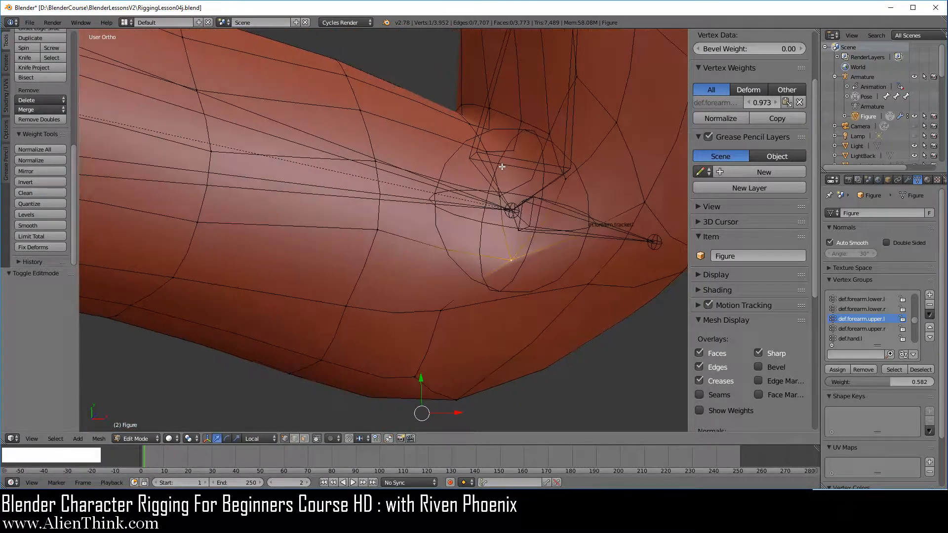
middle_click_drag(545, 290, 538, 291, "shift")
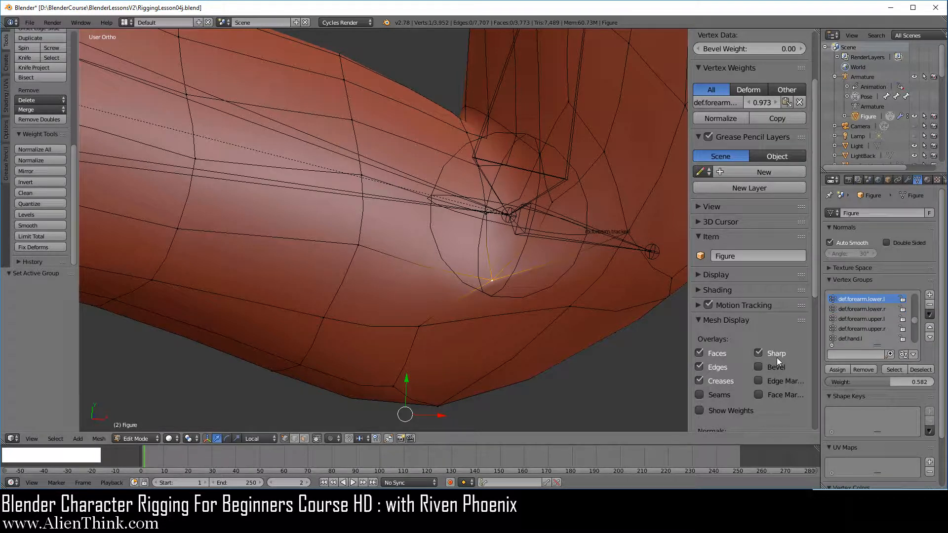
left_click(853, 339)
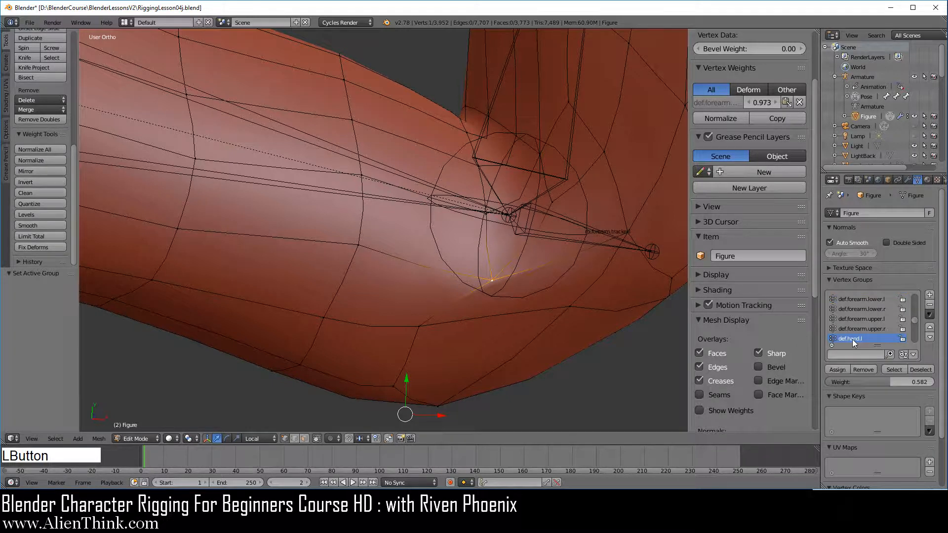
left_click(843, 369)
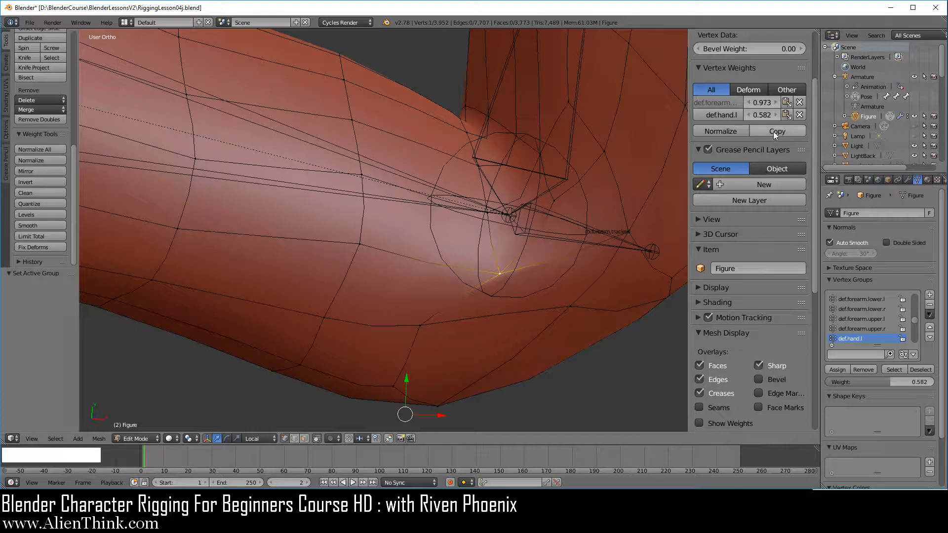
left_click_drag(762, 103, 741, 103)
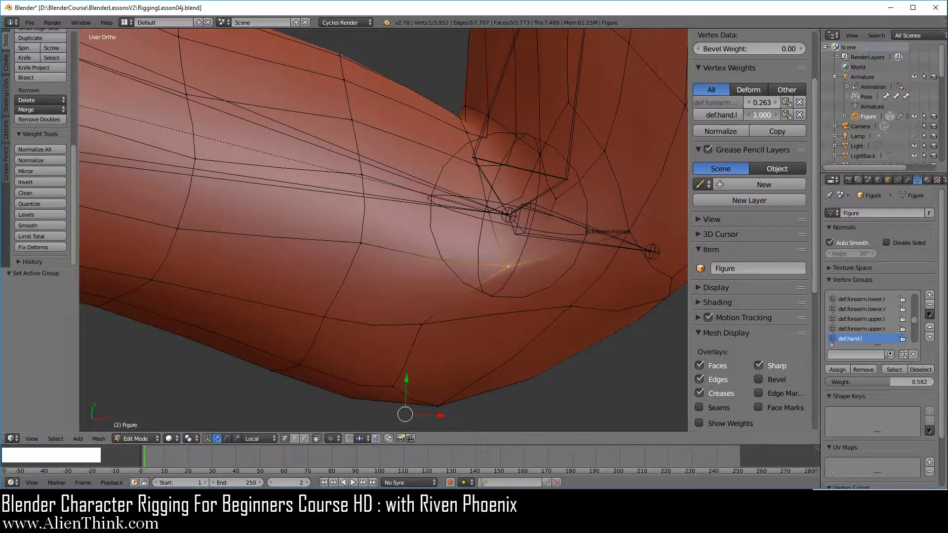
Step: Assign the neighbouring wrist vertex to def.hand.l with weight 0.582 and adjust its forearm group weight
middle_click_drag(543, 345, 544, 303)
right_click(544, 254)
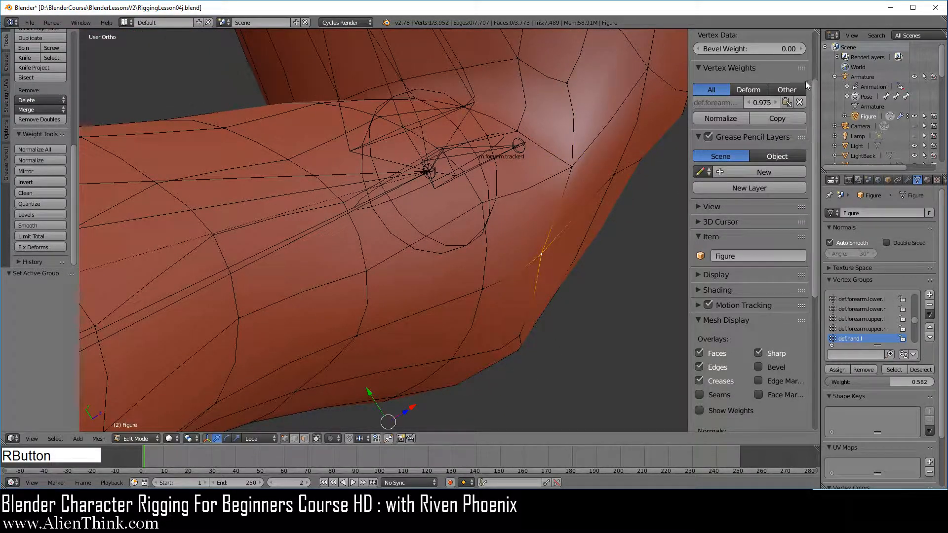
middle_click_drag(533, 265, 461, 263)
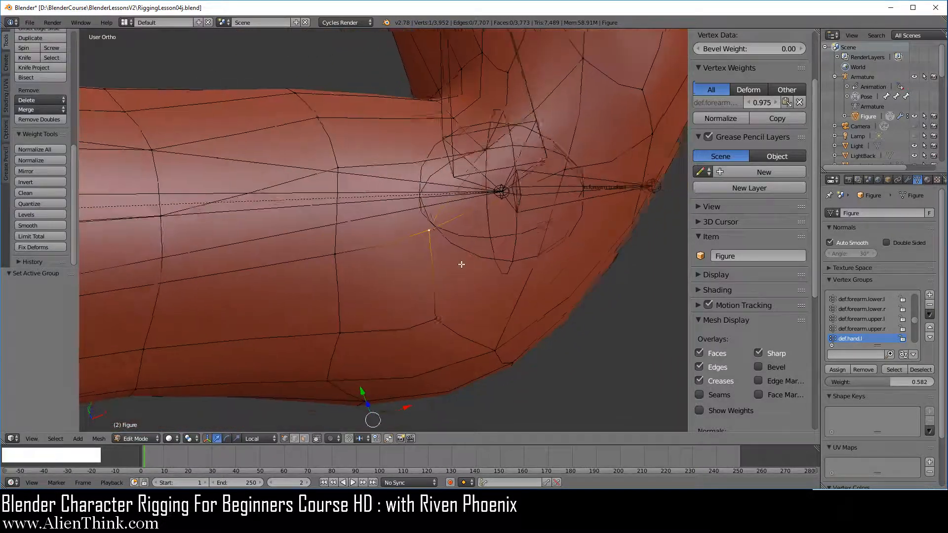
left_click(840, 370)
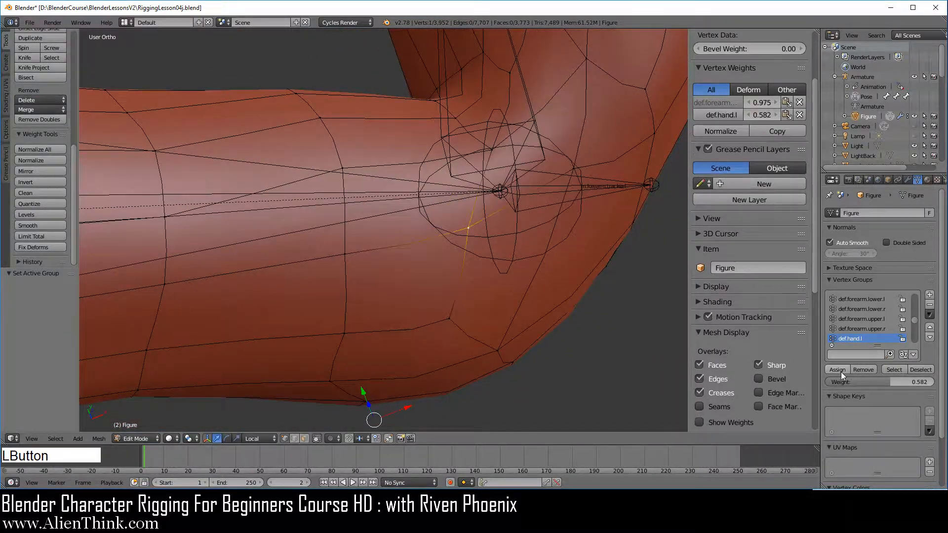
middle_click_drag(415, 254, 477, 297)
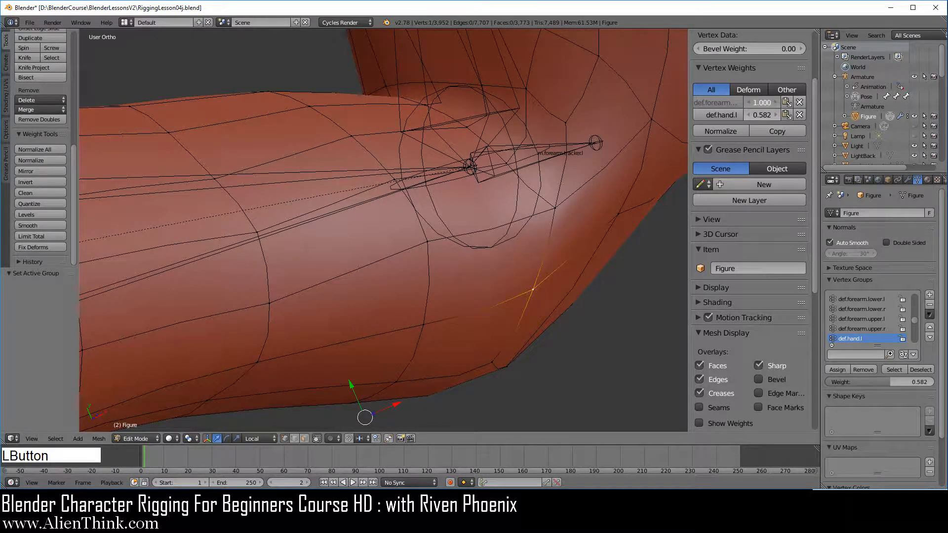
Step: Set the thumb-side wrist vertex's thumb weight to 0.076 and forearm weight to 0.260, normalize them, and leave mesh editing
middle_click_drag(554, 261, 526, 299)
scroll(526, 299, "up", 1)
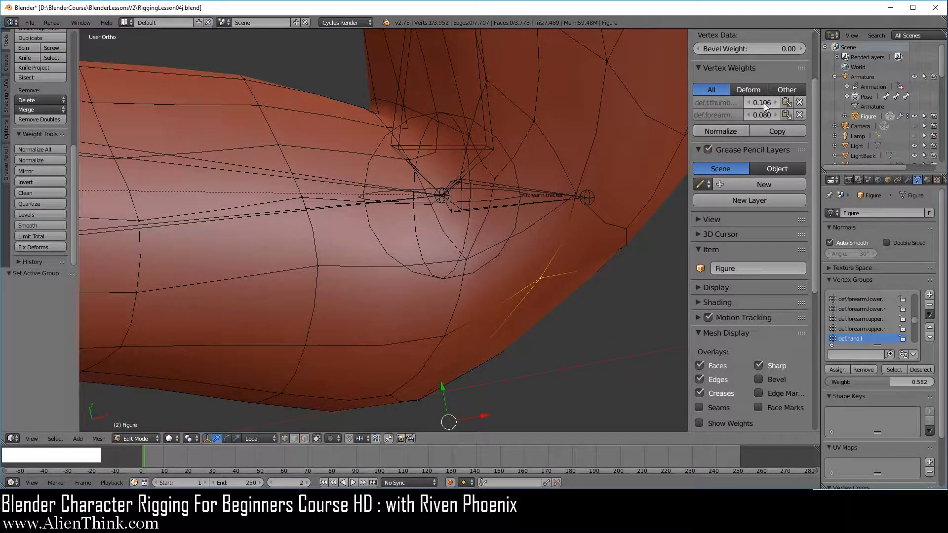
left_click_drag(764, 103, 790, 102)
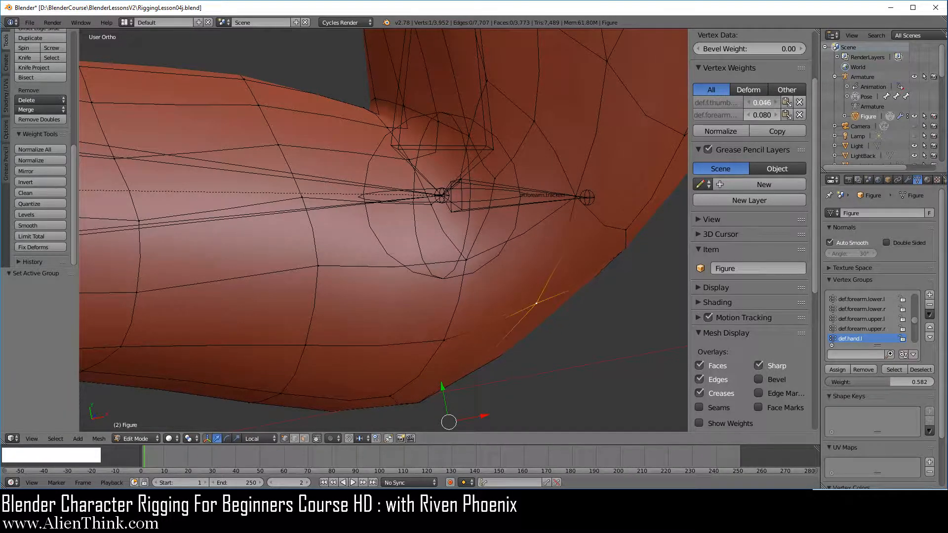
left_click_drag(758, 103, 761, 103)
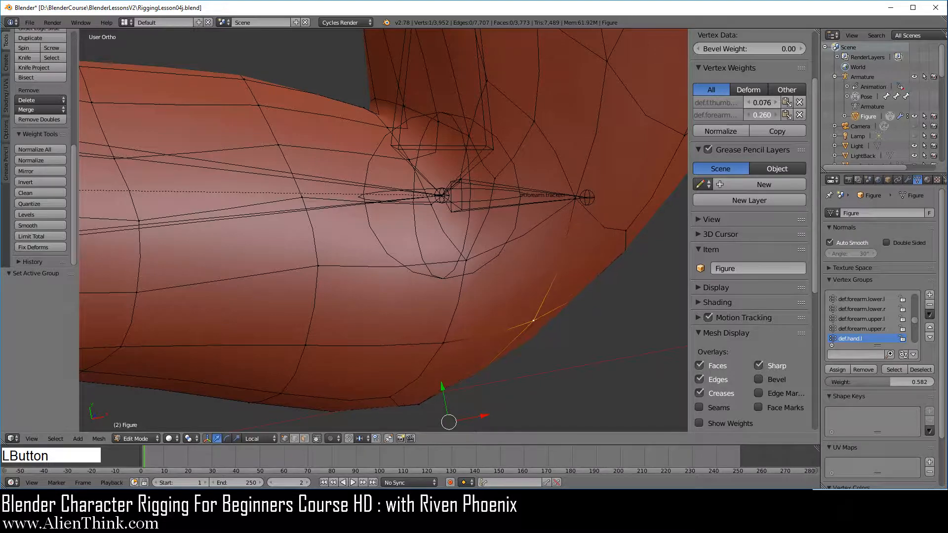
left_click(738, 132)
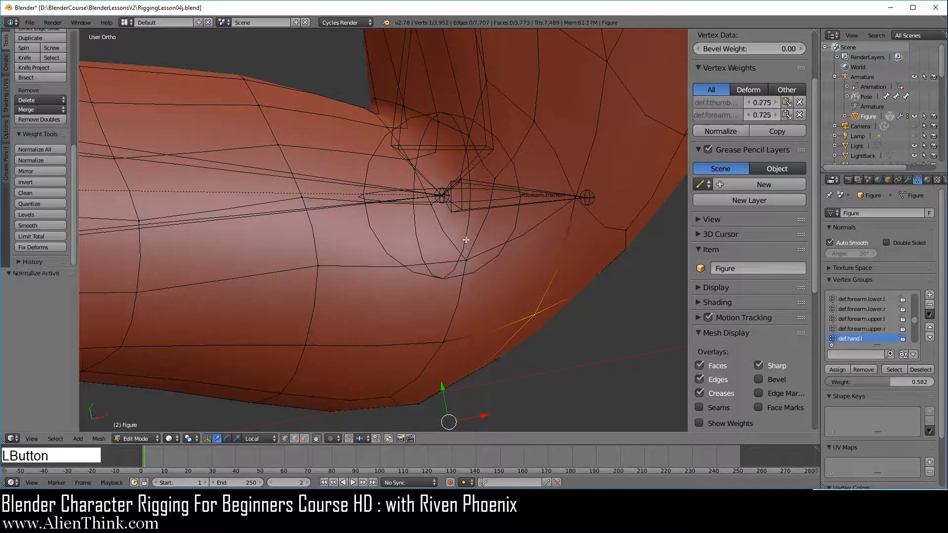
middle_click_drag(527, 302, 574, 314)
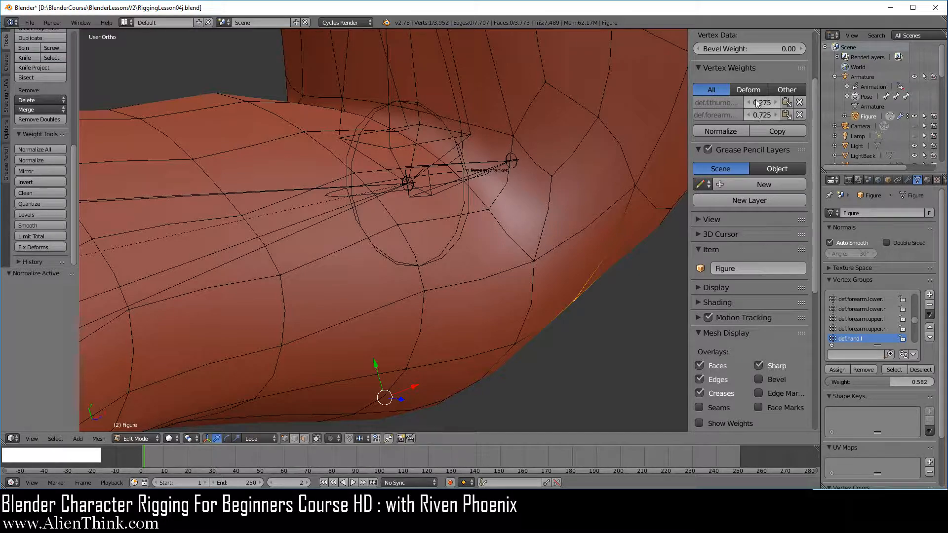
middle_click_drag(522, 339, 468, 336)
key("Tab")
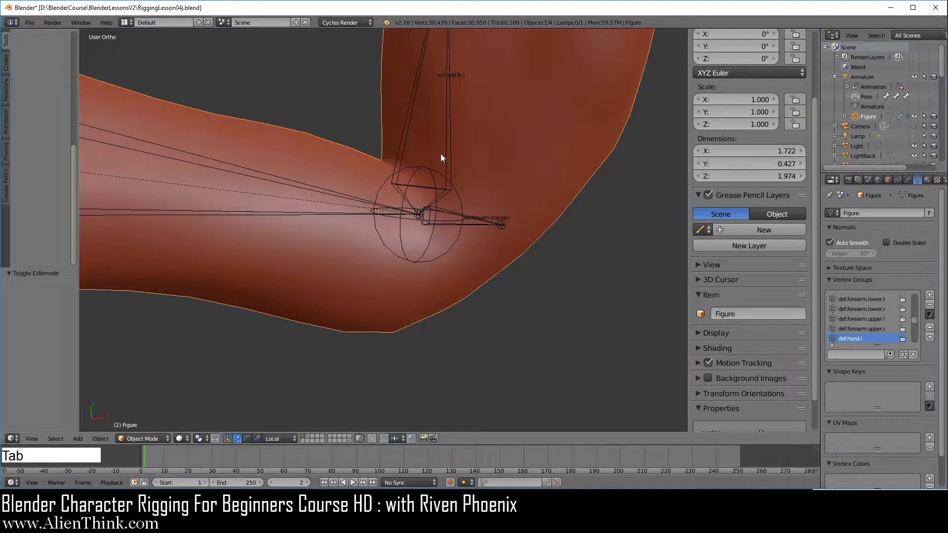
Step: Clear the m.hand.fk.l bone's rotation and trackball-rotate the hand by about -20.6 and -56.7 degrees
right_click(449, 142)
key("alt+r")
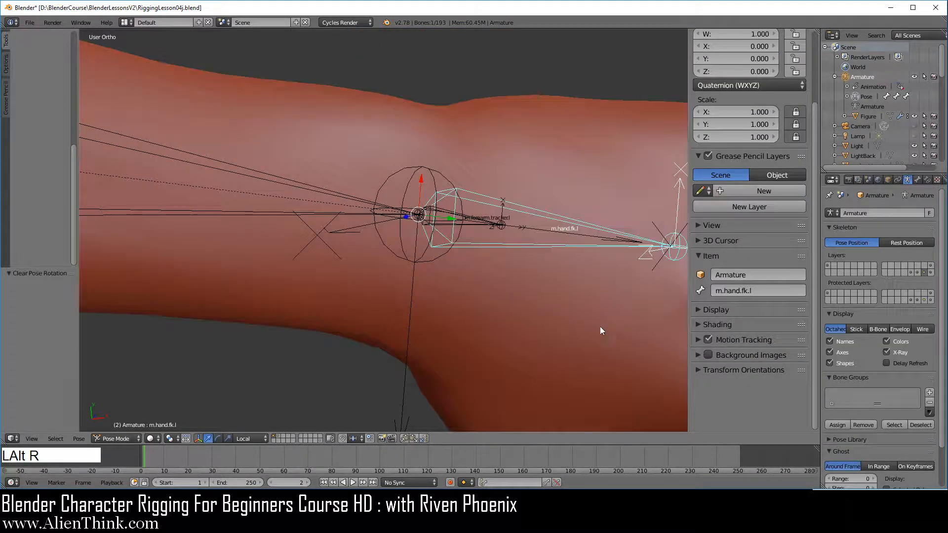
middle_click_drag(576, 319, 478, 273)
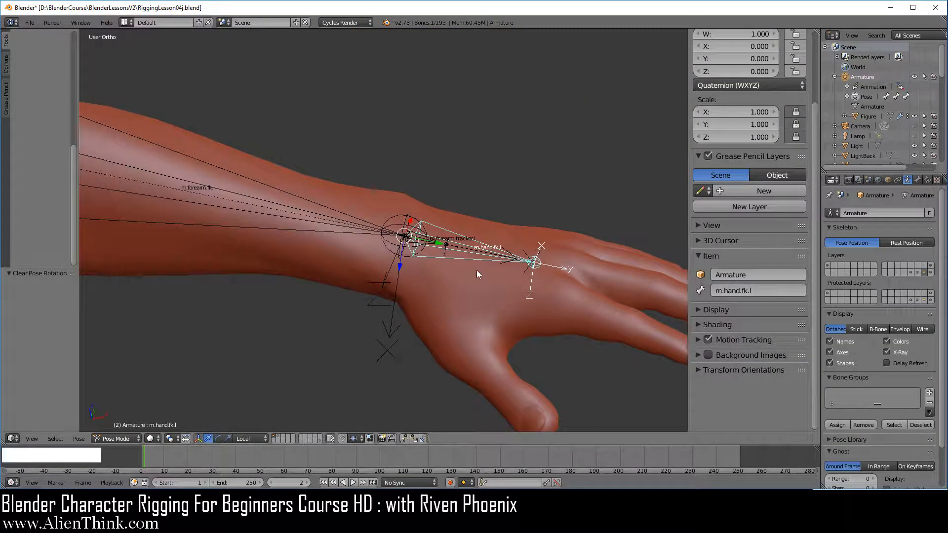
key("r")
key("r")
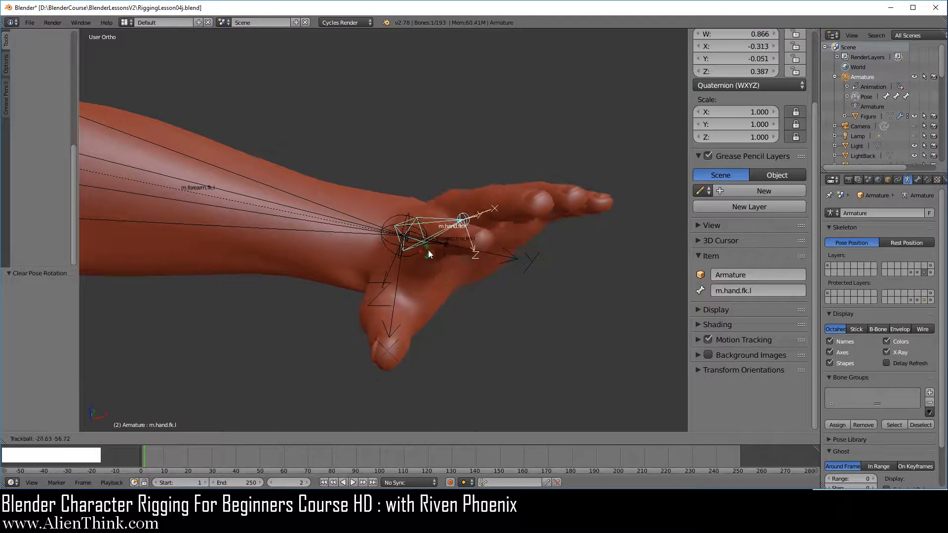
left_click(433, 253)
middle_click_drag(433, 253, 504, 343)
middle_click_drag(483, 277, 445, 263)
Step: In Edit Mode on the Figure mesh, readjust def.hand.l on the protruding wrist vertices, setting it to 0.142 where the forearm weight is 0.263
right_click(502, 311)
key("Tab")
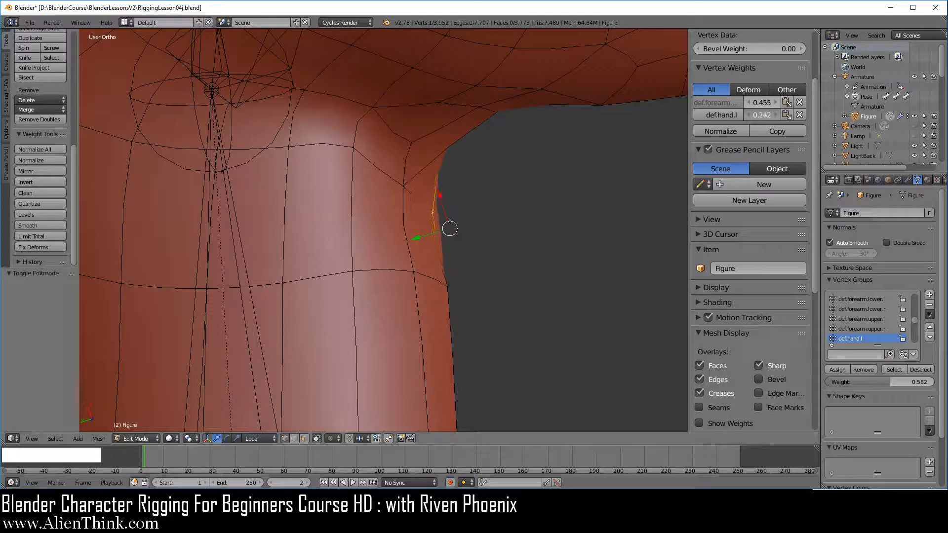
middle_click_drag(420, 282, 435, 293)
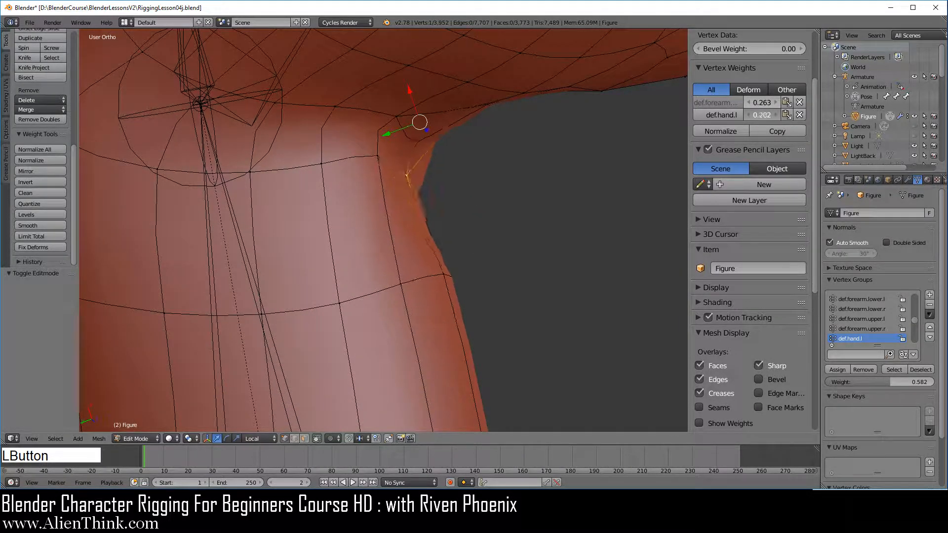
scroll(524, 240, "down", 3)
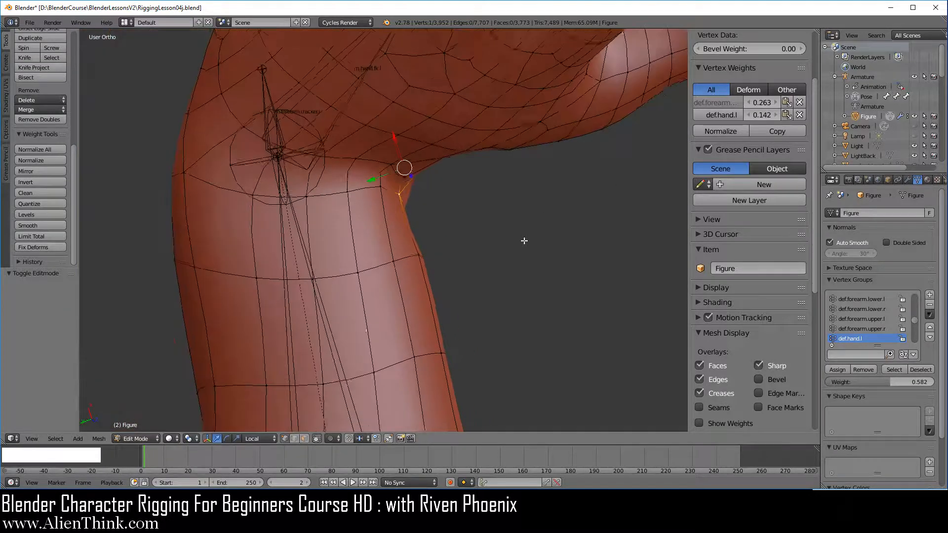
Step: Set the thumb-weighted wrist vertex's forearm group weight to 0.035 and leave mesh editing
middle_click_drag(368, 348, 416, 271)
scroll(465, 329, "up", 3)
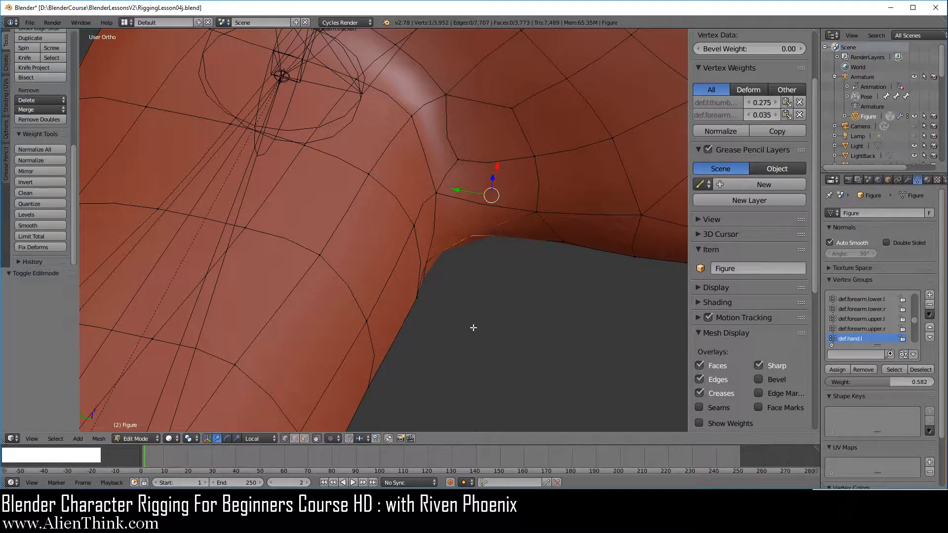
middle_click_drag(473, 327, 485, 246)
key("Tab")
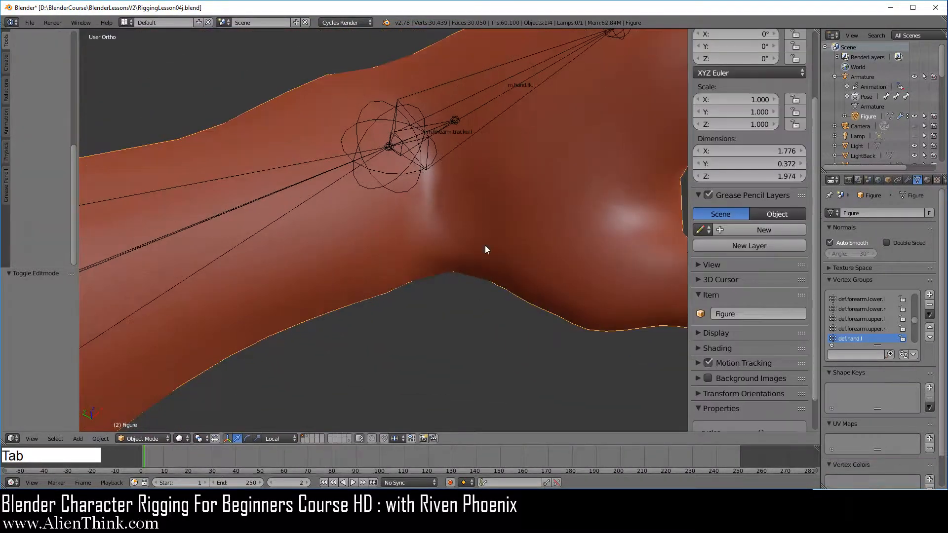
Step: Clear the hand bone's rotation, then in front view trackball-rotate it by about -53.9 and -9.2 degrees to check the wrist deformation
right_click(488, 123)
key("alt+r")
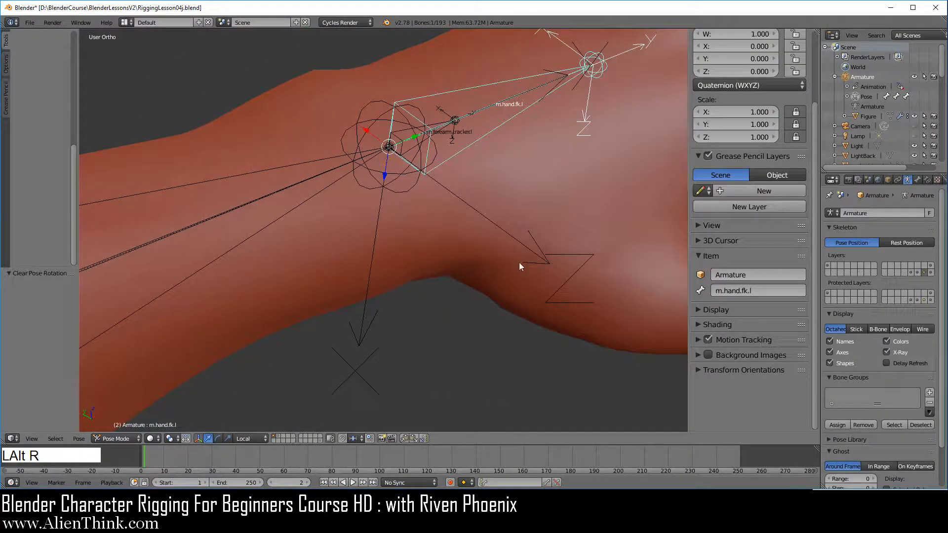
key("1")
key("r")
key("r")
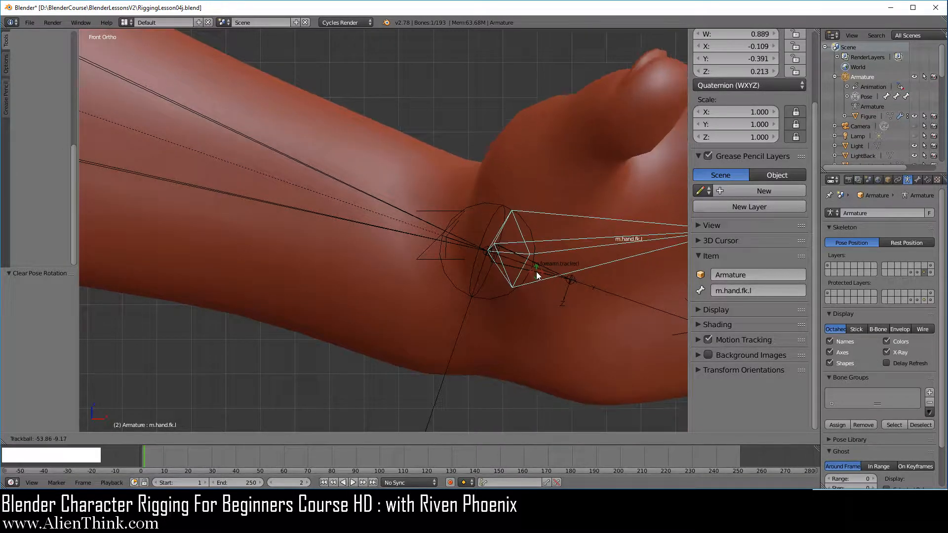
left_click(536, 272)
middle_click_drag(536, 272, 499, 327)
key("1")
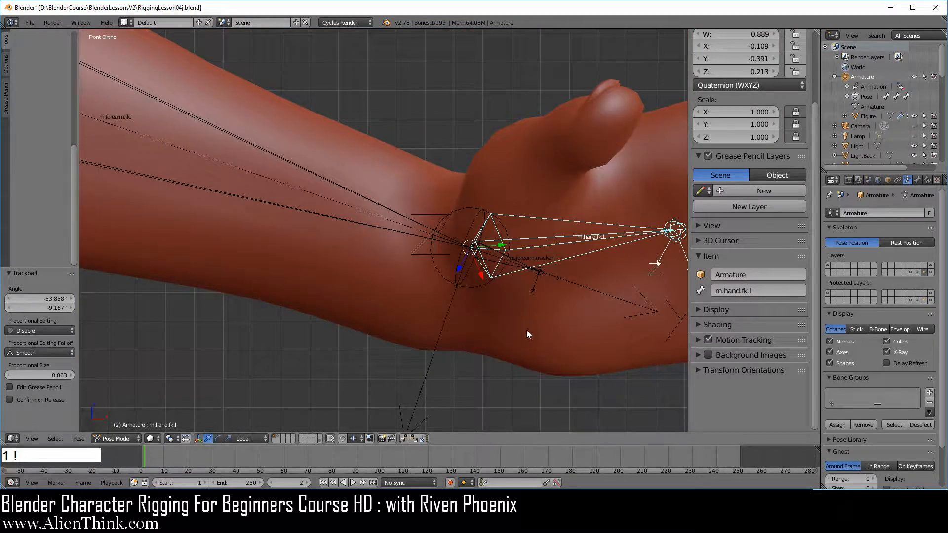
Step: Rotate the hand bone further to examine the wrist from other angles, and clear its rotation again
key("r")
key("r")
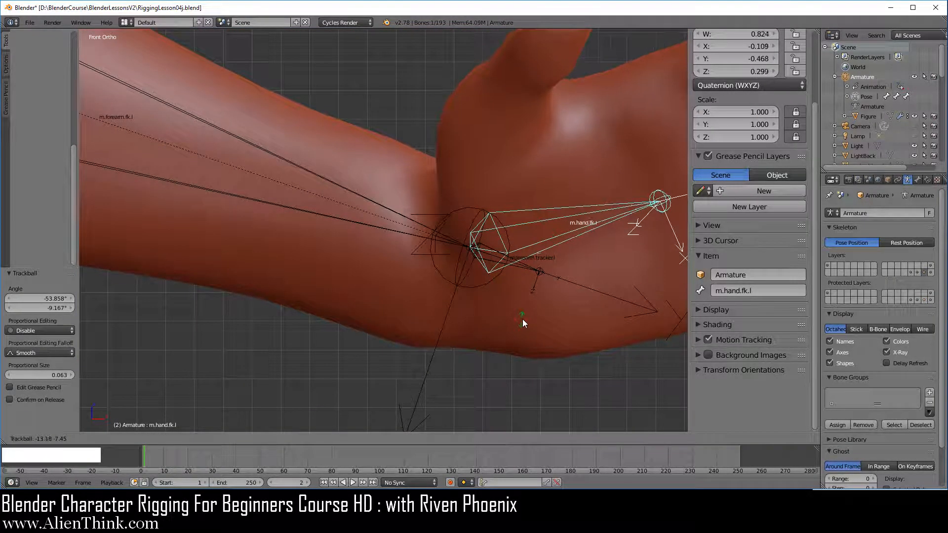
left_click(384, 340)
middle_click_drag(383, 340, 422, 248)
middle_click_drag(486, 323, 410, 273)
key("alt+r")
key("1")
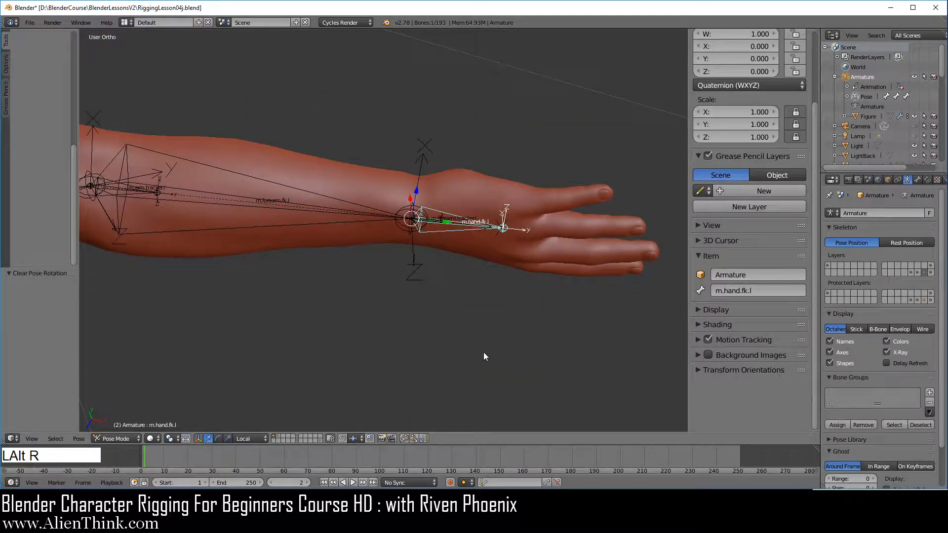
Step: In top view, try plain and trackball rotations of the hand bone to check the wrist deformation, cancelling each one
key("7")
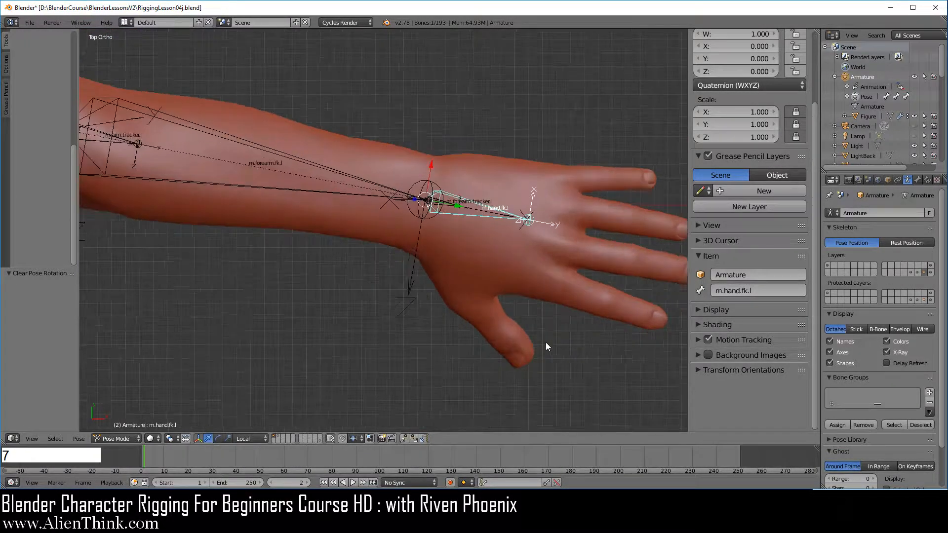
scroll(546, 342, "up", 4)
middle_click_drag(554, 265, 535, 334, "shift")
key("r")
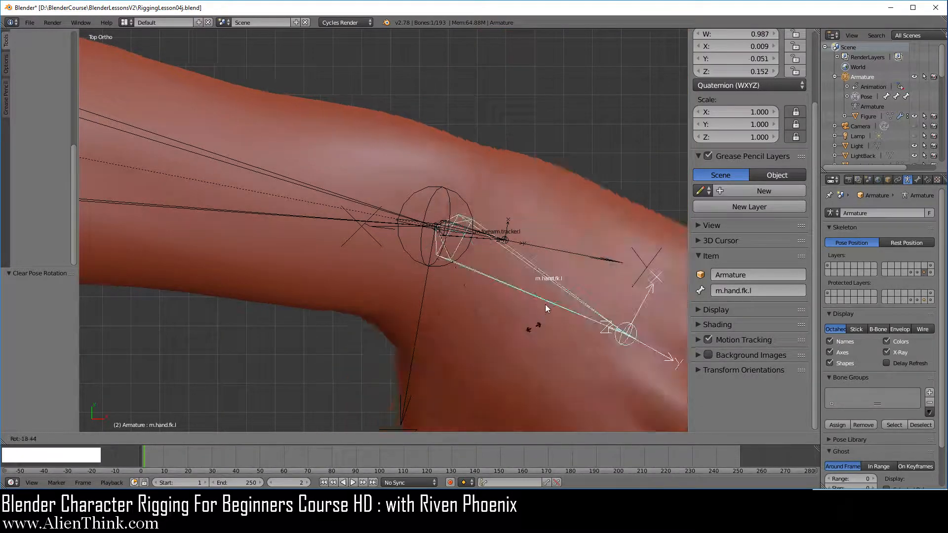
right_click(549, 274)
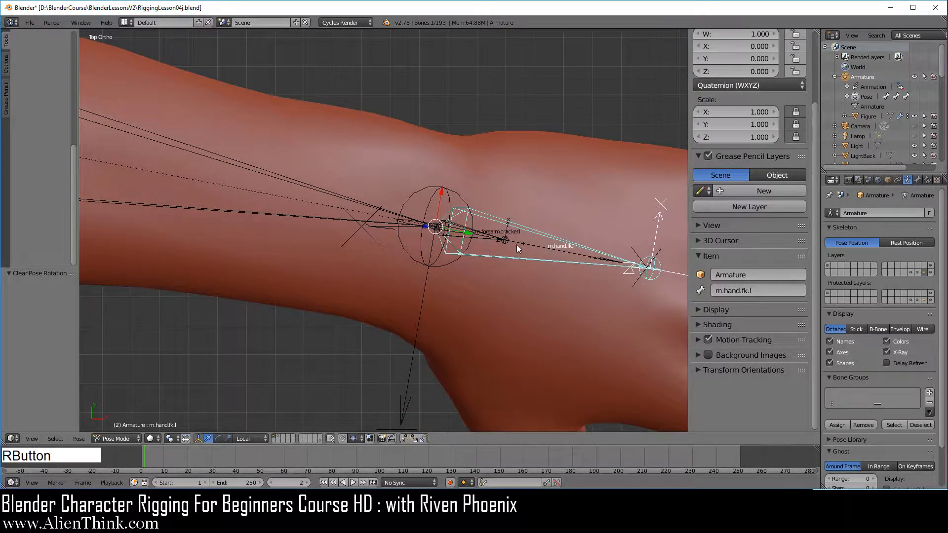
key("r")
key("r")
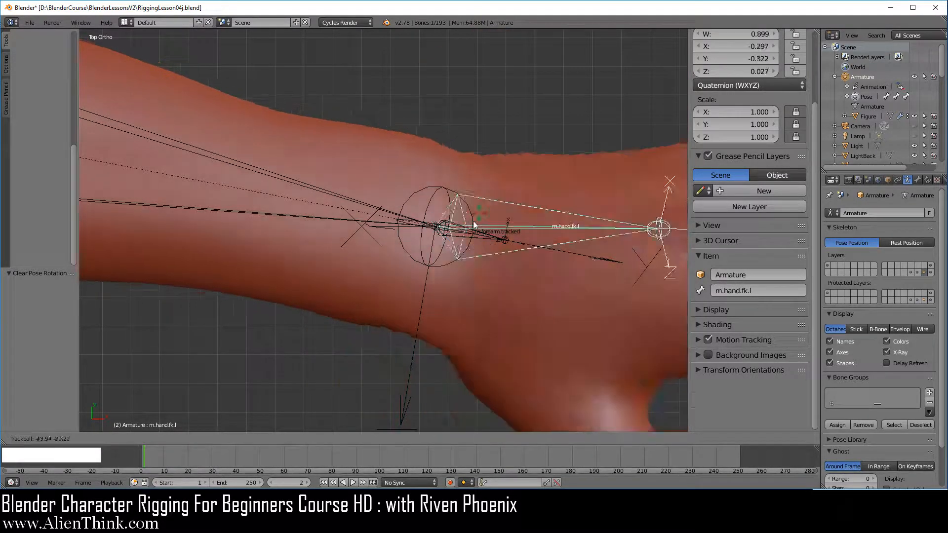
right_click(544, 322)
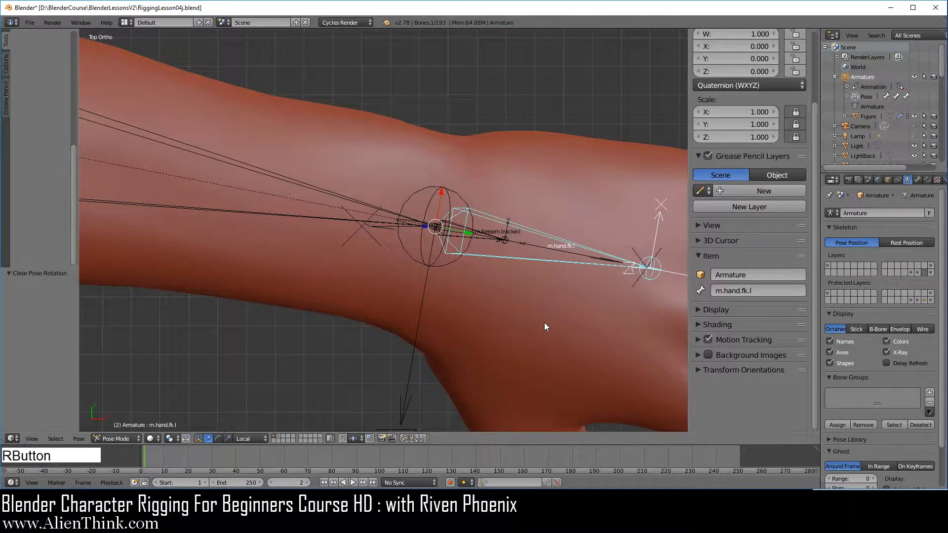
Step: In front view, rotate the hand bone about -85.6 degrees around local Y, then trackball-rotate it by about -20.6 and -51.6 degrees
key("1")
key("r")
key("y")
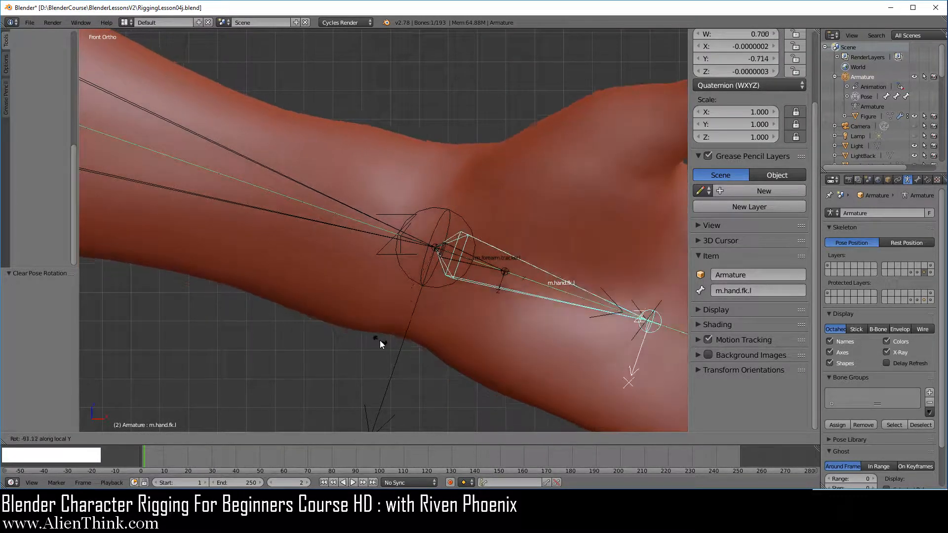
left_click(400, 341)
key("r")
key("r")
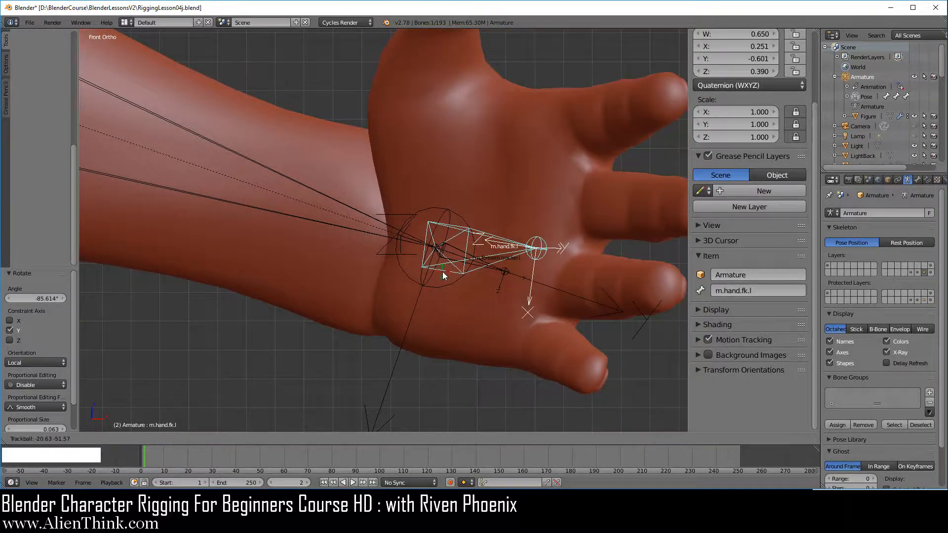
left_click(443, 272)
Step: Open the Figure mesh in Edit Mode and select the thumb-weighted vertex in the pinched wrist crease to inspect its weights
middle_click_drag(443, 271, 380, 226)
scroll(443, 331, "up", 2)
right_click(498, 236)
key("Tab")
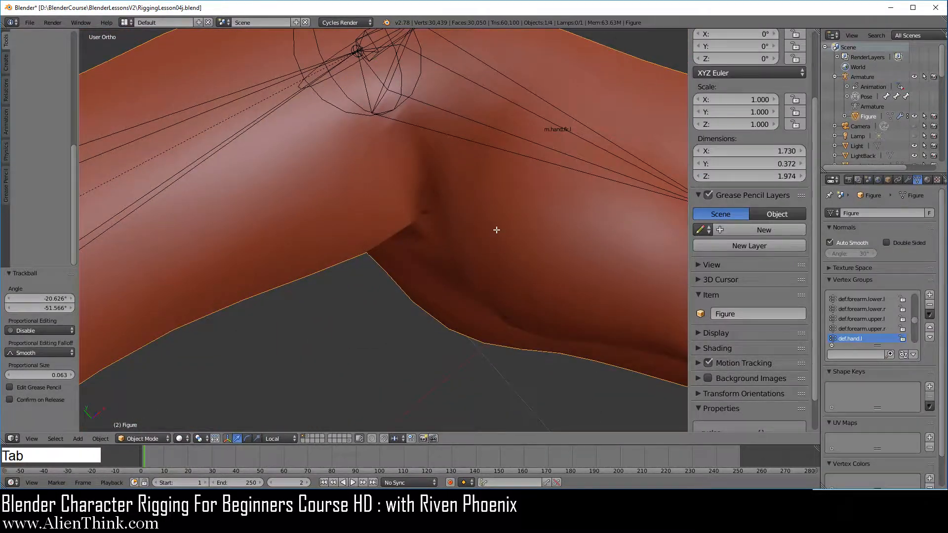
middle_click_drag(495, 229, 434, 246)
right_click(448, 213)
scroll(432, 246, "up", 3)
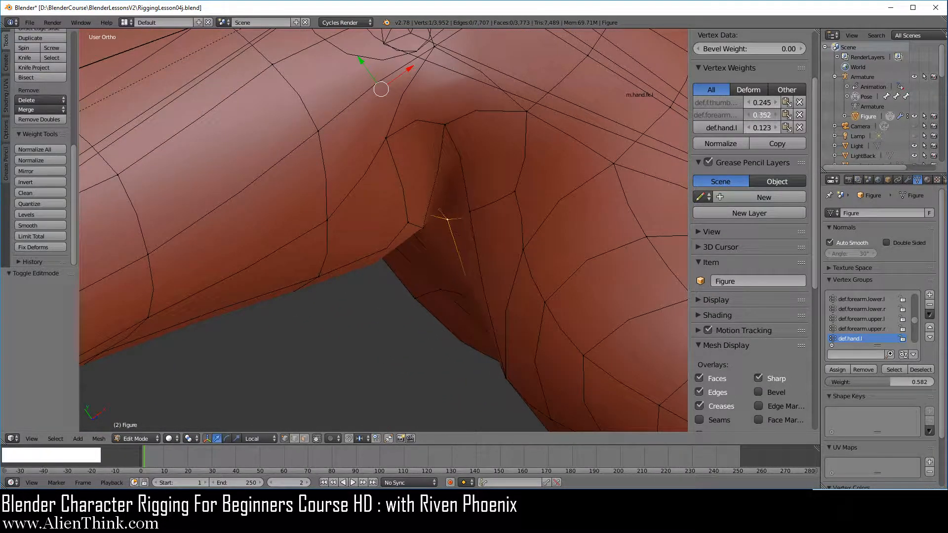
Step: Check the neighbouring crease vertices, and set the forearm weight to 0.065 on the thumb-weighted vertex that lacks a def.hand.l weight
middle_click_drag(519, 198, 424, 195)
right_click(439, 189)
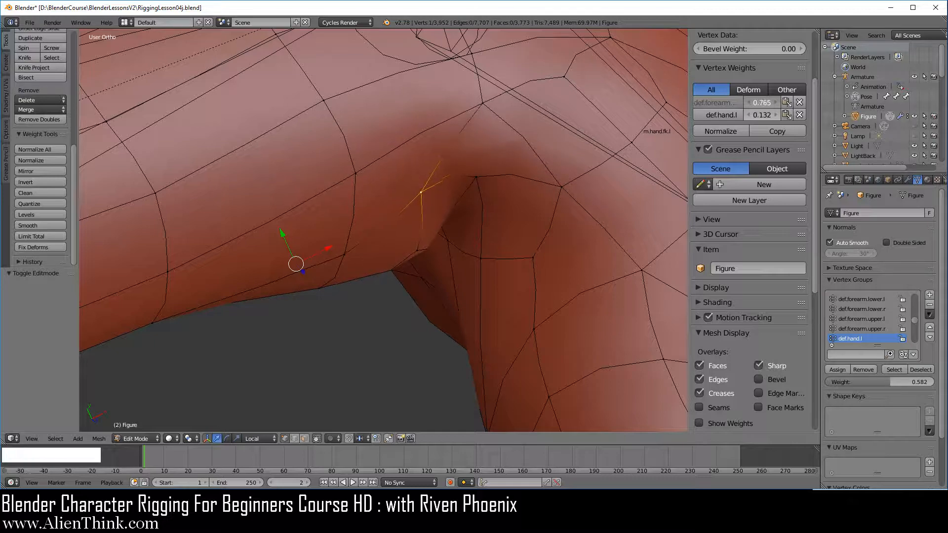
middle_click_drag(499, 237, 461, 205)
right_click(461, 206)
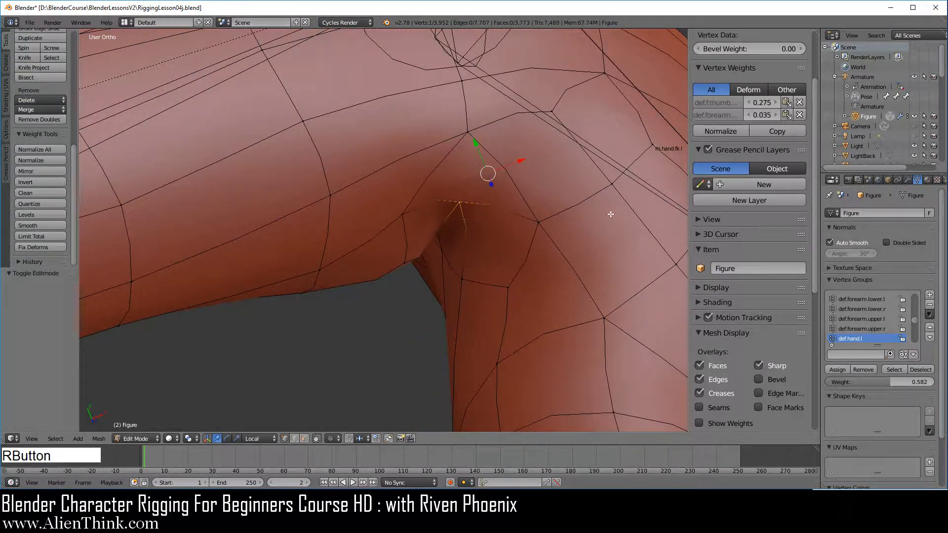
mouse_move(760, 115)
left_mouse_down()
mouse_move(770, 115)
mouse_move(763, 104)
left_mouse_up()
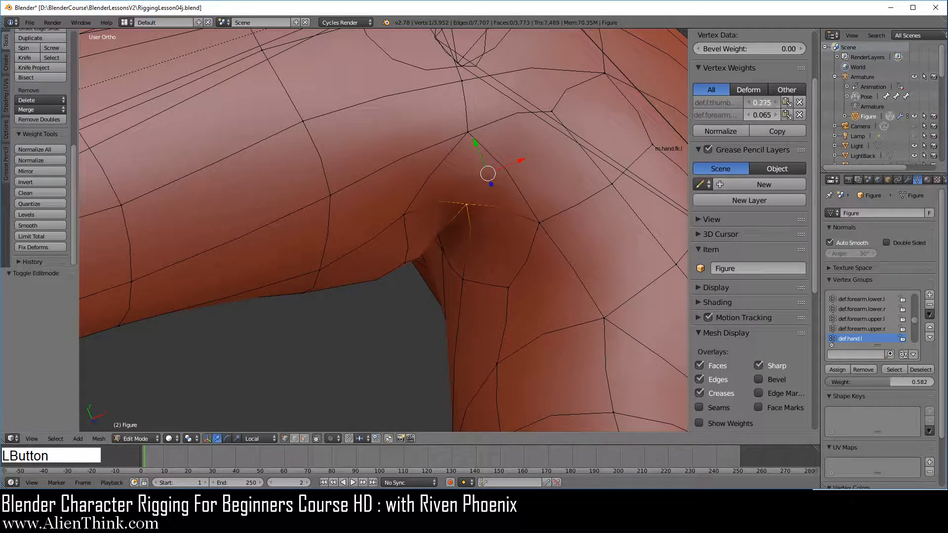
Step: Assign the selected vertex to def.hand.l, set that weight to 0.222 and its forearm weight to 0.185, and leave mesh editing
middle_click_drag(442, 349, 482, 299)
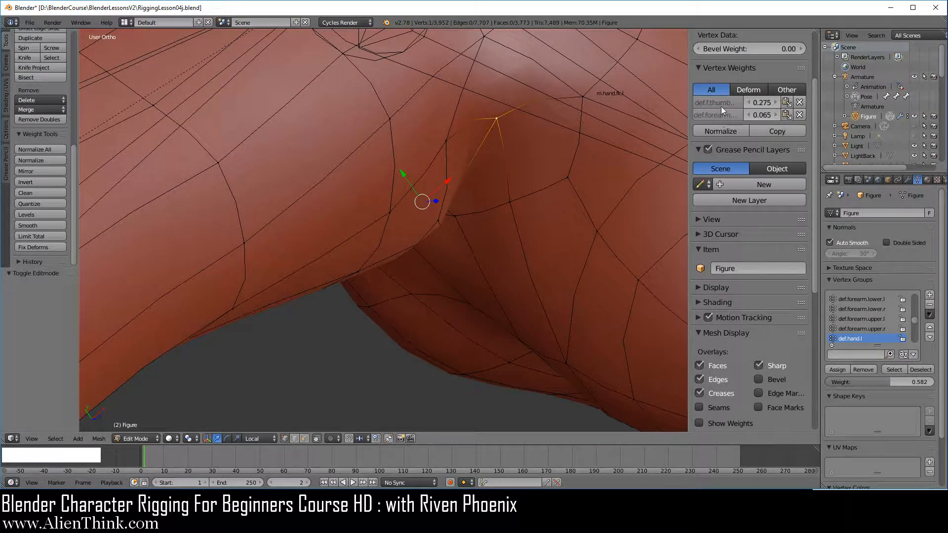
key("shift")
scroll(498, 236, "down", 2)
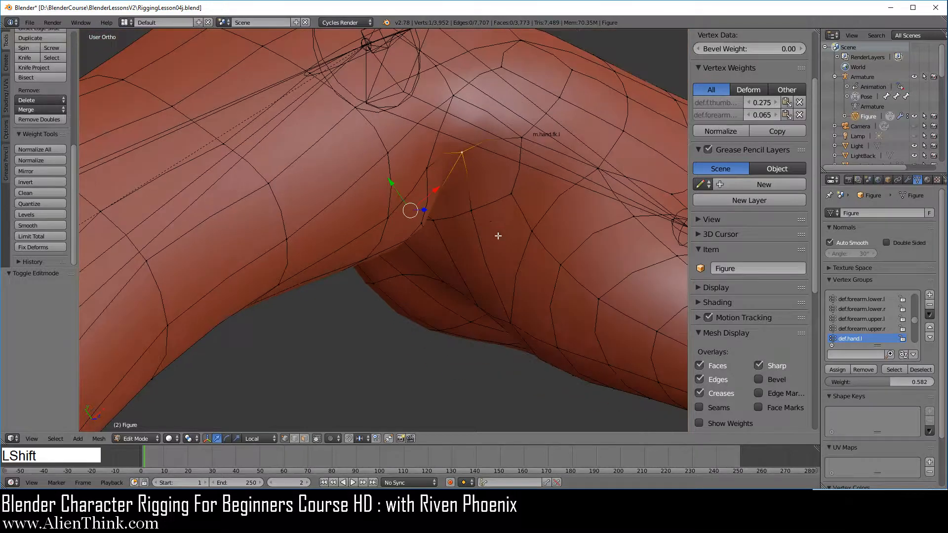
middle_click_drag(498, 236, 474, 269, "shift")
left_click(838, 370)
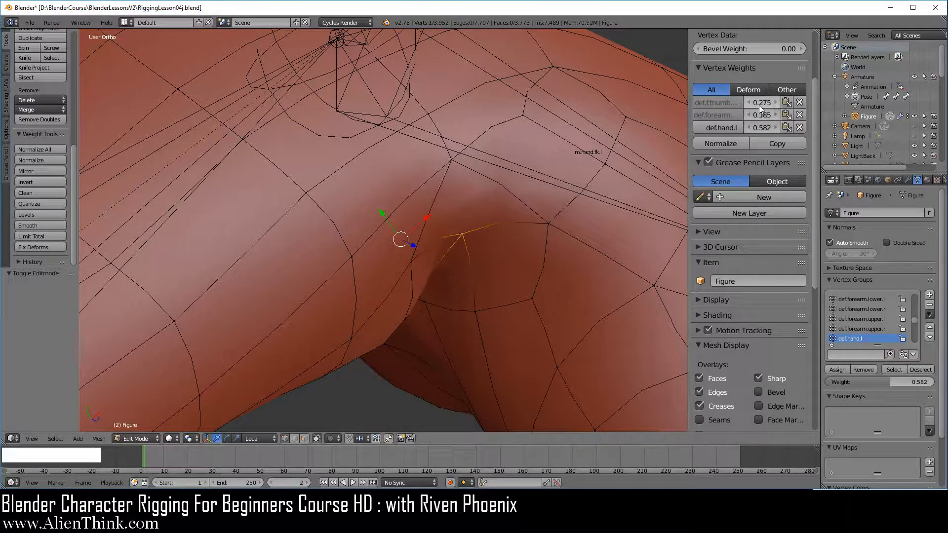
left_click_drag(760, 105, 760, 127)
middle_click_drag(416, 360, 422, 271)
key("Tab")
scroll(421, 357, "down", 2)
Step: Select the hand bone, clear its pose rotation and return to front view
right_click(422, 271)
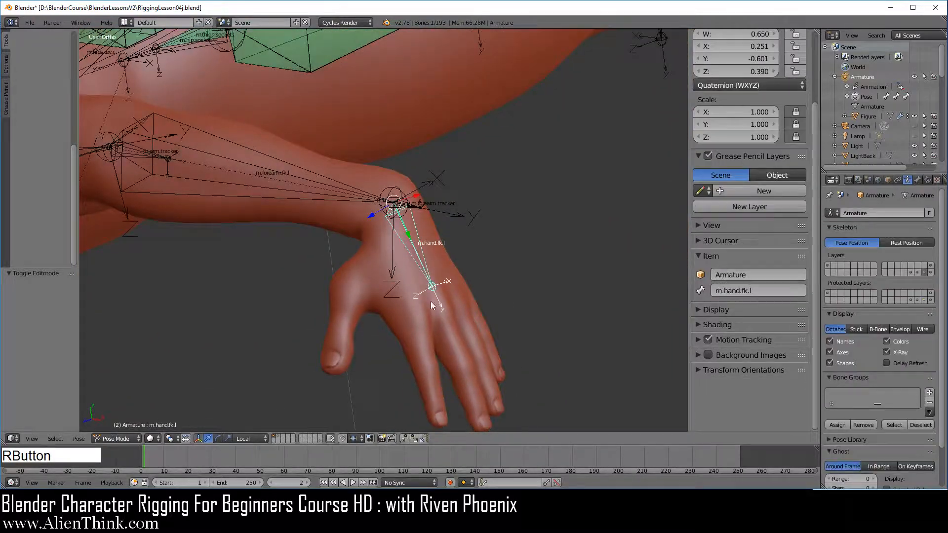
key("alt+r")
key("1")
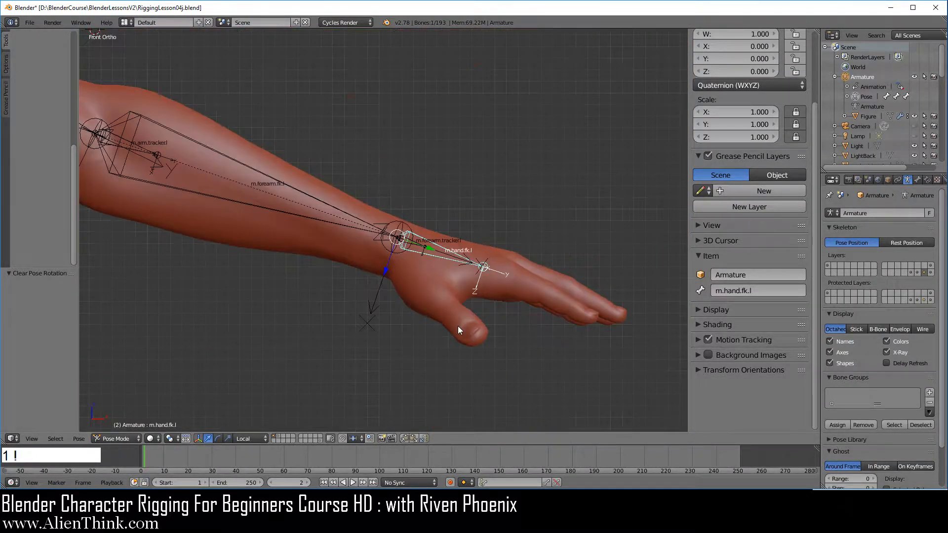
Step: Try a trackball rotation of the hand bone while looking down the forearm to check the wrist, and cancel it
middle_click_drag(487, 305, 456, 334)
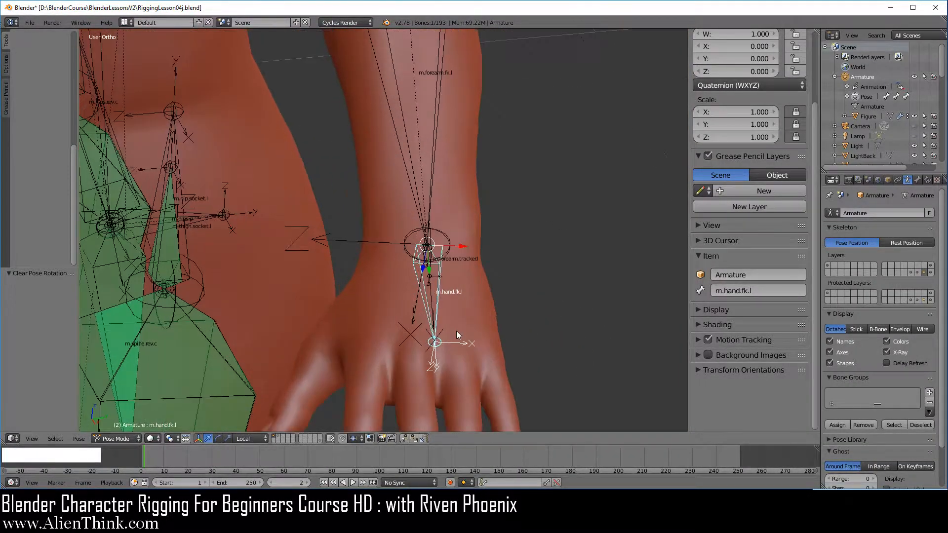
key("r")
key("r")
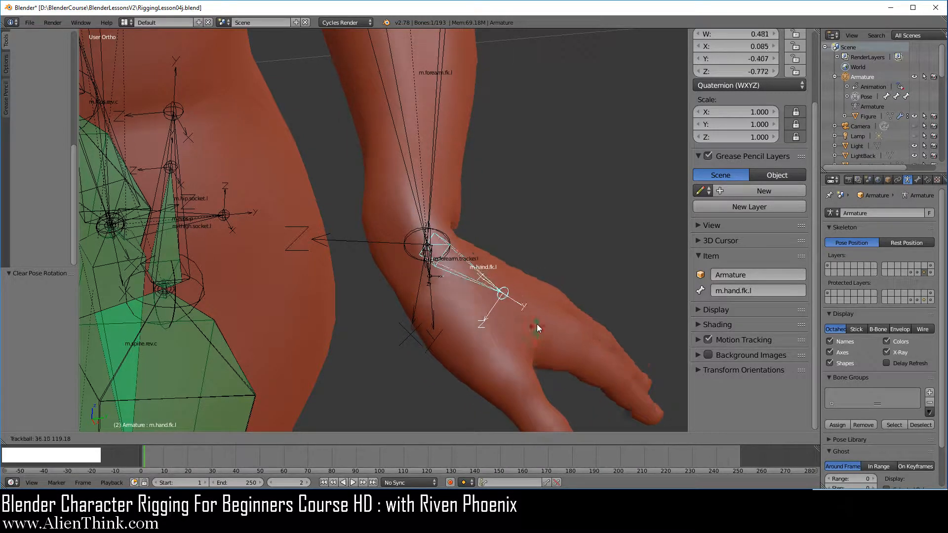
right_click(519, 311)
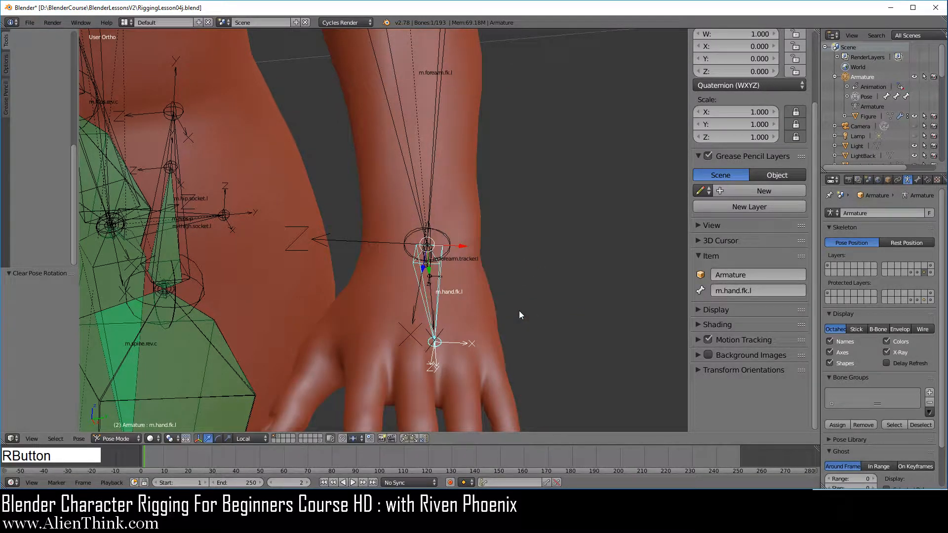
Step: In top view, rotate the hand bone about -84.3 degrees around its local Y axis
key("KP_7")
key("r")
key("y")
key("y")
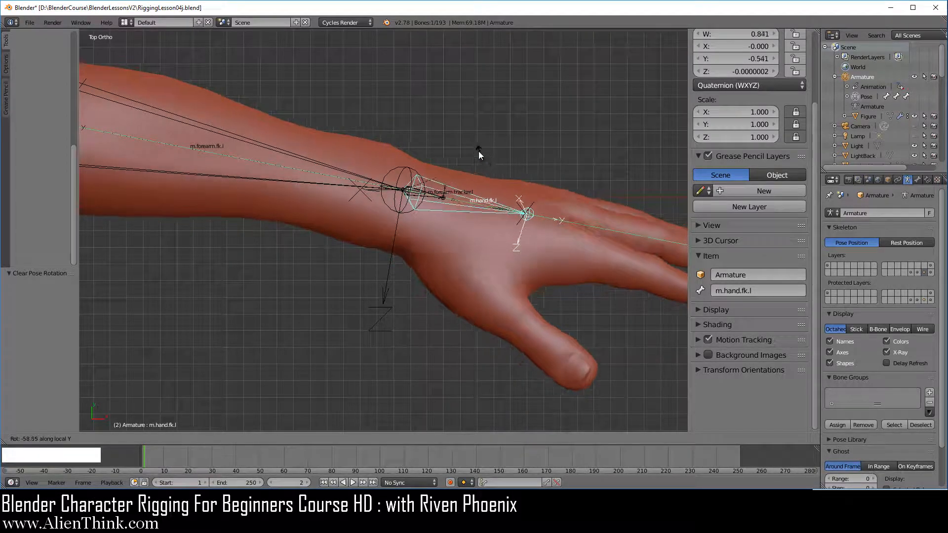
left_click(467, 138)
Step: In Edit Mode on the Figure mesh, lower the first forearm weight on two mid-forearm edge vertices, setting the outermost to 0.056
middle_click_drag(372, 229, 538, 298, "shift")
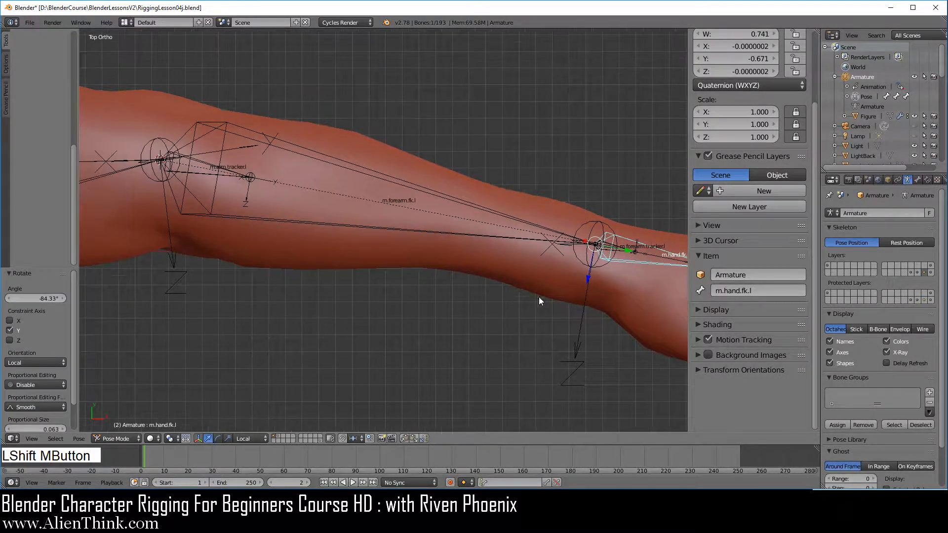
right_click(503, 275)
key("Tab")
scroll(480, 298, "up", 3)
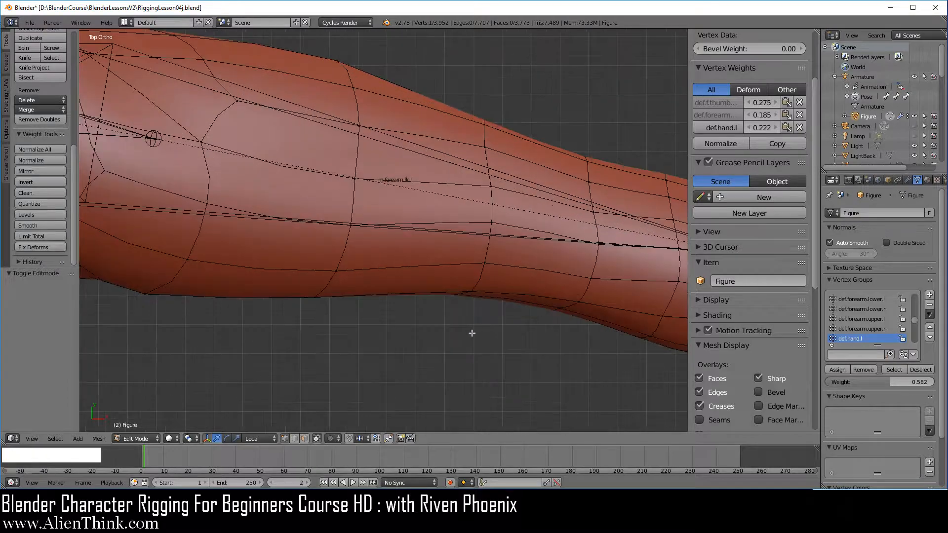
middle_click_drag(472, 332, 418, 279)
right_click(432, 248)
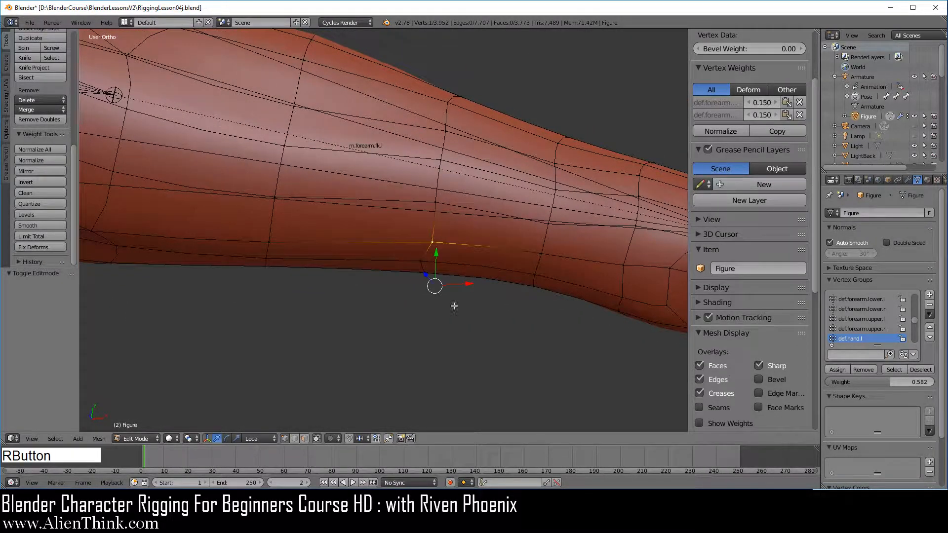
left_click_drag(763, 104, 751, 103)
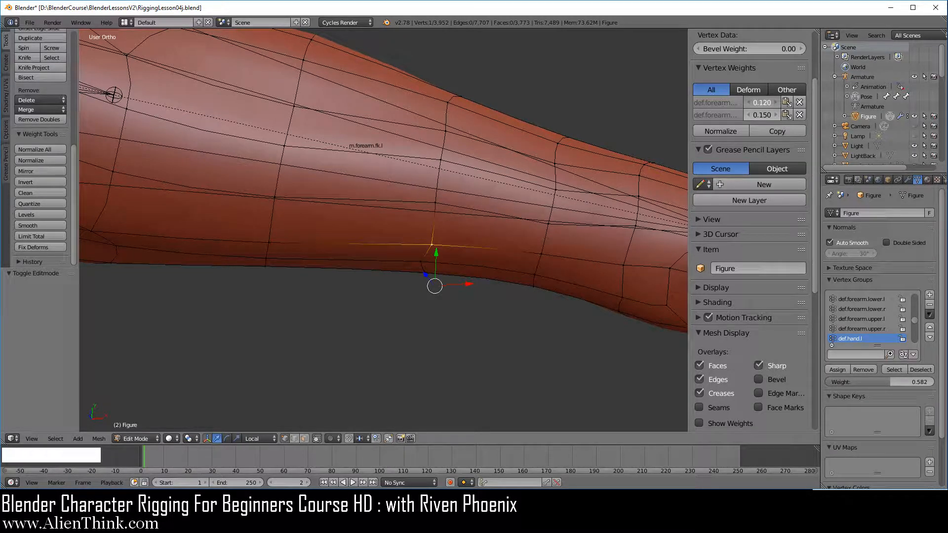
right_click(419, 265)
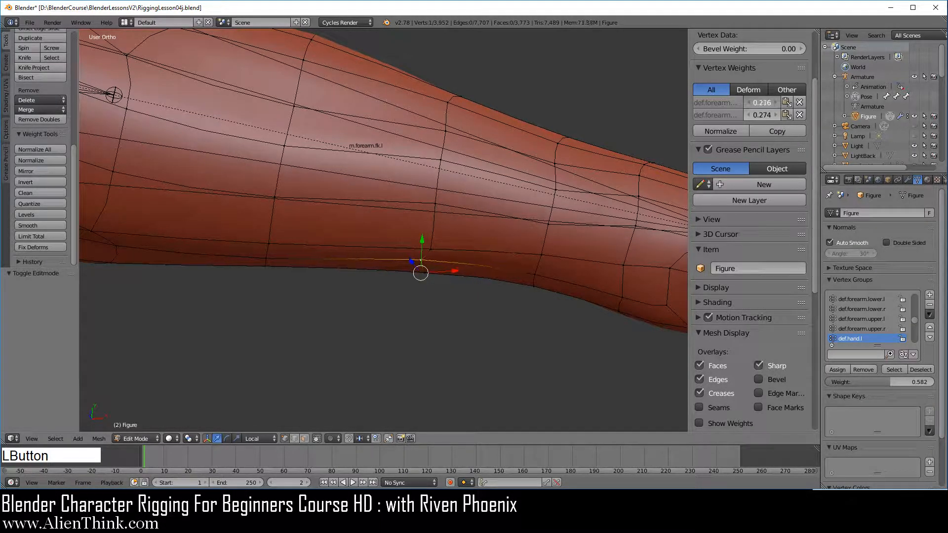
left_click_drag(763, 103, 750, 103)
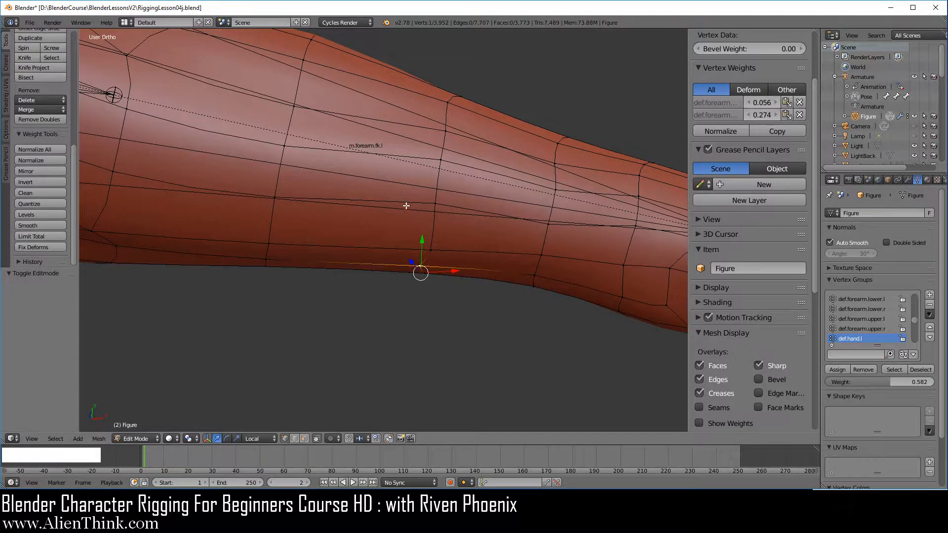
Step: On the forearm edge loop nearer the wrist, set the first forearm weight to 0.136 on one vertex and about 0.383 on another
mouse_move(406, 206)
middle_mouse_down()
mouse_move(376, 232)
mouse_move(407, 207)
middle_mouse_up()
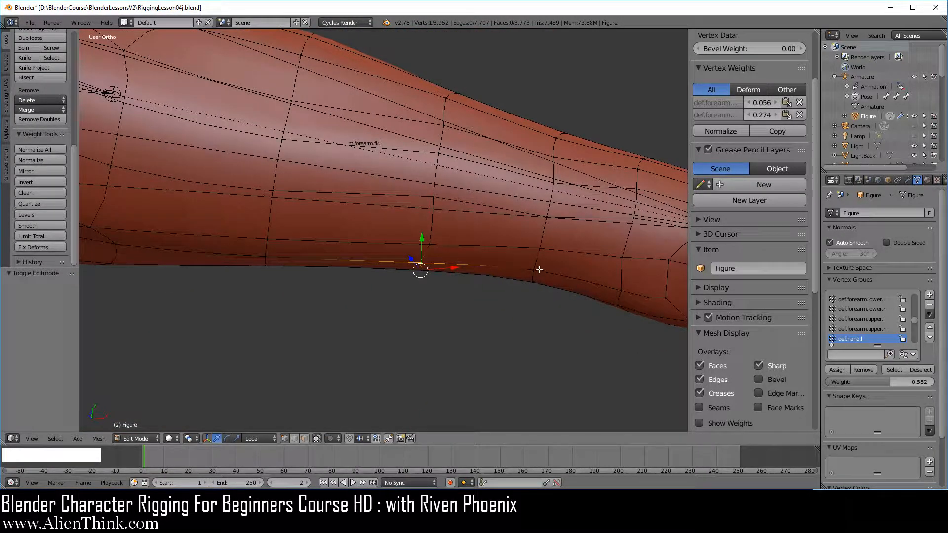
right_click(538, 269)
left_click(763, 106)
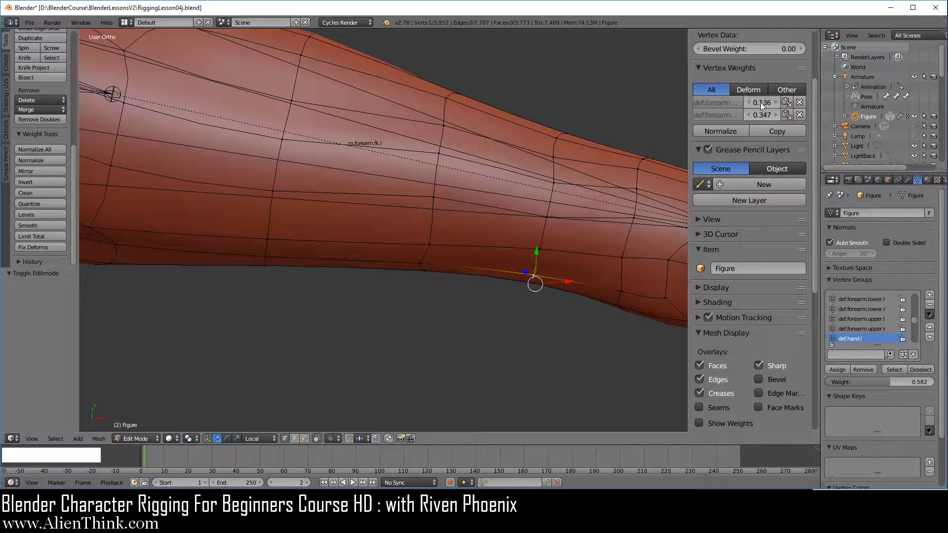
middle_click_drag(417, 242, 492, 315)
right_click(510, 313)
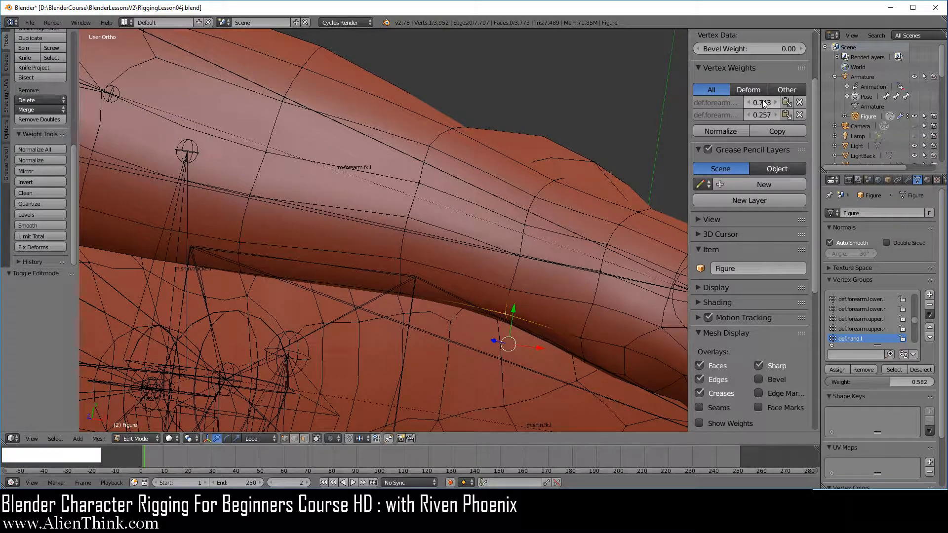
left_click_drag(764, 104, 765, 104)
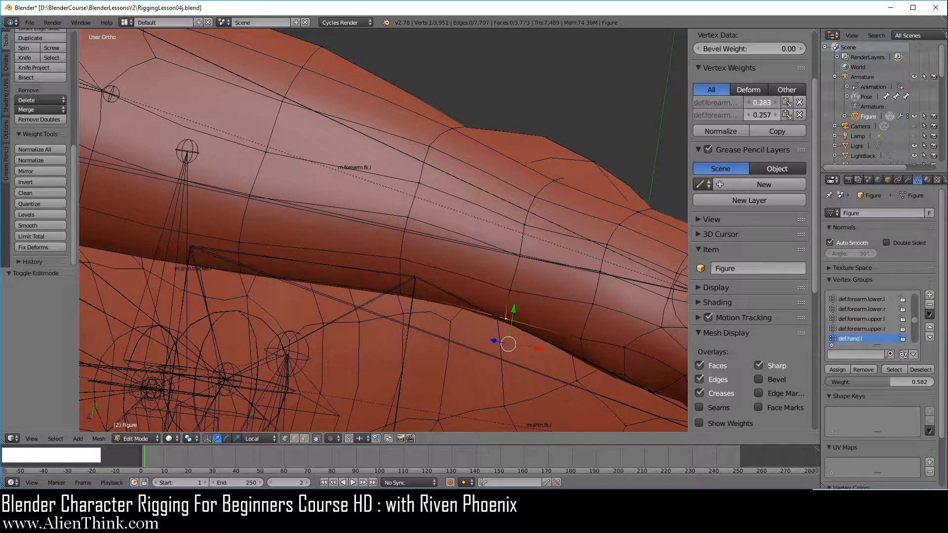
Step: On two vertices of the forearm edge loop near the wrist, set the two forearm weights to 0.520 and 0.277, and to 0.566 and 0.237
scroll(446, 304, "down", 3)
middle_click_drag(446, 302, 502, 145)
right_click(506, 169)
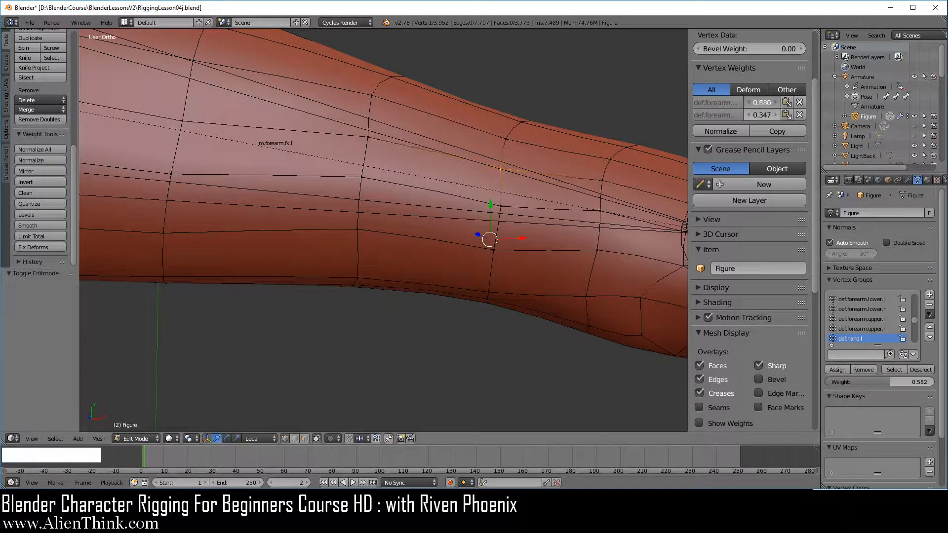
left_click_drag(762, 102, 740, 114)
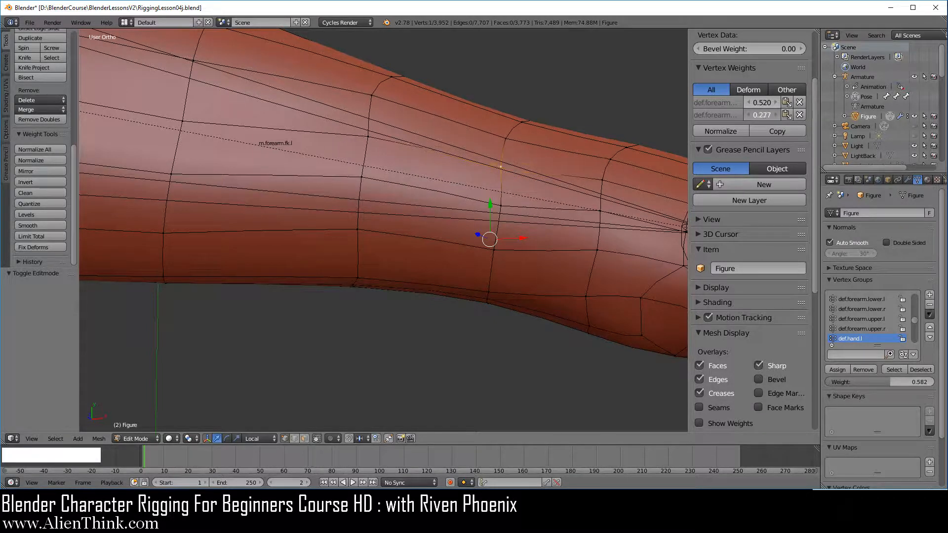
right_click(513, 212)
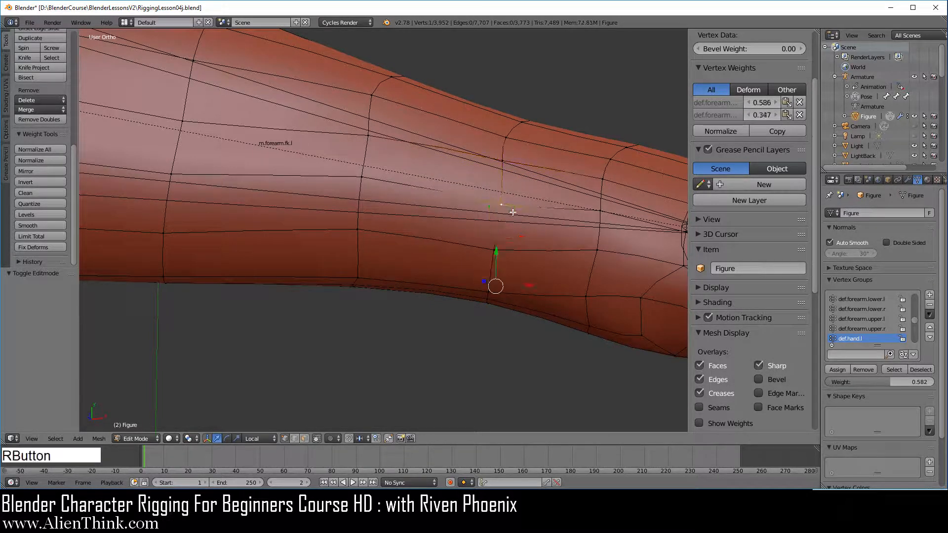
mouse_move(762, 114)
left_mouse_down()
mouse_move(745, 115)
mouse_move(769, 114)
left_mouse_up()
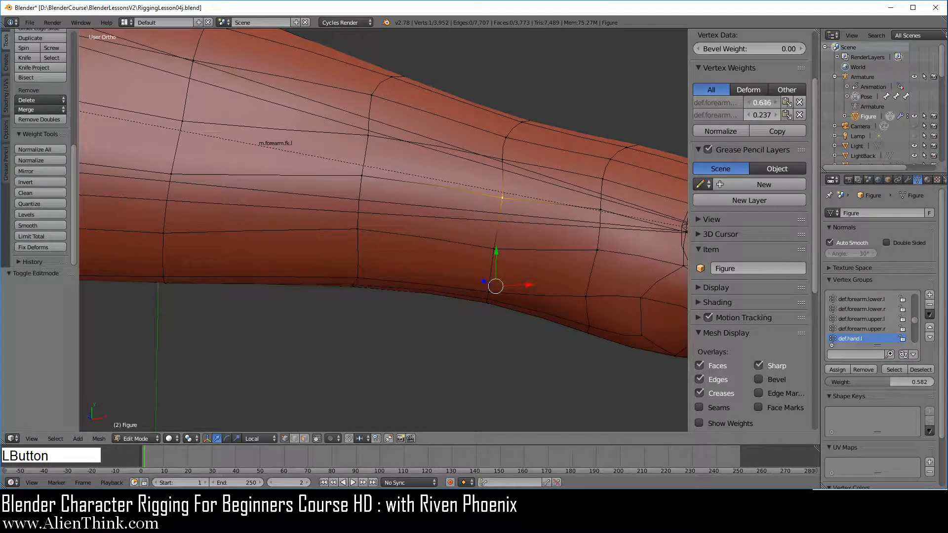
Step: Across the other side of the same edge loop, set the second forearm weight to 0.117 on one vertex and 0.137 on its neighbour
key("Tab")
middle_click_drag(451, 264, 528, 267)
key("Tab")
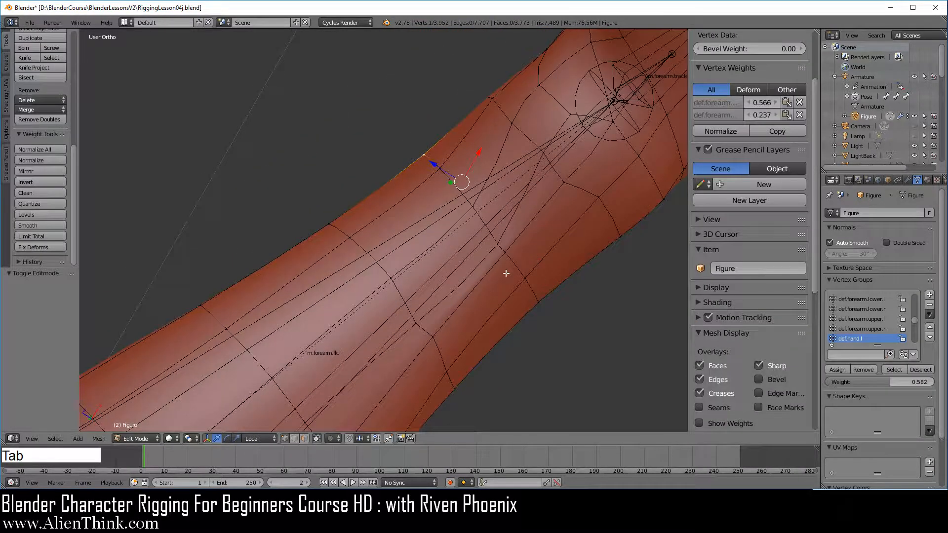
right_click(494, 237)
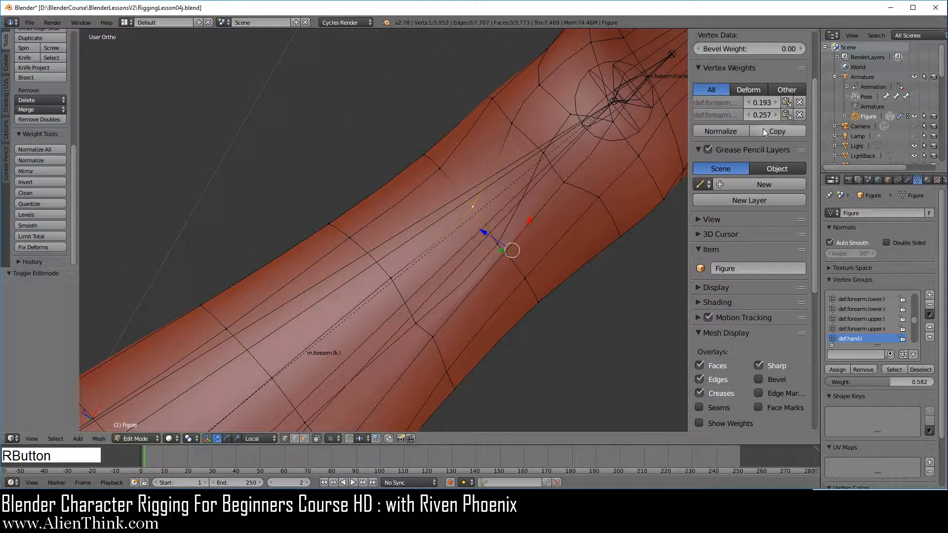
left_click_drag(762, 114, 741, 115)
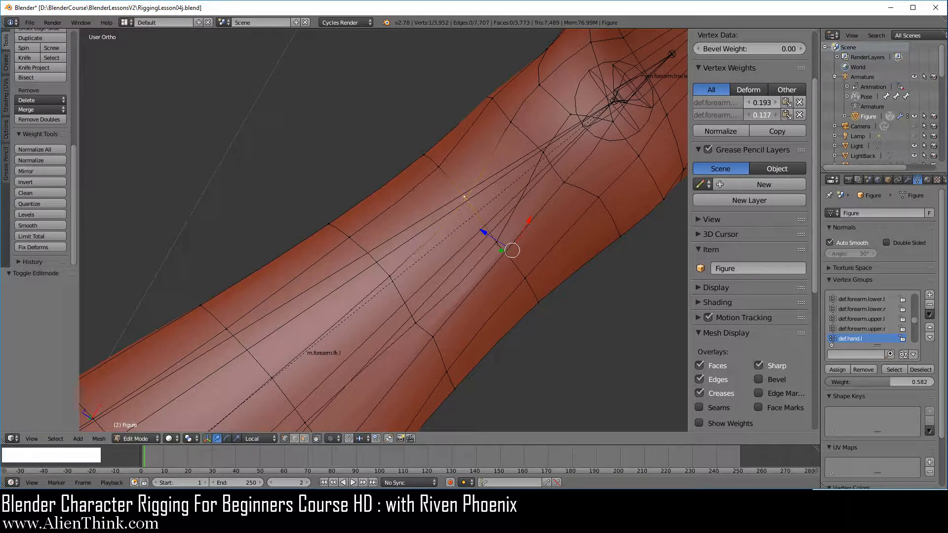
right_click(495, 261)
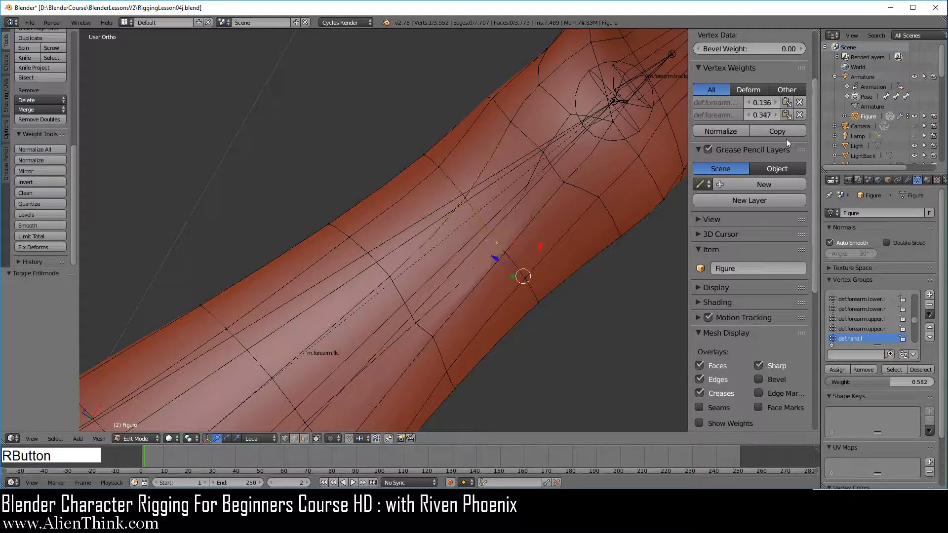
left_click_drag(762, 115, 741, 115)
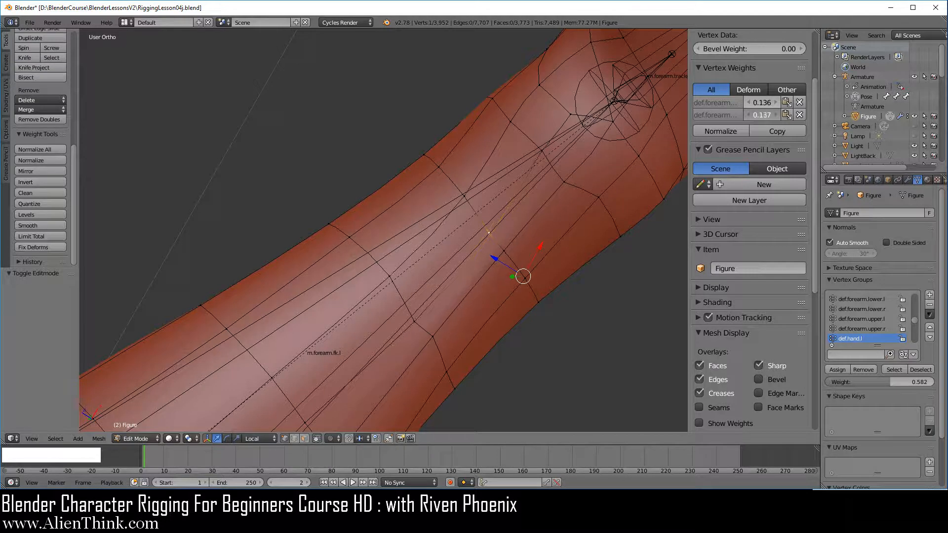
Step: Set the first forearm weight of a mid-forearm loop vertex to 0.126 and select a vertex on the loop nearer the wrist
right_click(424, 310)
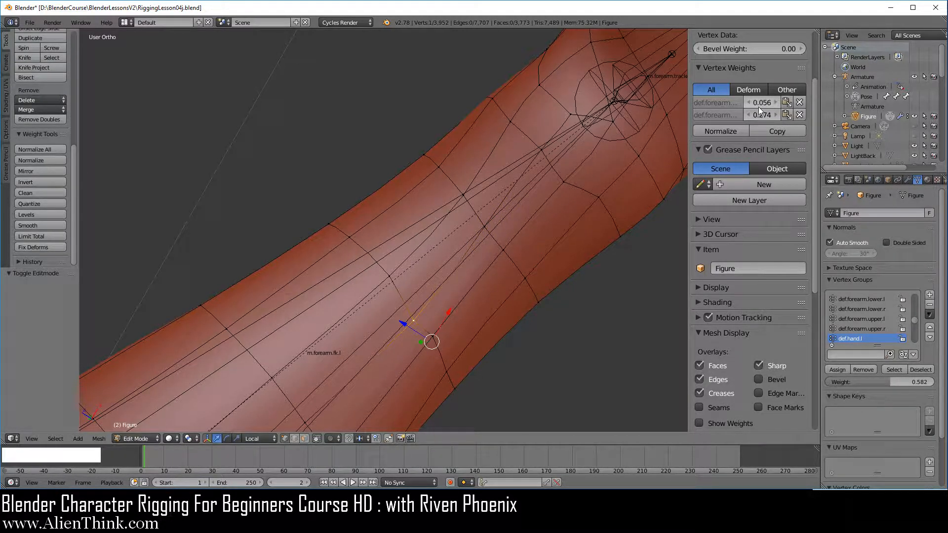
left_click_drag(762, 102, 778, 102)
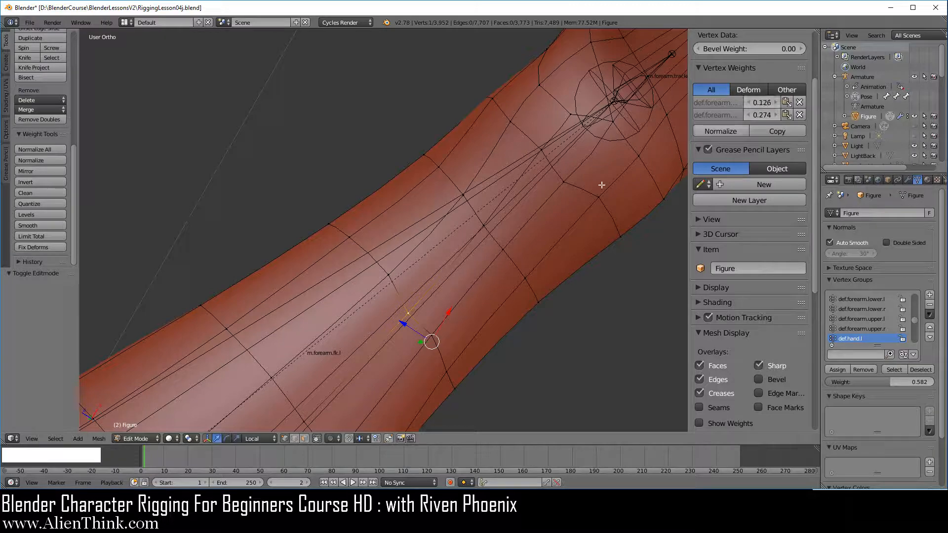
middle_click_drag(534, 293, 524, 381)
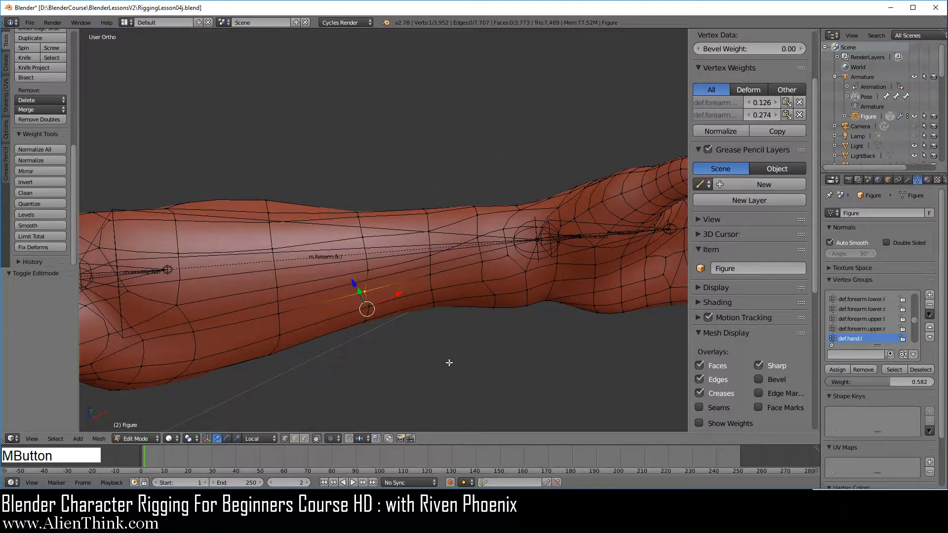
middle_click_drag(449, 363, 447, 293)
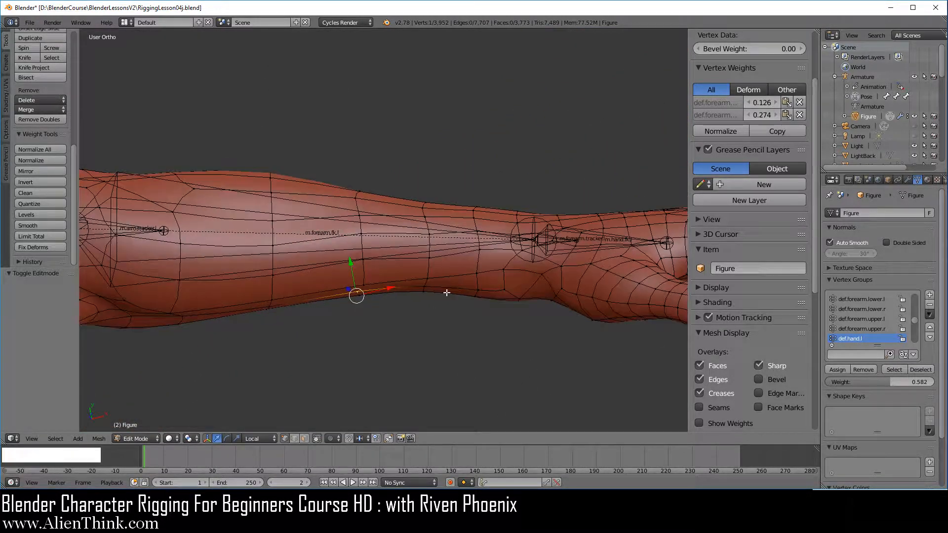
right_click(442, 260)
scroll(555, 291, "up", 3)
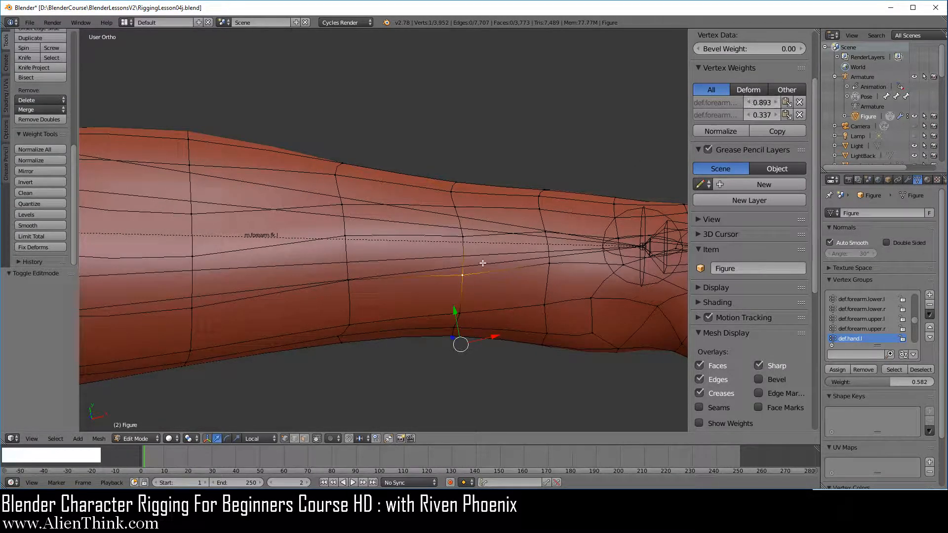
Step: In front view, clear the hand bone's rotation and turn it about -81.7 degrees around its local Y axis
key("1")
key("Tab")
right_click(560, 318)
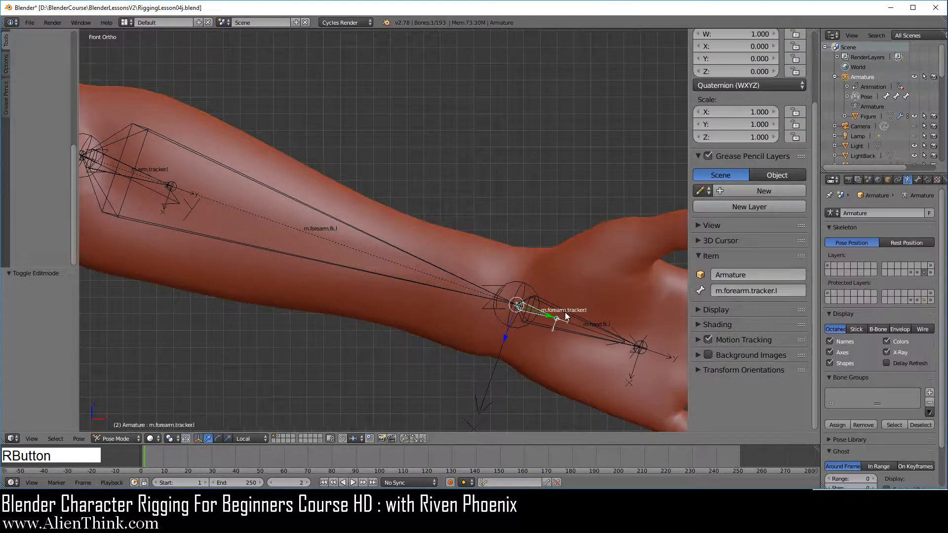
key("alt+r")
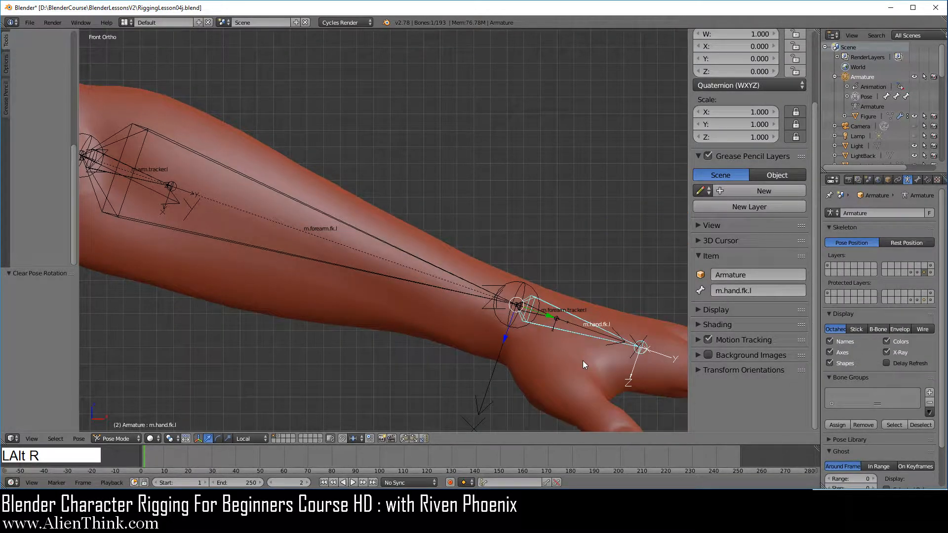
key("r")
key("y")
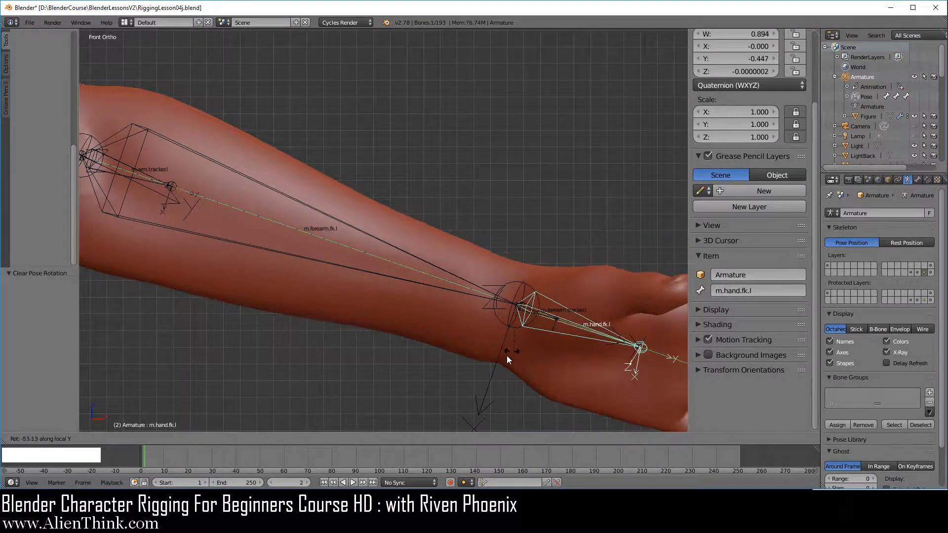
left_click(472, 377)
Step: Trackball-rotate the twisted hand bone to bend the wrist and expose the crease at the thumb base
key("r")
key("r")
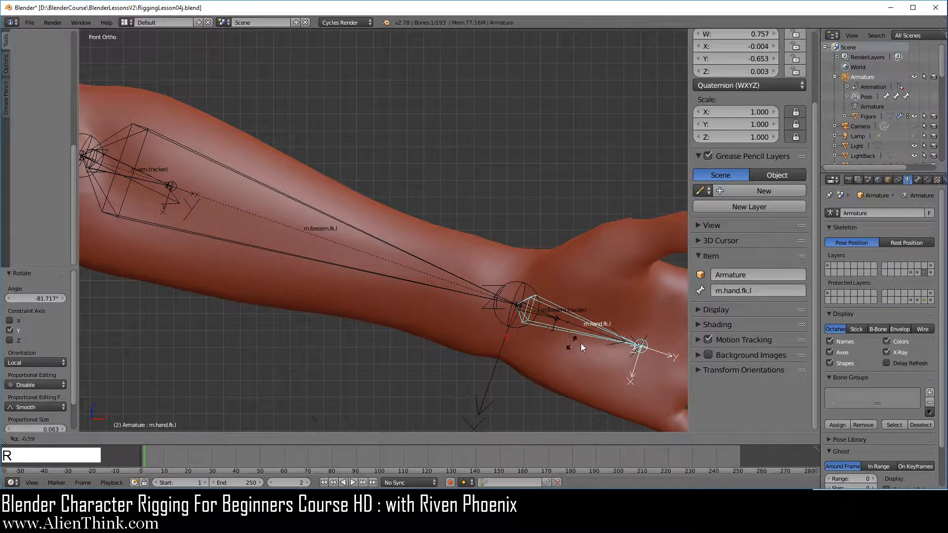
left_click(542, 328)
Step: In Edit Mode on the Figure mesh, set the thumb-side wrist crease vertex's weights to 0.415 thumb, 0.155 forearm and 0.292 def.hand.l
scroll(543, 327, "up", 4)
middle_click_drag(618, 359, 451, 277, "shift")
right_click(558, 240)
key("Tab")
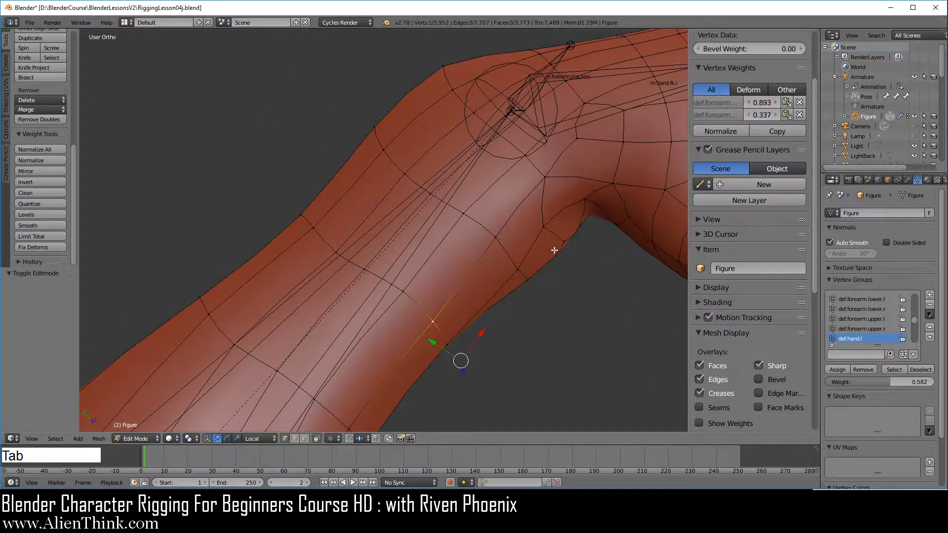
middle_click_drag(557, 250, 608, 247, "shift")
right_click(639, 181)
middle_click_drag(638, 181, 405, 254, "shift")
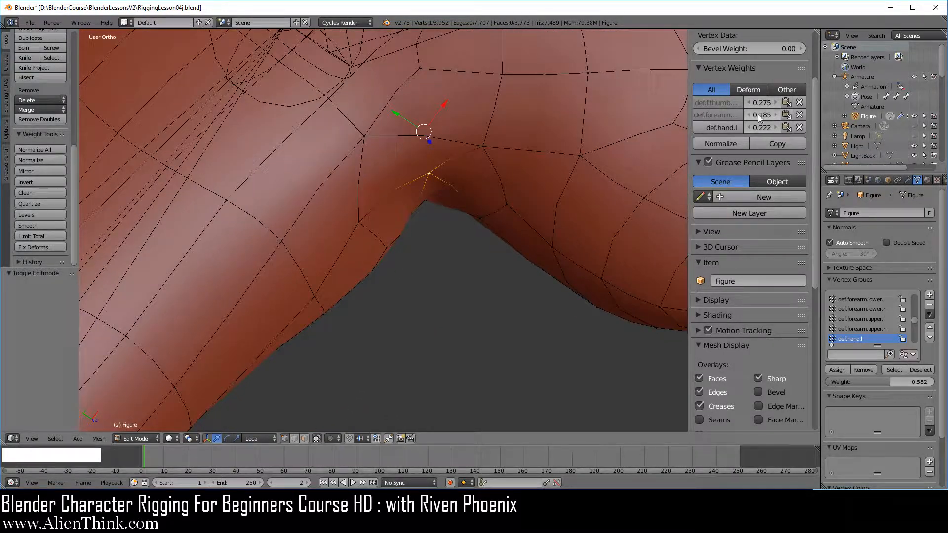
mouse_move(762, 114)
left_mouse_down()
mouse_move(778, 115)
mouse_move(765, 126)
mouse_move(774, 126)
mouse_move(765, 106)
left_mouse_up()
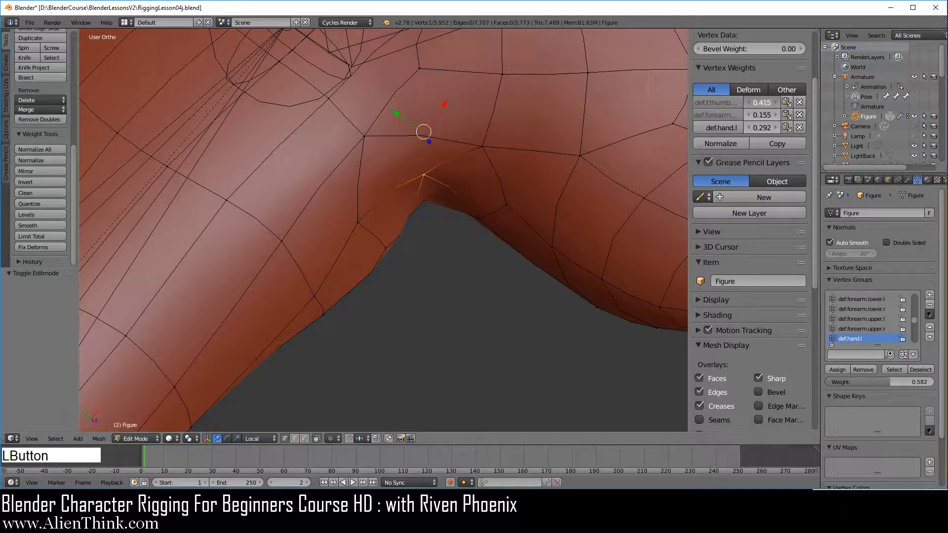
Step: On the adjacent vertex on the forearm side of the crease, set the forearm weight to 0.245 and def.hand.l to 0.032
right_click(360, 222)
middle_click_drag(361, 294, 402, 303)
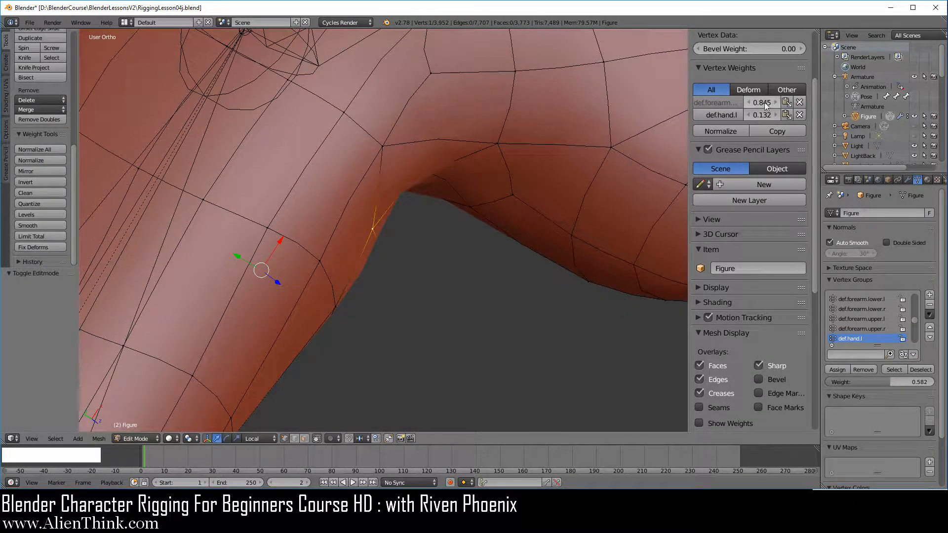
left_click_drag(765, 102, 743, 115)
middle_click_drag(529, 267, 544, 297)
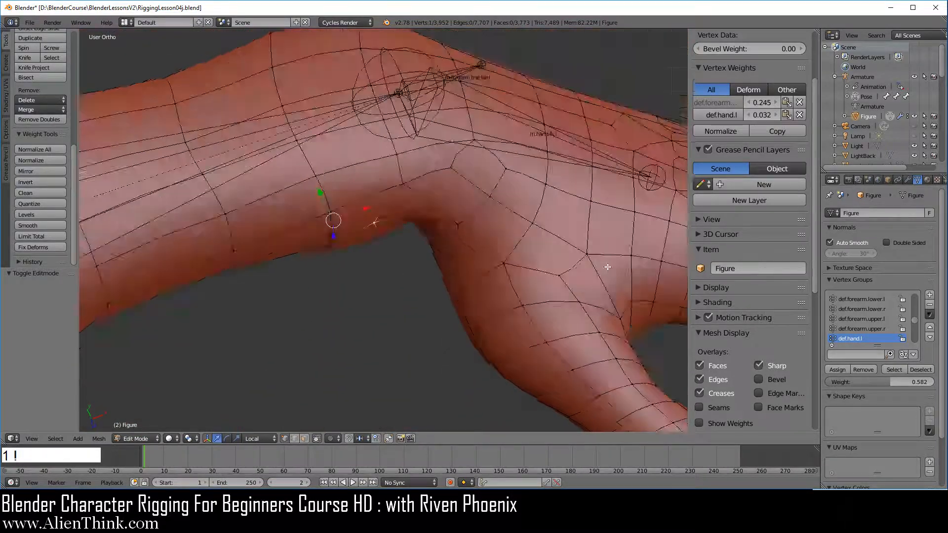
Step: Leave Edit Mode, select the hand bone m.hand.fk.l in front view and clear its rotation
key("KP_1")
key("Tab")
right_click(454, 276)
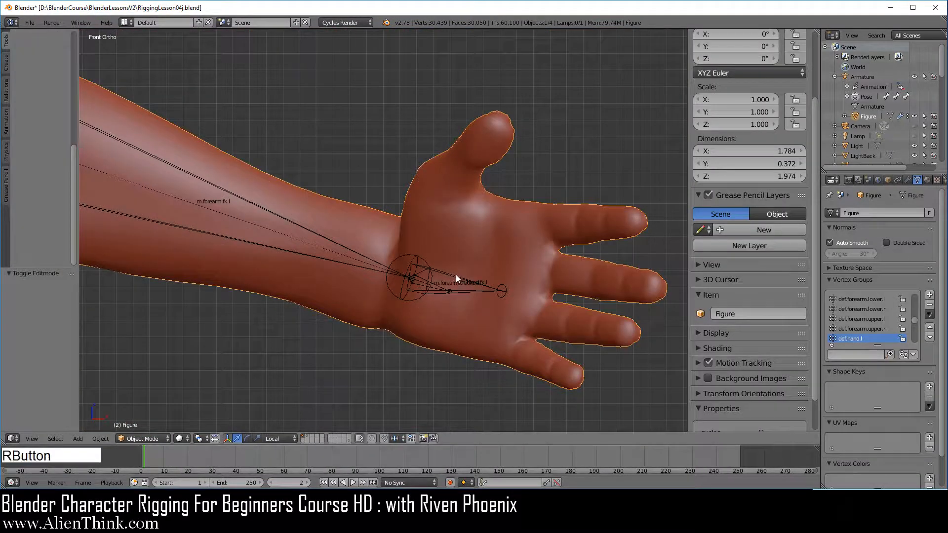
key("alt+r")
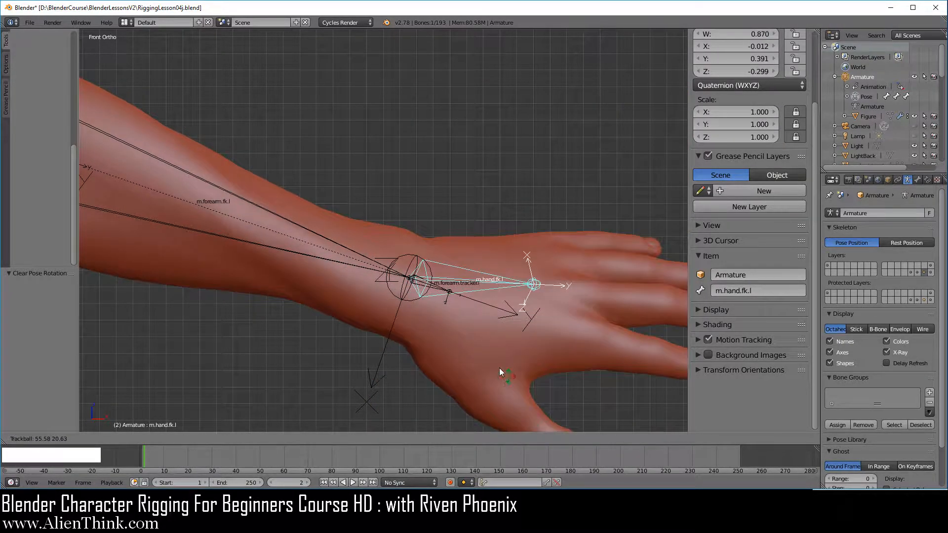
Step: Try plain and trackball rotations of the hand bone in front and top views to check the wrist deformation, cancelling each
right_click(496, 342)
key("KP_7")
key("r")
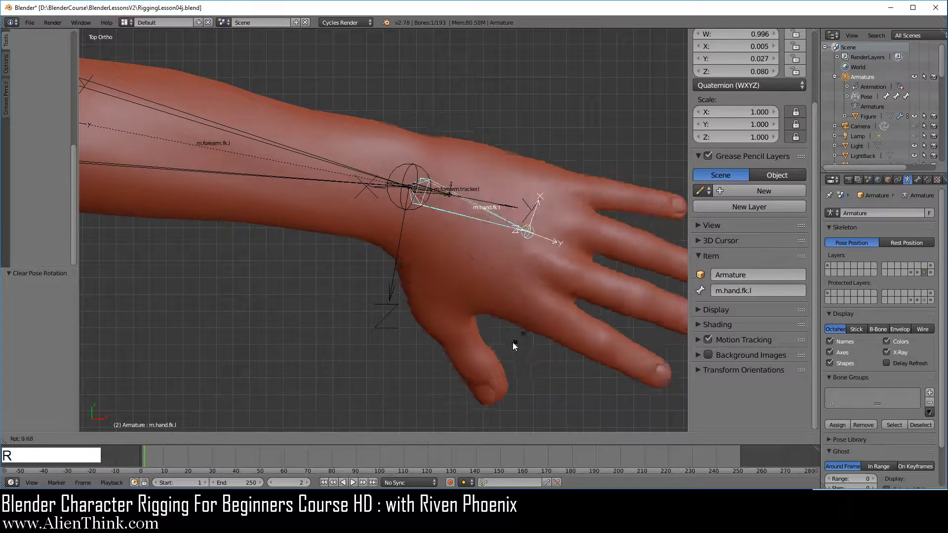
right_click(555, 249)
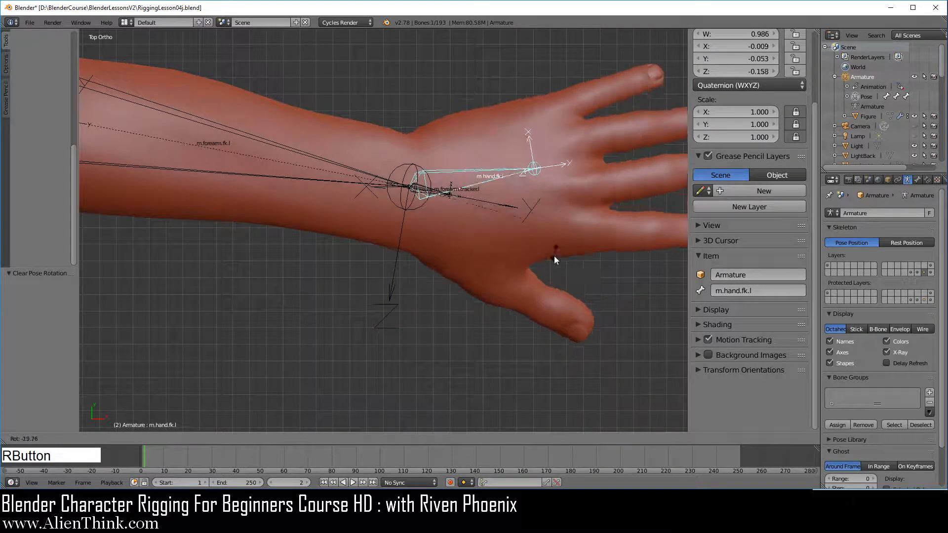
key("r")
key("r")
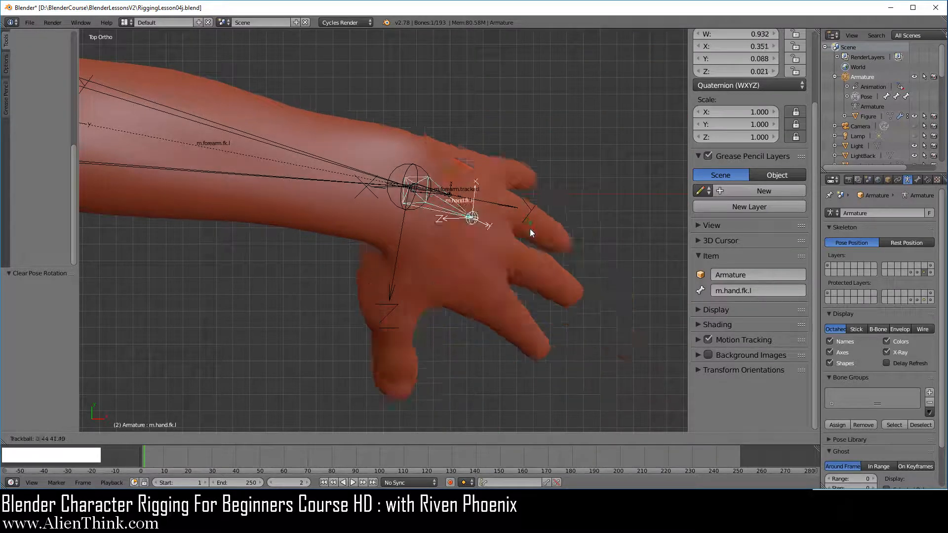
right_click(508, 251)
Step: In front view, rotate the hand bone about -84.5 degrees around its local Y axis and bend the wrist with a trackball rotation
key("KP_1")
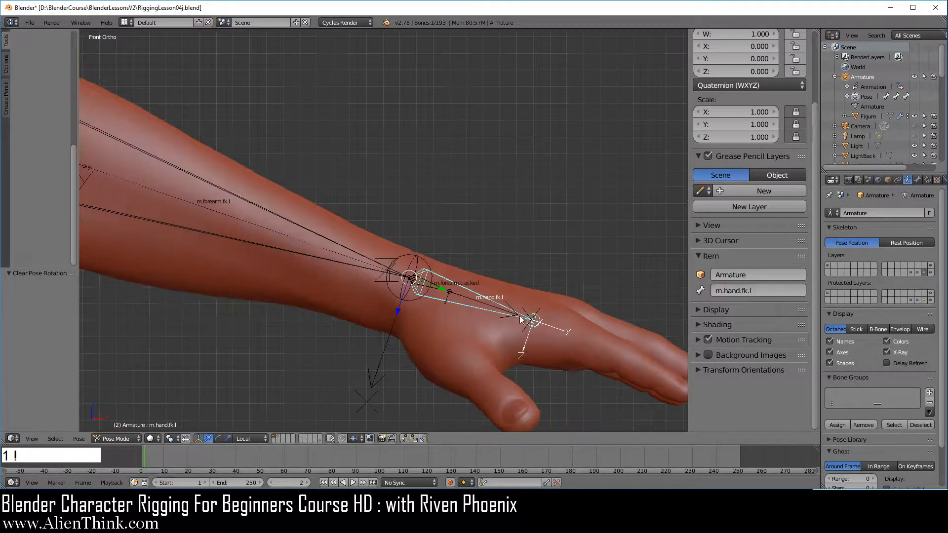
key("r")
key("y")
key("y")
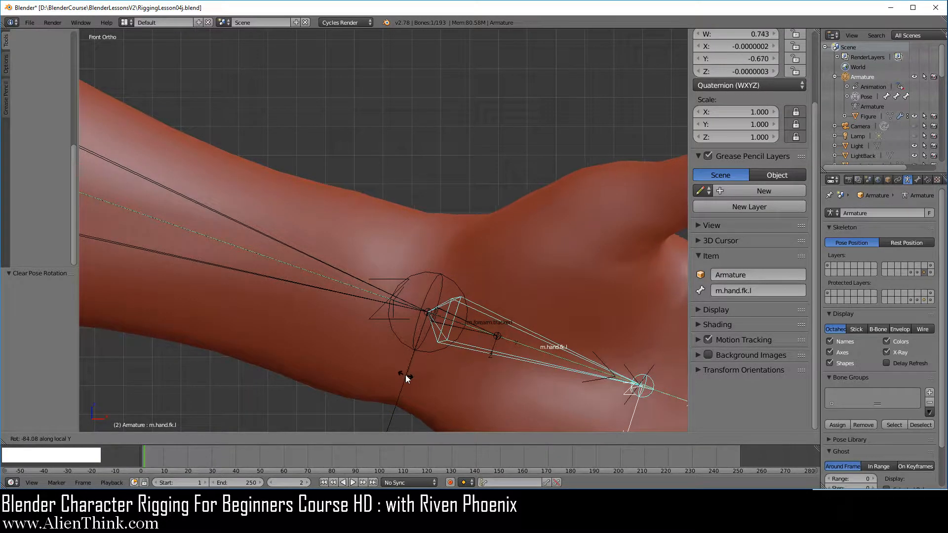
middle_click_drag(526, 342, 495, 254, "shift")
key("r")
key("r")
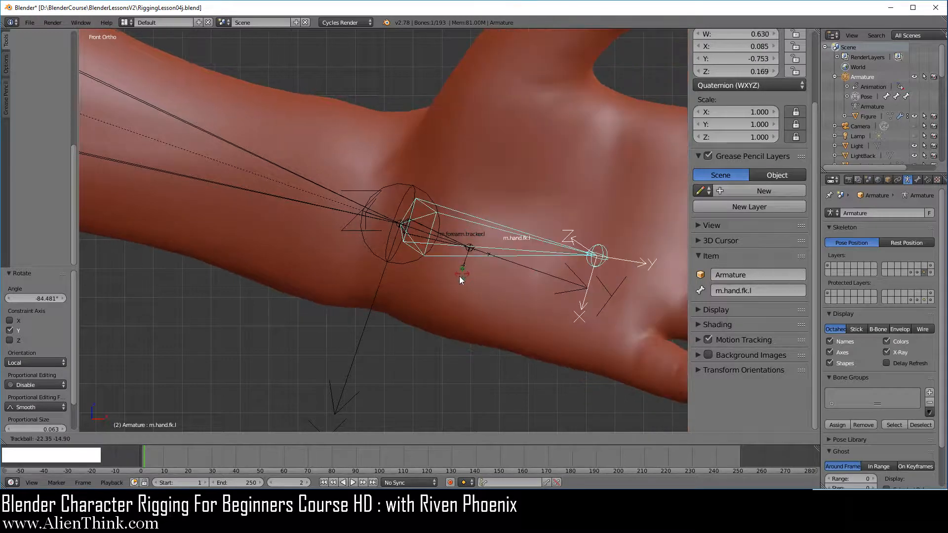
left_click(449, 276)
Step: In Edit Mode on the Figure mesh, lower the forearm weight of a thumb-influenced wrist crease vertex to 0.077
middle_click_drag(437, 262, 528, 203)
right_click(413, 167)
key("Tab")
mouse_move(466, 235)
middle_mouse_down()
mouse_move(457, 235)
mouse_move(454, 209)
mouse_move(381, 253)
mouse_move(493, 269)
mouse_move(497, 293)
mouse_move(471, 252)
middle_mouse_up()
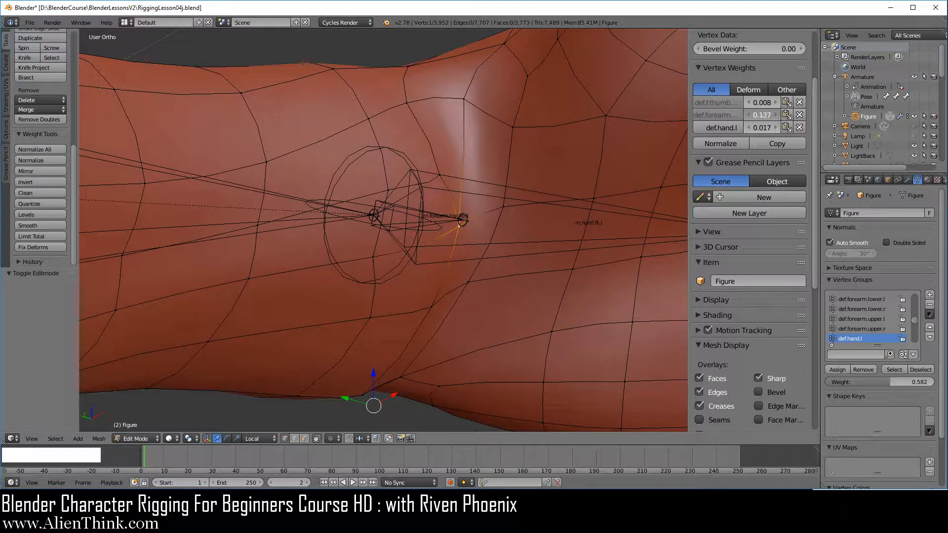
middle_click_drag(488, 186, 501, 339)
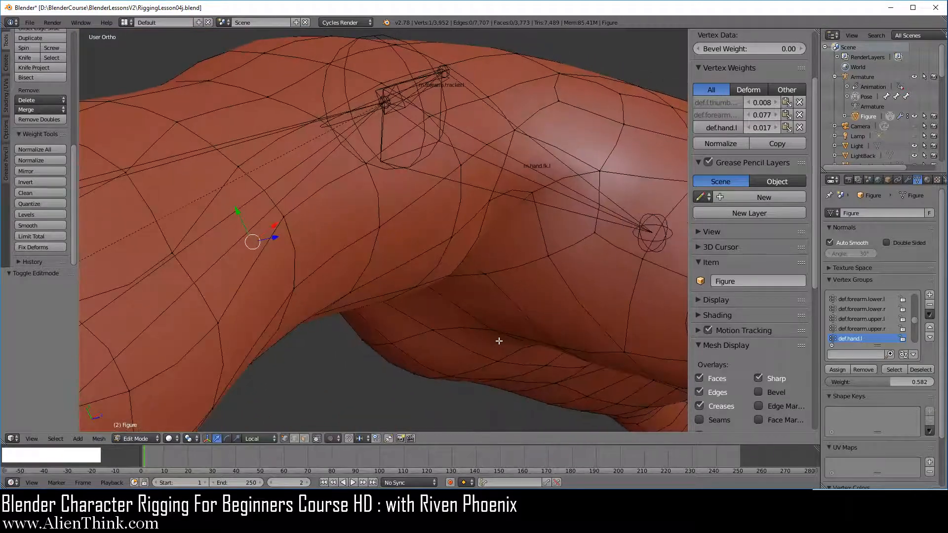
Step: Leave Edit Mode, select the hand bone m.hand.fk.l and clear its rotation, viewing it from the front
scroll(503, 341, "down", 3)
middle_click_drag(495, 277, 401, 305)
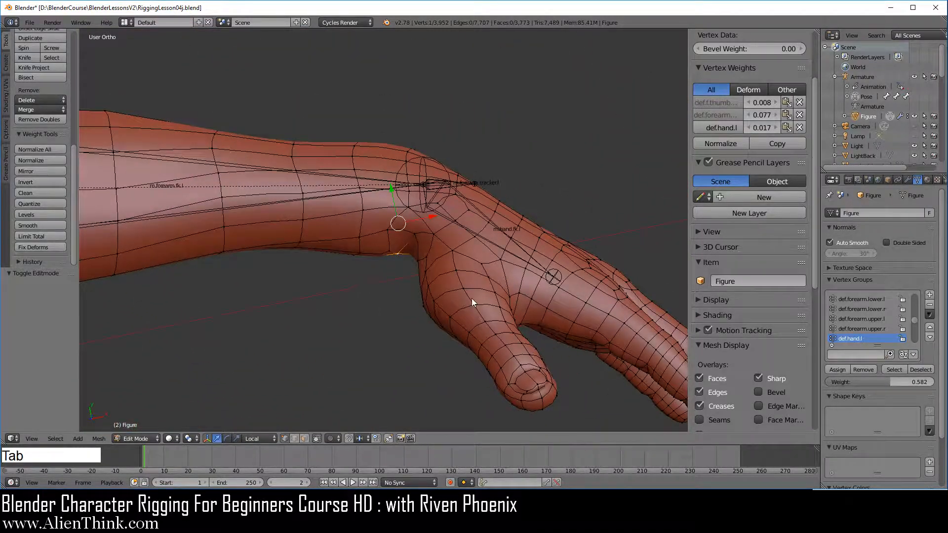
right_click(482, 241)
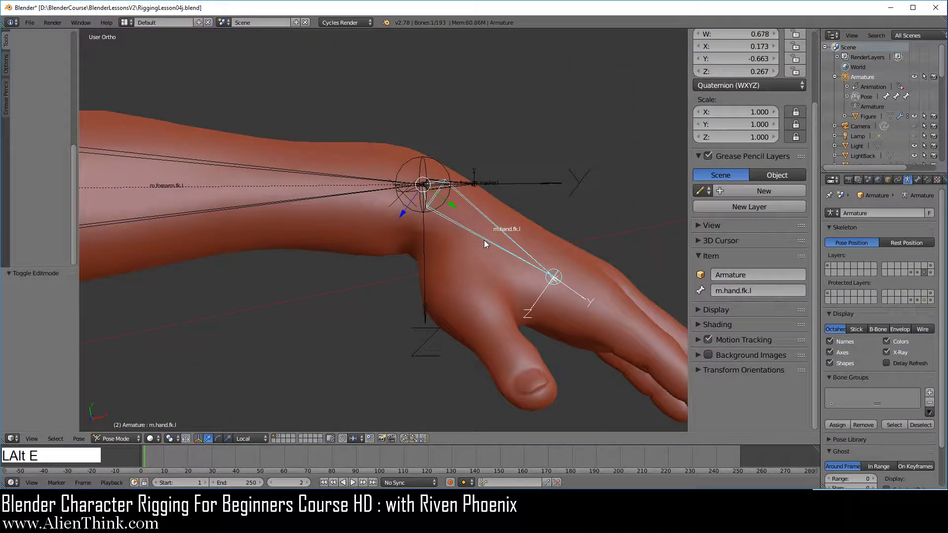
key("alt+r")
key("1")
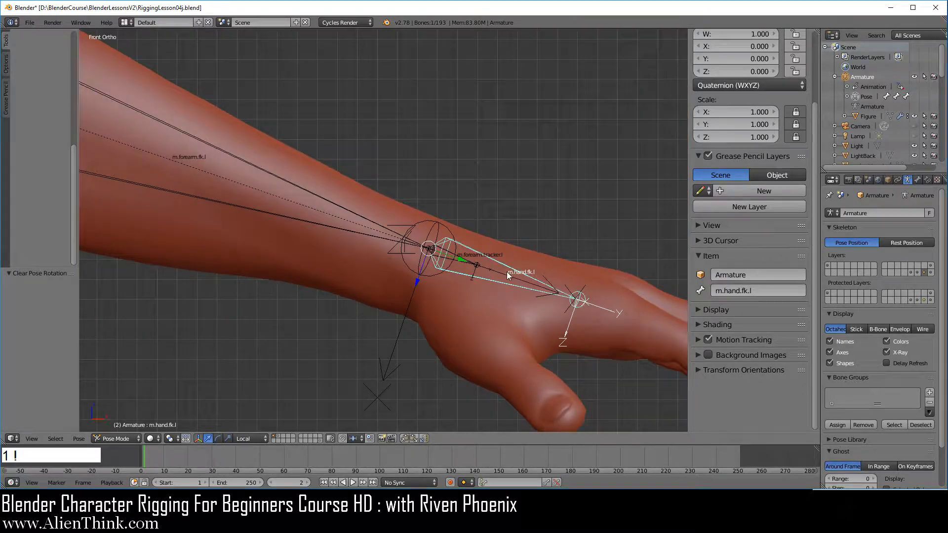
Step: Try a plain rotation of the hand bone in front view to check how the wrist bends
key("r")
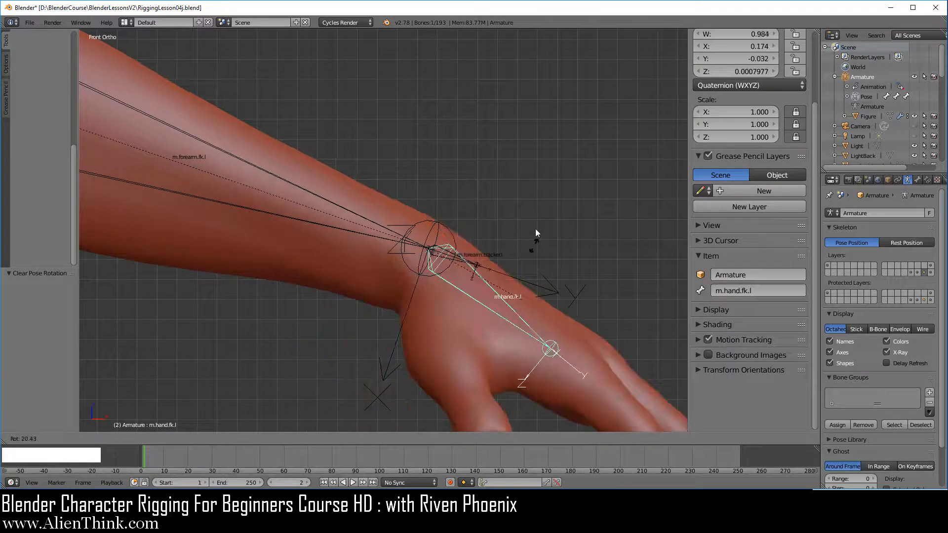
scroll(516, 145, "down", 5)
right_click(517, 260)
Step: Pose the hand bone with a trackball rotation of about 36.1 and 88.2 degrees, followed by plain rotations of about 35.8 and 5.5 degrees
middle_click_drag(517, 260, 406, 280)
scroll(502, 275, "up", 5)
key("r")
key("r")
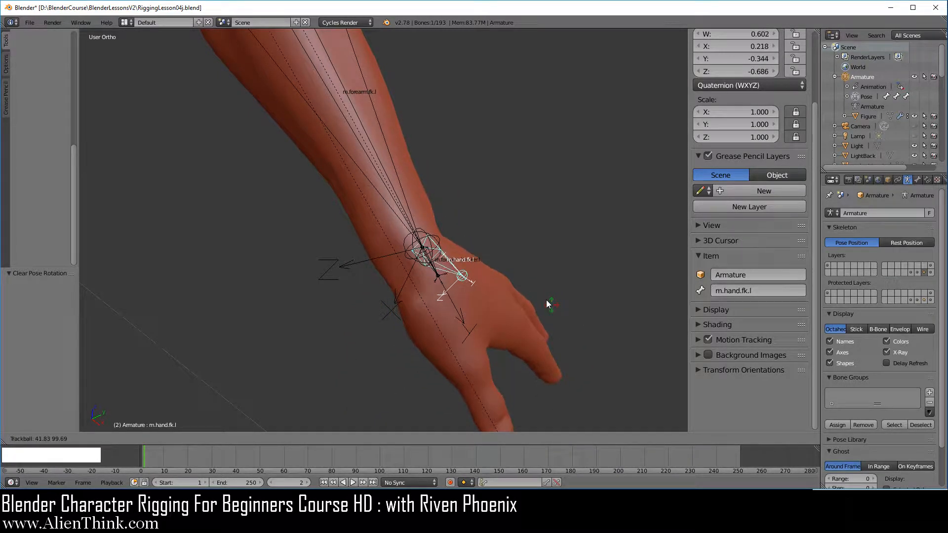
left_click(545, 301)
middle_click_drag(546, 300, 366, 313)
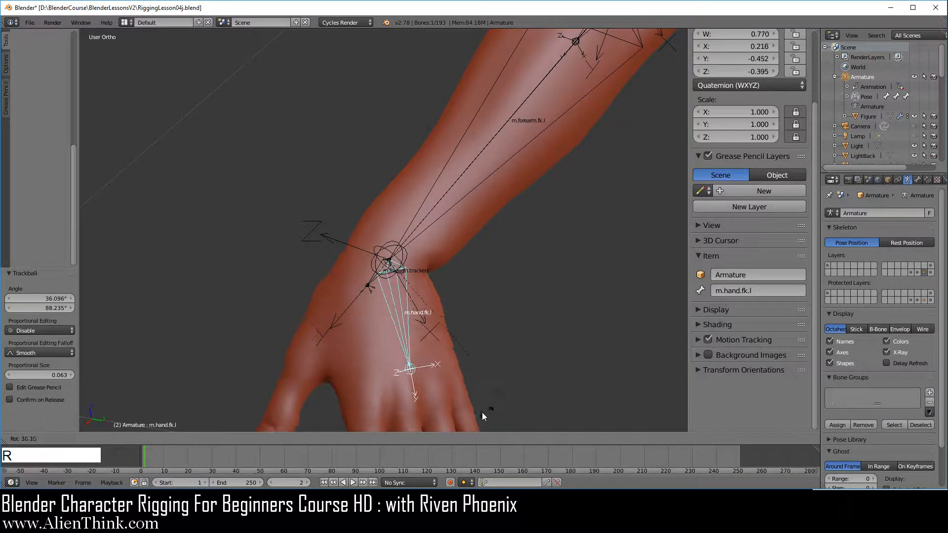
left_click(485, 402)
middle_click_drag(485, 402, 413, 317)
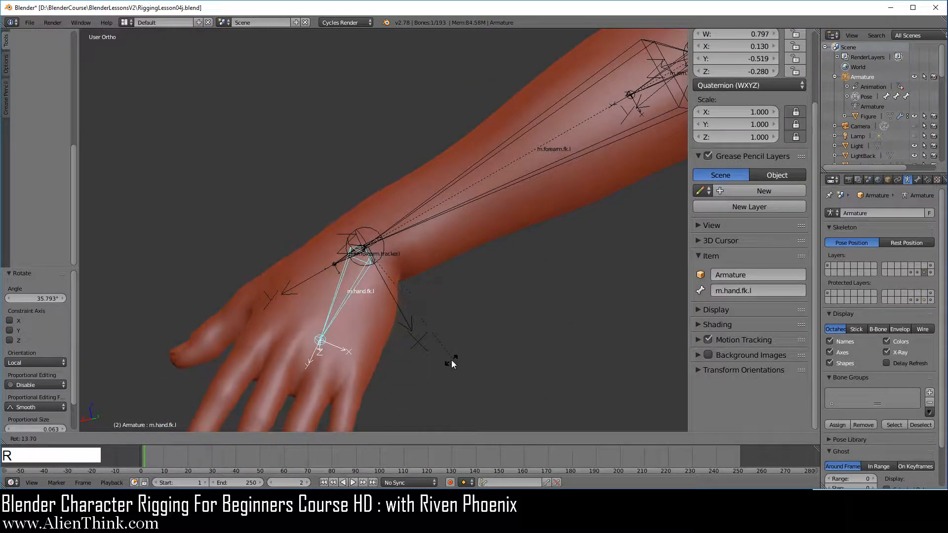
left_click(481, 359)
middle_click_drag(481, 359, 371, 278)
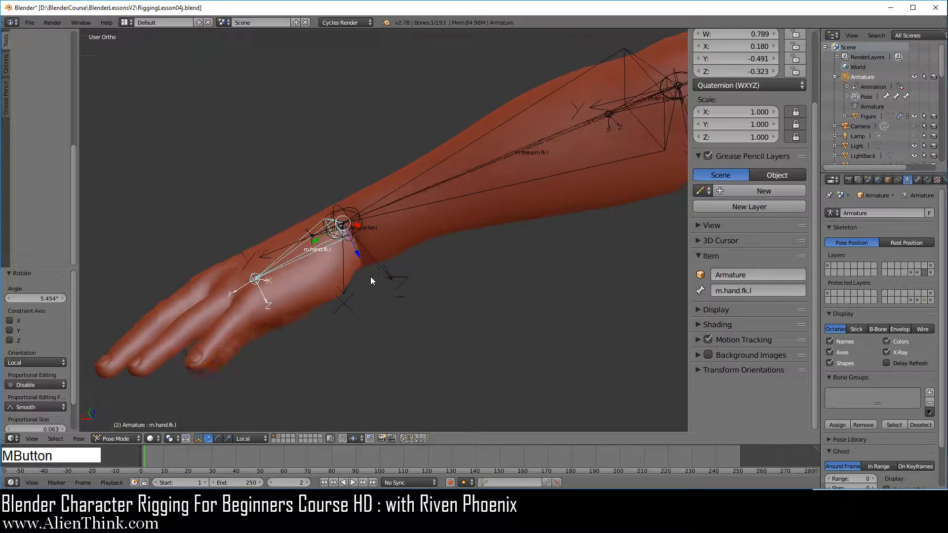
Step: Examine the Figure mesh around the bent wrist crease in Edit Mode from several angles
scroll(440, 302, "up", 5)
middle_click_drag(440, 305, 421, 251)
key("Tab")
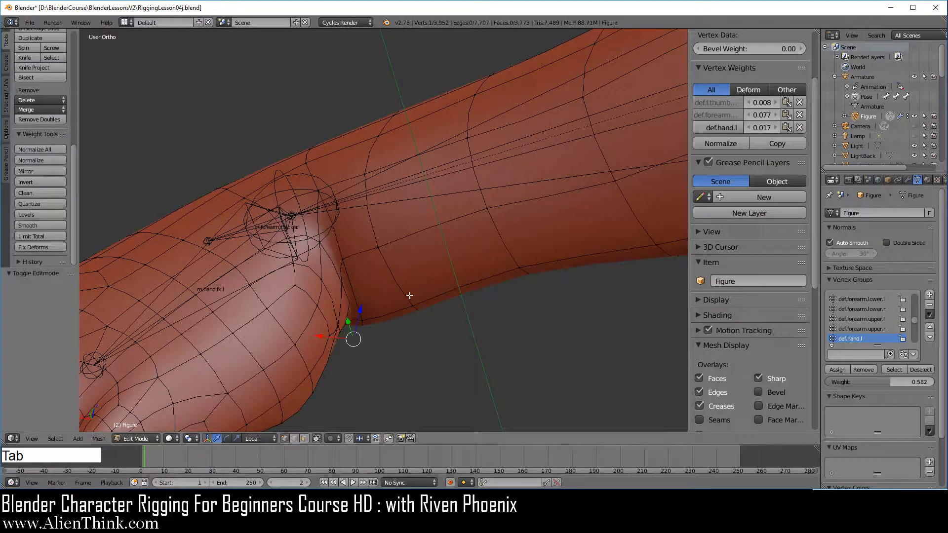
middle_click_drag(408, 297, 404, 327, "shift")
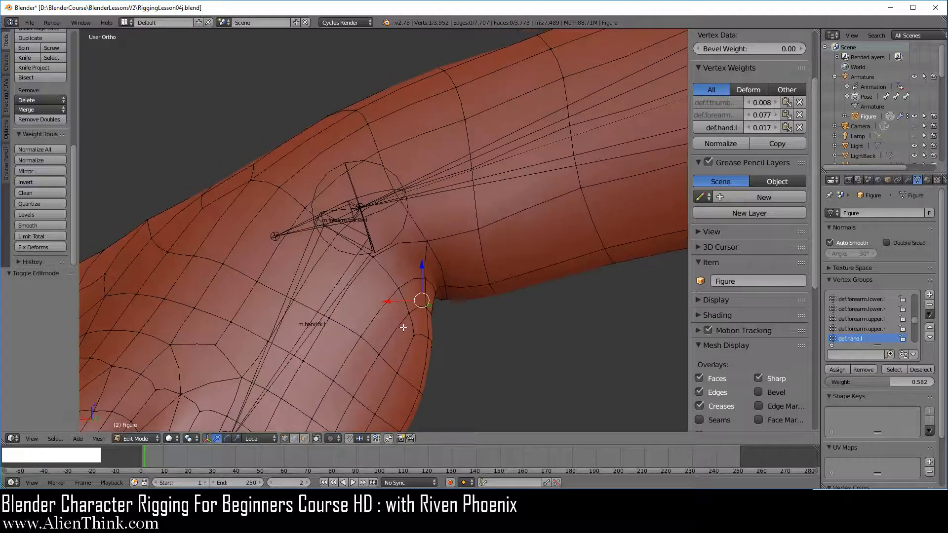
middle_click_drag(491, 332, 491, 277)
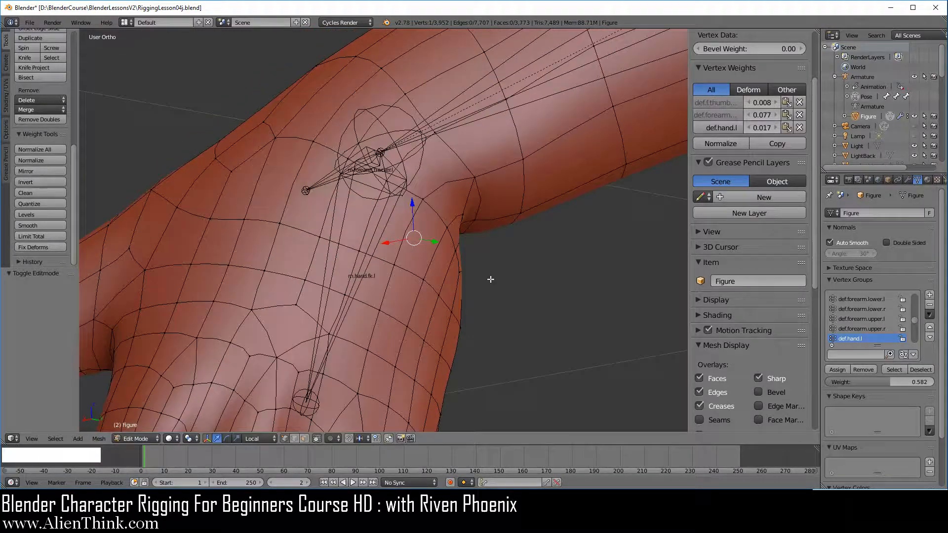
Step: Return to Pose Mode with the hand bone m.hand.fk.l selected and clear its rotation
key("Tab")
scroll(496, 284, "down", 3)
right_click(383, 233)
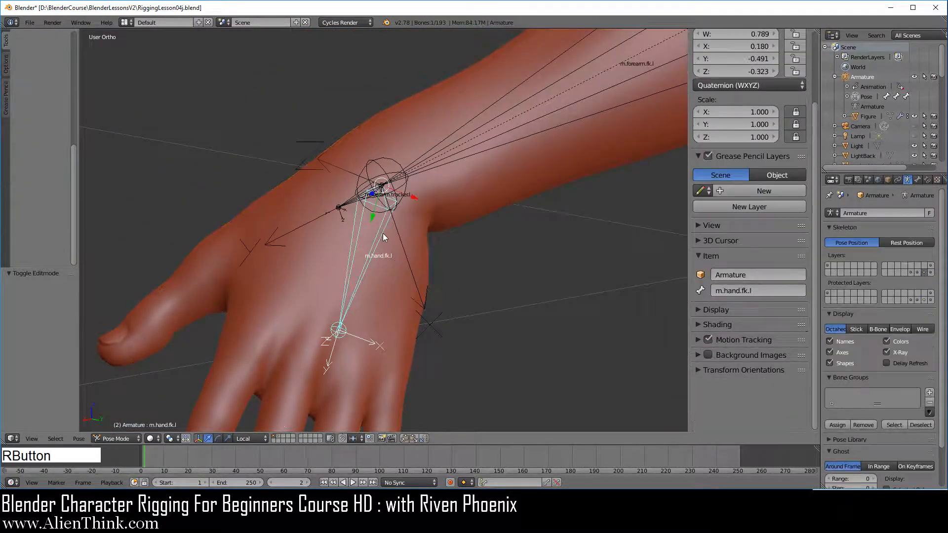
key("alt+r")
Step: Try a trackball rotation of the hand bone from an angled view to check the wrist deformation
middle_click_drag(496, 318, 442, 351)
key("r")
key("r")
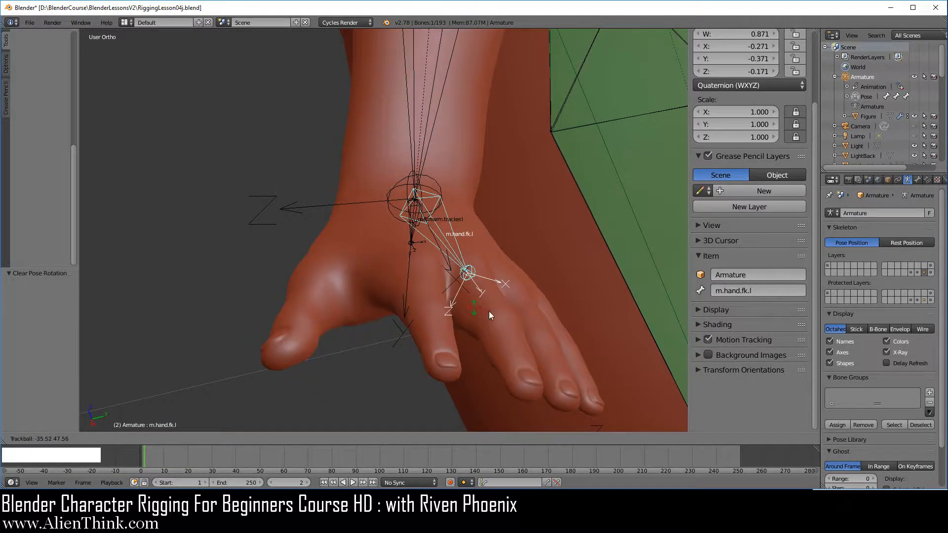
key("Escape")
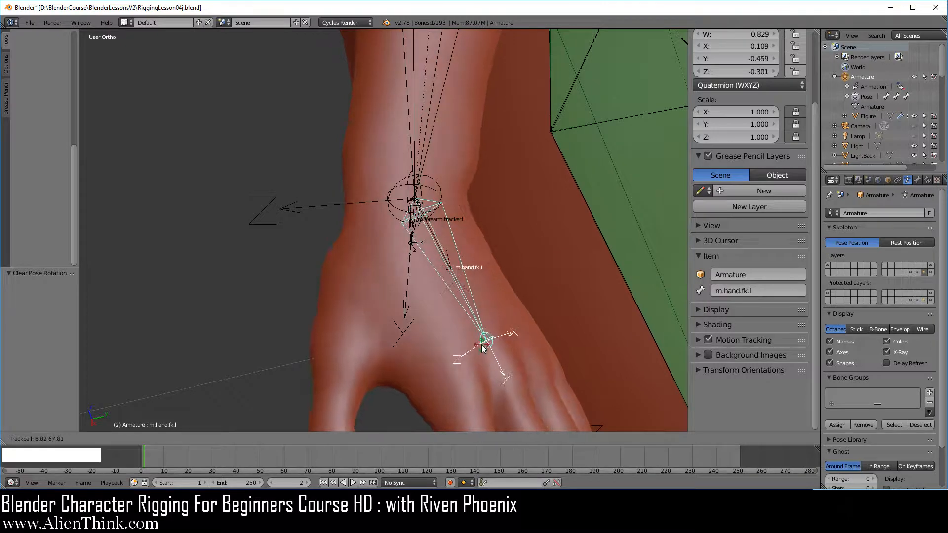
Step: In front view, bend the forearm bone m.forearm.fk.l with a trackball rotation of about -21.8 and -69.9 degrees
key("KP_1")
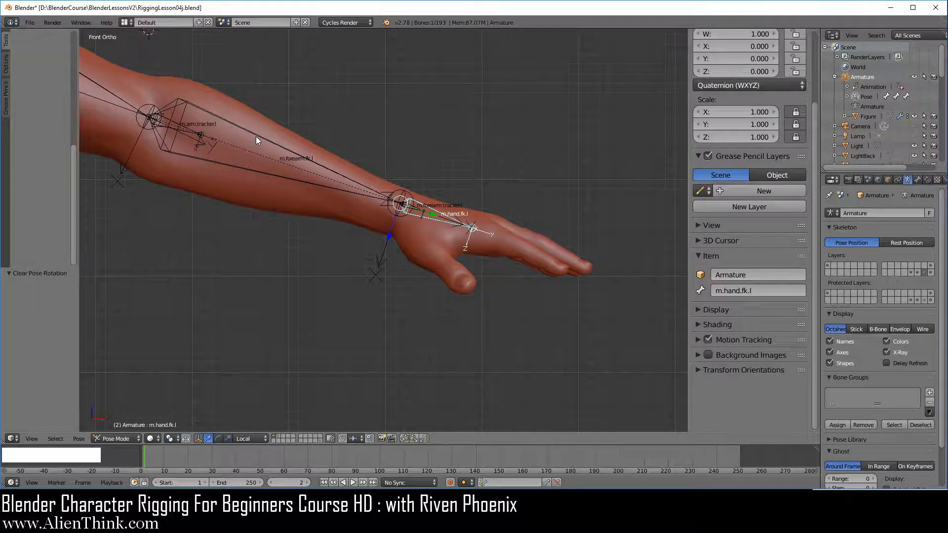
right_click_drag(256, 136, 437, 264)
right_click(447, 274)
key("r")
key("r")
key("r")
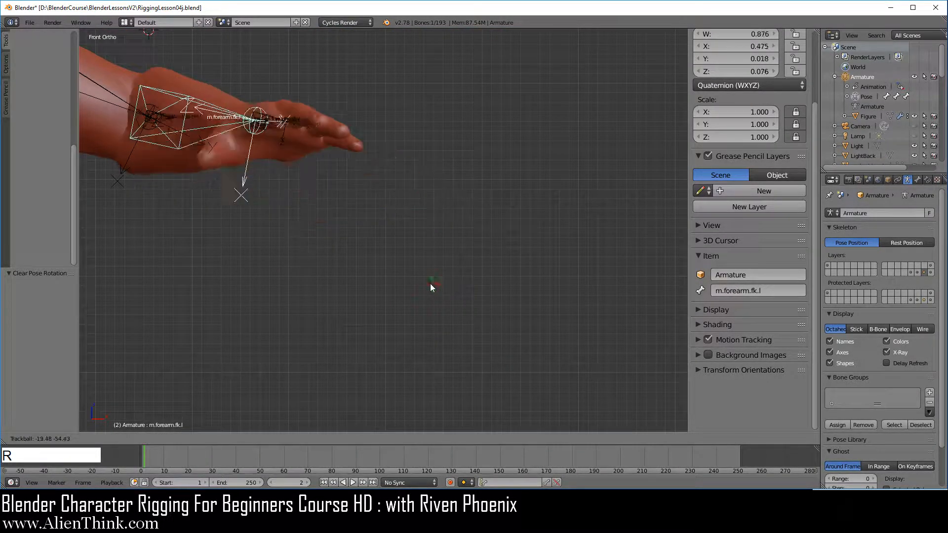
left_click(422, 284)
Step: Pose the hand bone on the bent arm with trackball rotations and inspect the wrist from several angles
middle_click_drag(377, 246, 572, 304, "shift")
middle_click_drag(553, 286, 455, 283)
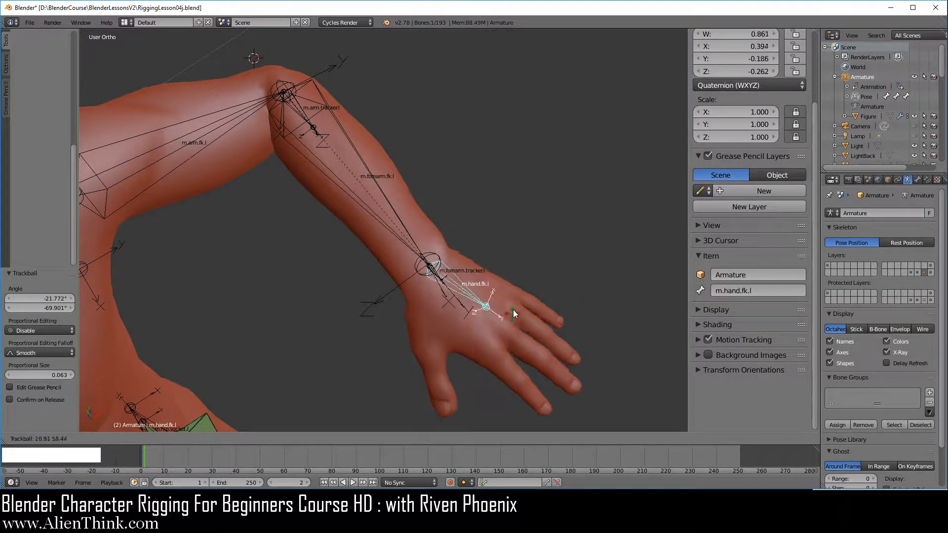
middle_click_drag(462, 278, 390, 216)
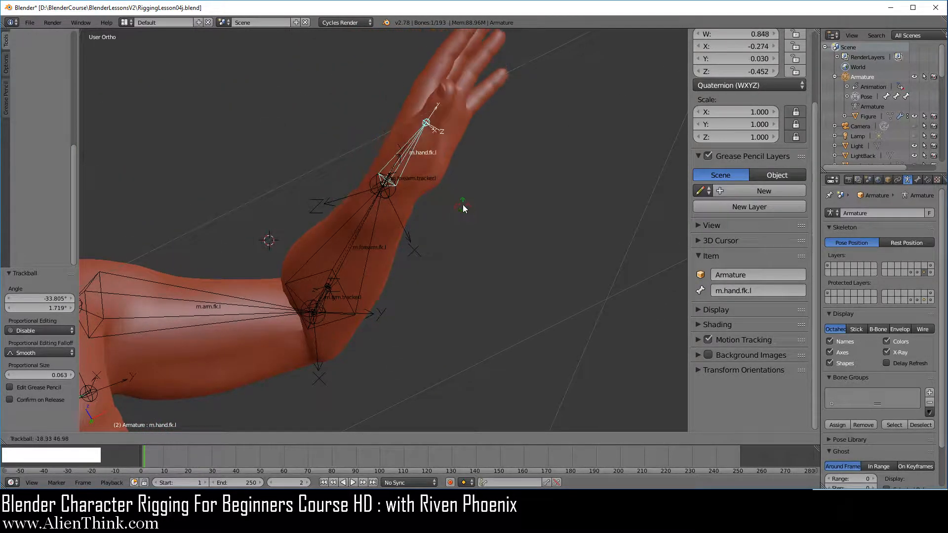
left_click(384, 207)
middle_click_drag(384, 209, 482, 333)
scroll(559, 330, "up", 4)
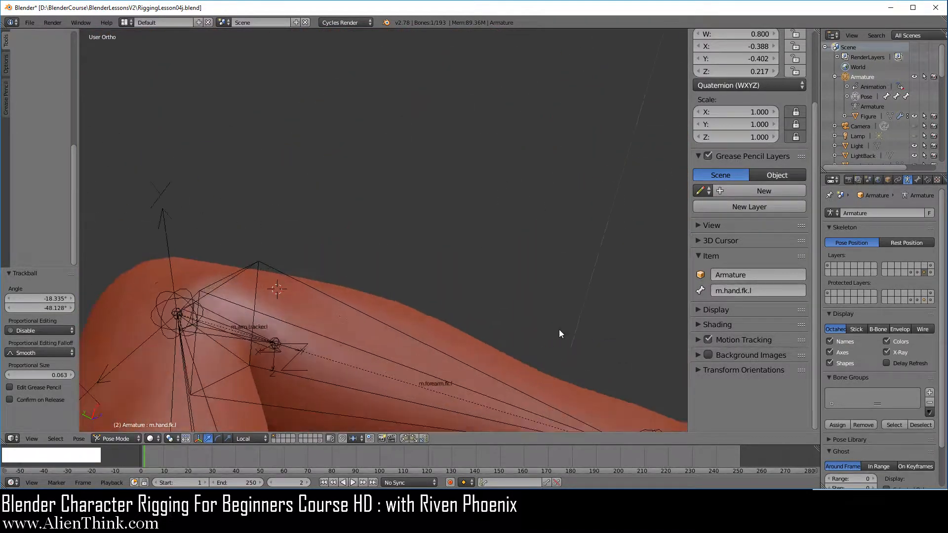
middle_click_drag(559, 329, 370, 131, "shift")
middle_click_drag(430, 232, 522, 274)
Step: Clear the rotations of the hand bone and all other armature bones, and deselect everything in front view
key("alt+r")
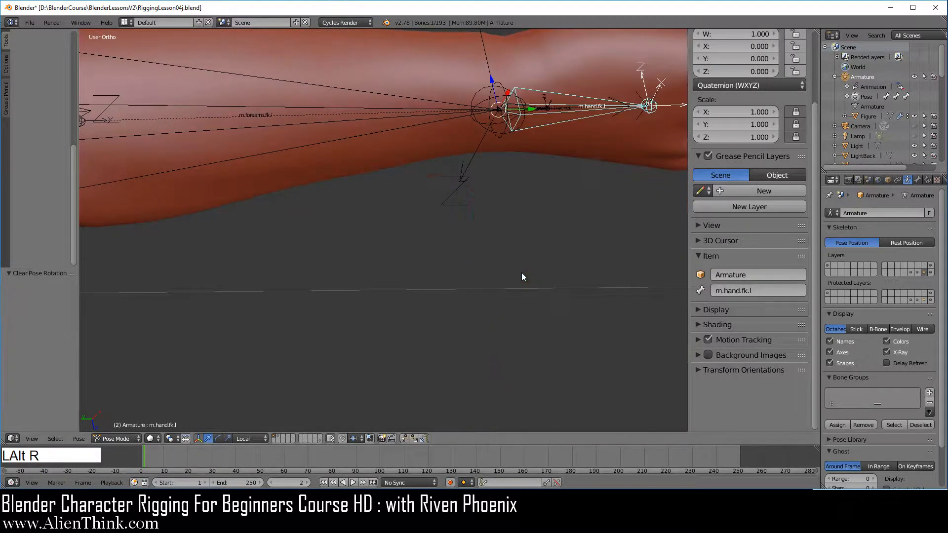
key("a")
key("a")
key("alt+r")
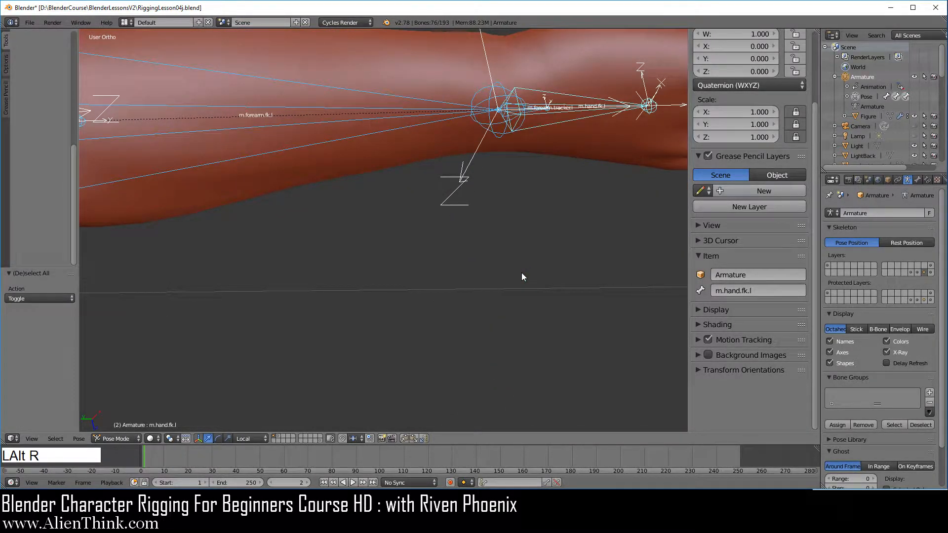
key("KP_1")
key("a")
Step: Select the hand bone m.hand.fk.l and try plain and trackball rotations in front view to check the wrist
middle_click_drag(520, 287, 445, 237, "shift")
scroll(446, 236, "up", 3)
right_click(493, 188)
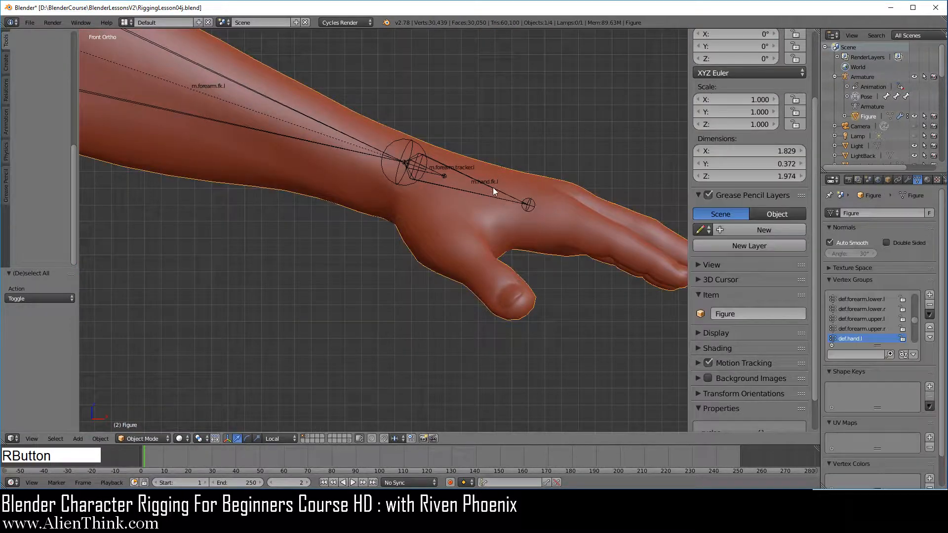
right_click(475, 176)
key("r")
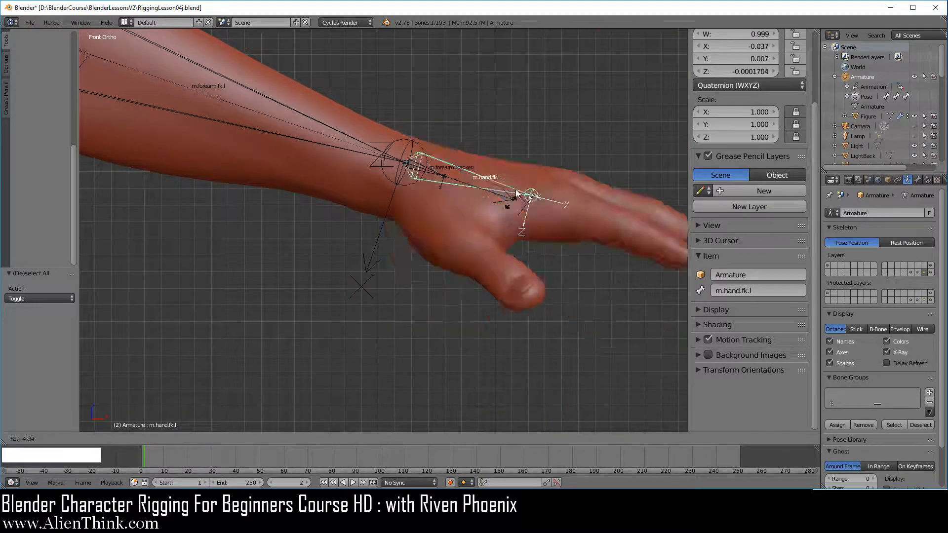
right_click(479, 230)
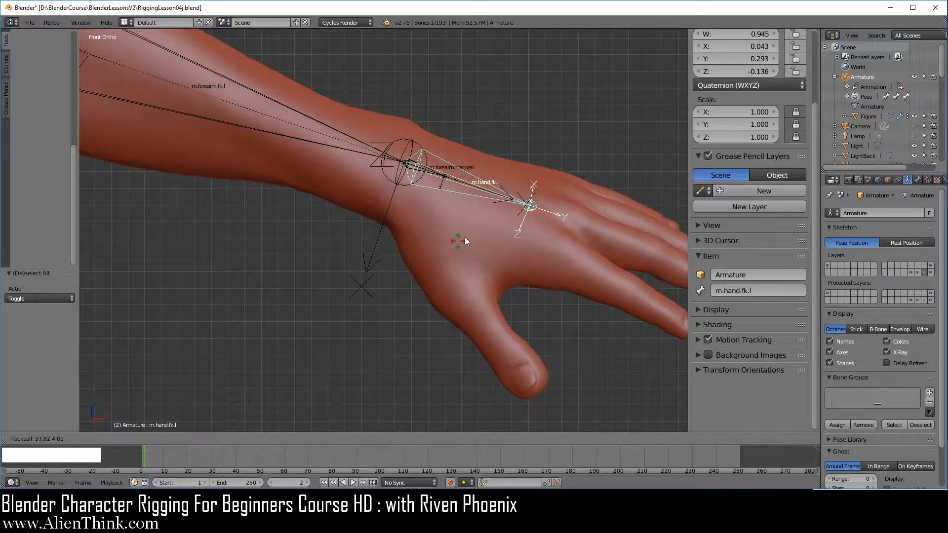
right_click(472, 176)
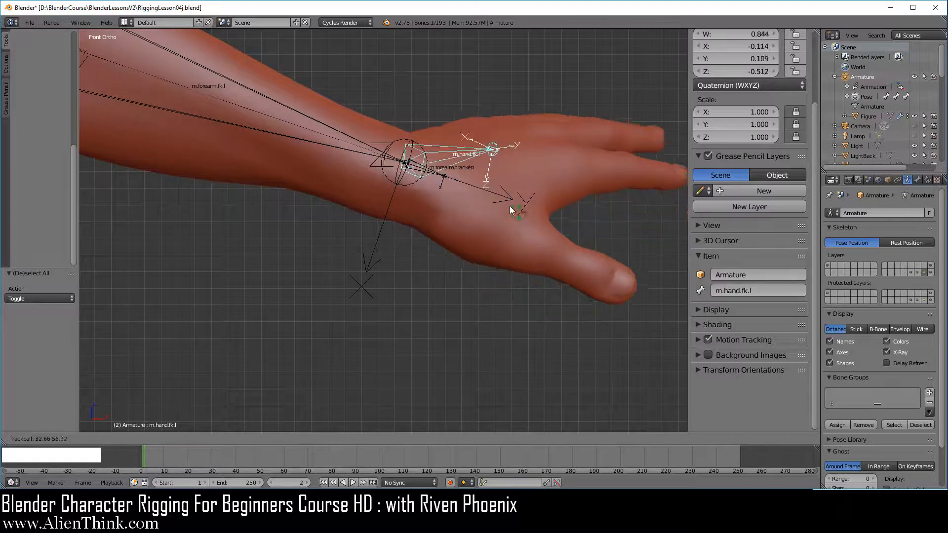
right_click(510, 207)
Step: Try a plain and a trackball rotation of the hand bone in top view to check sideways wrist bending
middle_click_drag(449, 153, 401, 266)
key("KP_7")
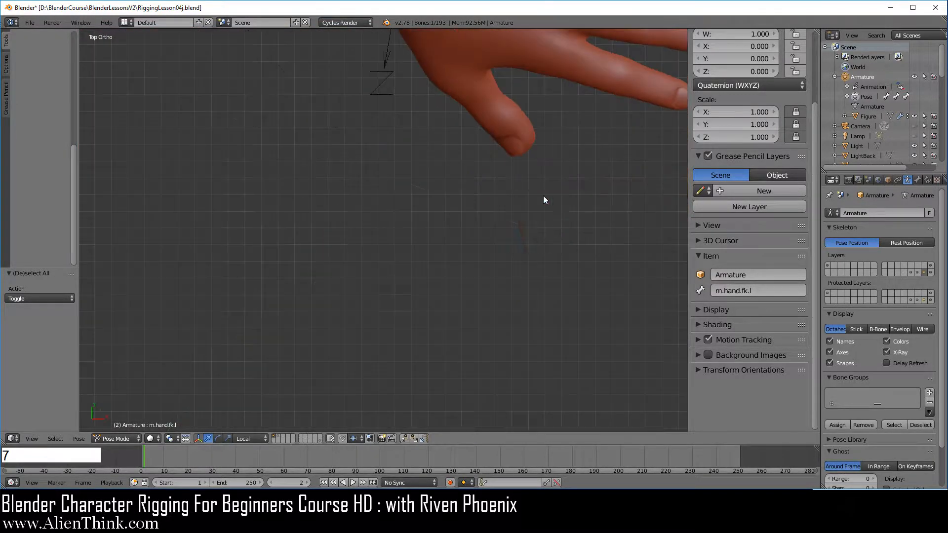
middle_click_drag(544, 200, 514, 312, "shift")
key("r")
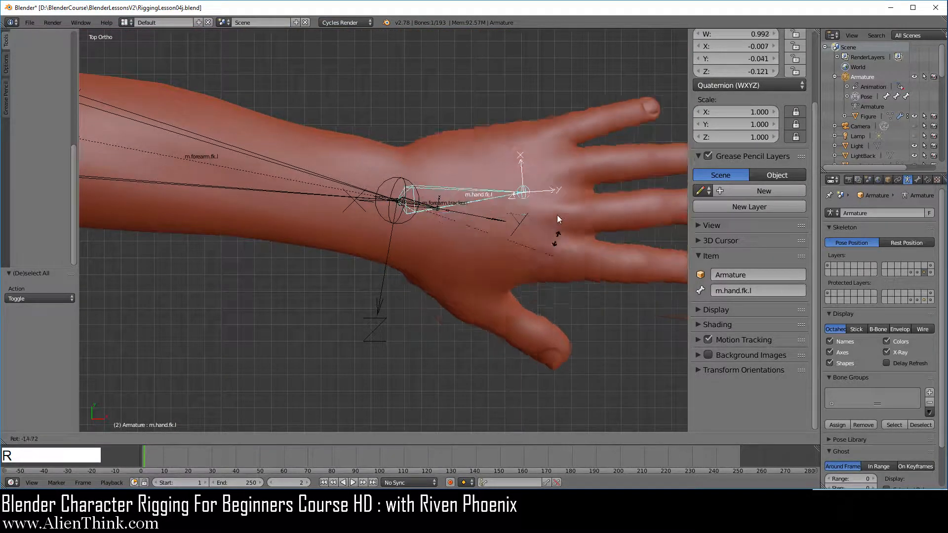
right_click(470, 202)
key("r")
key("r")
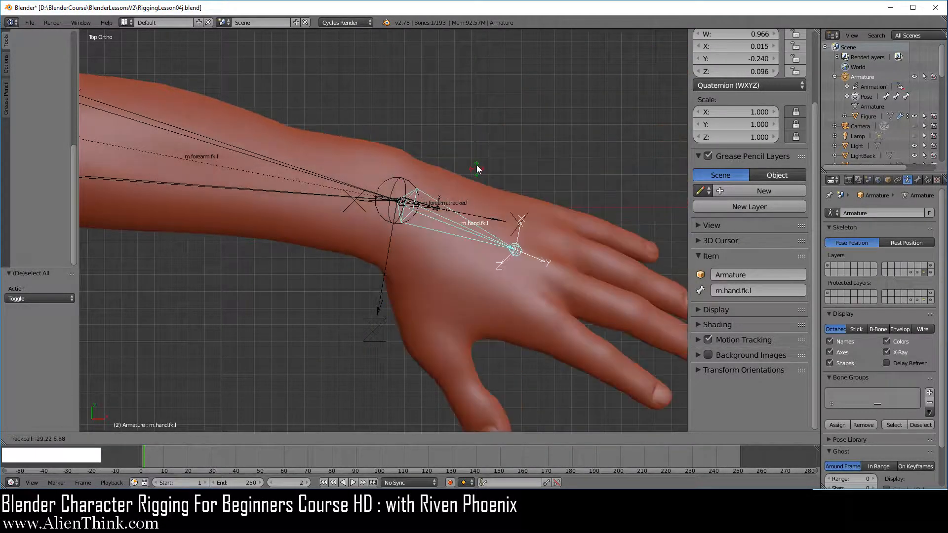
right_click(464, 241)
Step: In front view, rotate the hand bone about -85 degrees around its local Y axis
key("1")
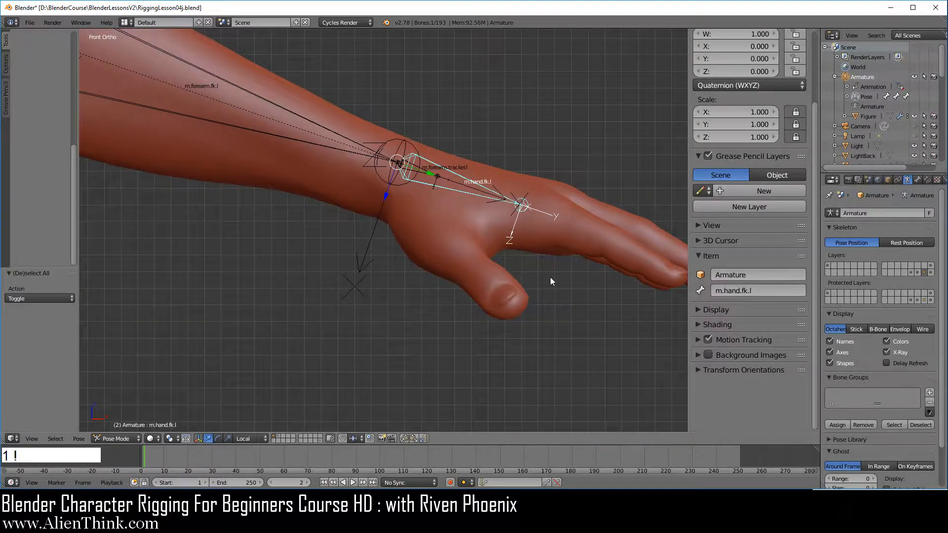
key("r")
key("y")
key("y")
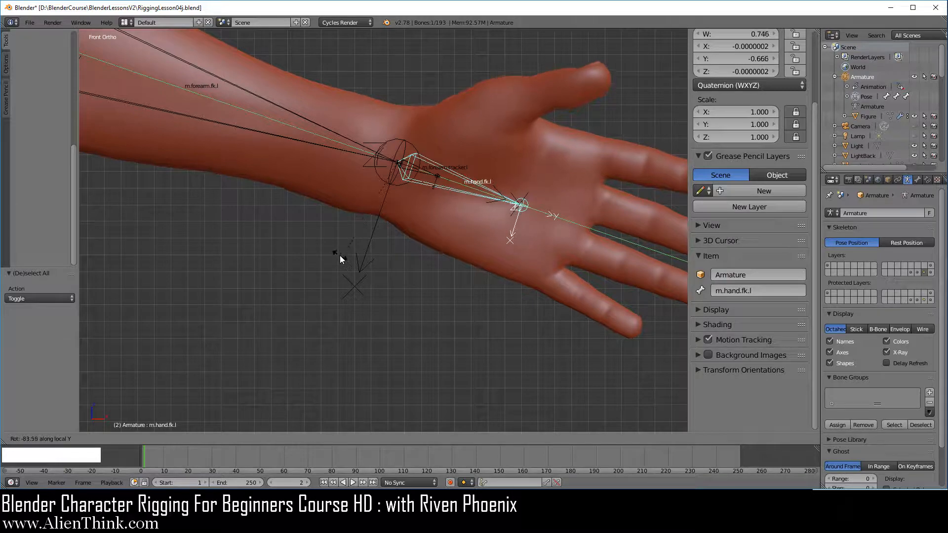
left_click(342, 257)
Step: Examine the twisted wrist on the Figure mesh in Edit Mode and reselect the hand bone in Pose Mode
scroll(420, 278, "up", 2)
middle_click_drag(420, 277, 460, 290, "shift")
right_click(471, 267)
key("Tab")
middle_click_drag(374, 295, 488, 259)
key("Tab")
right_click(488, 260)
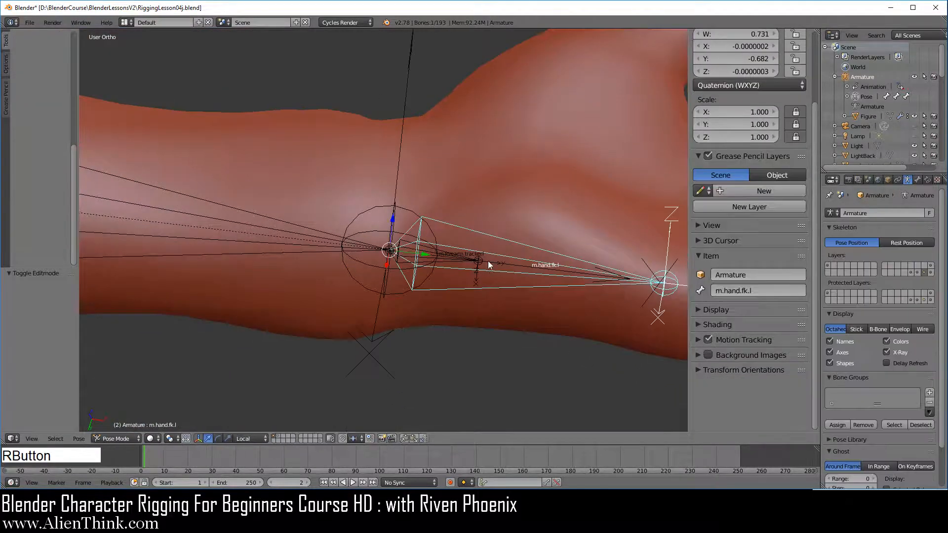
Step: Try a trackball rotation of the twisted hand bone to check the wrist deformation
key("r")
key("r")
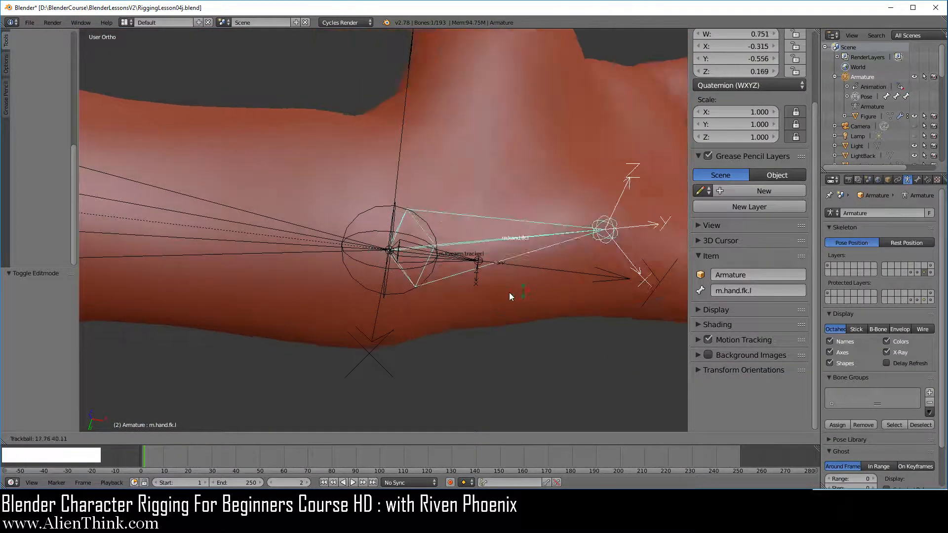
right_click(491, 261)
Step: Bend the twisted hand bone down at the wrist with a plain rotation of about 51.6 degrees
middle_click_drag(490, 261, 362, 222)
key("r")
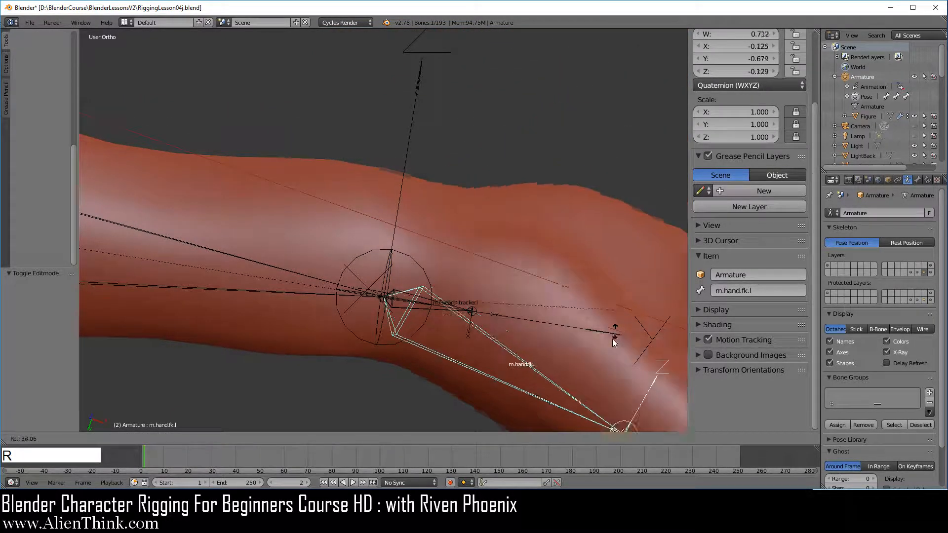
left_click(505, 353)
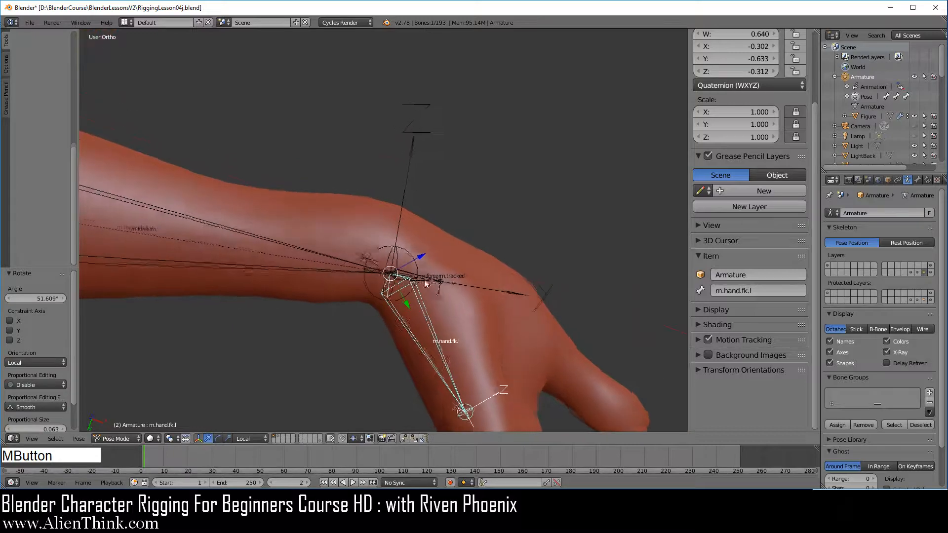
Step: Inspect the bent, twisted wrist on the Figure mesh in Edit Mode and select a palm vertex near the thumb base
middle_click_drag(425, 280, 463, 255)
right_click(465, 259)
key("Tab")
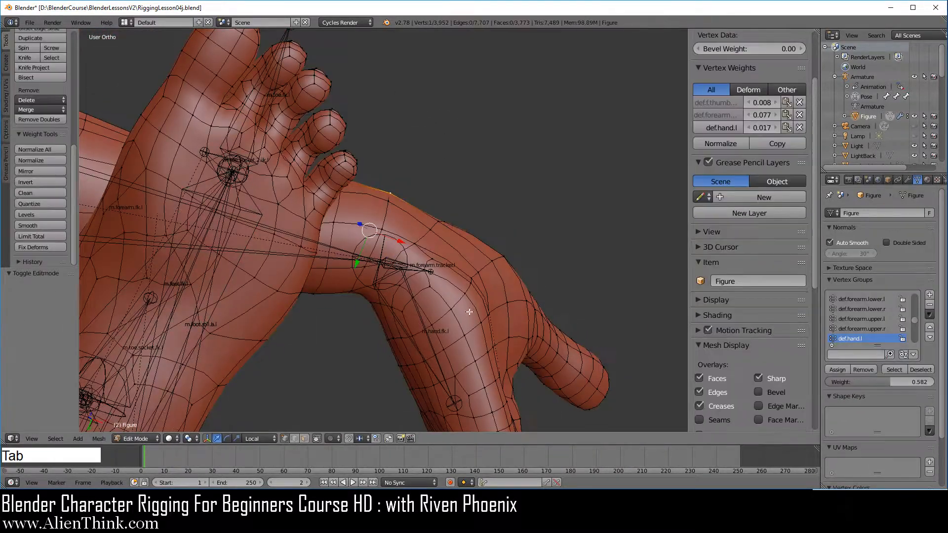
middle_click_drag(469, 312, 380, 221)
middle_click_drag(373, 337, 434, 257)
scroll(413, 301, "up", 3)
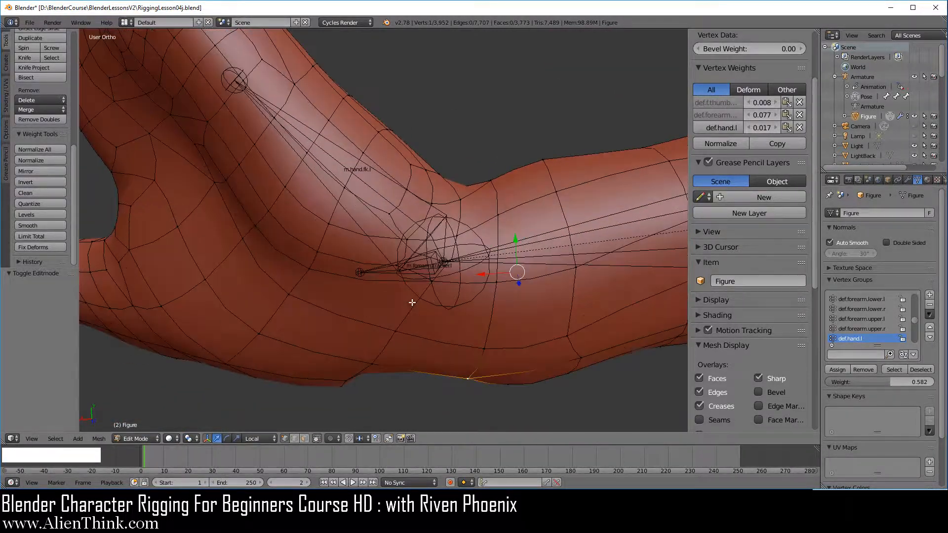
middle_click_drag(413, 300, 318, 227, "shift")
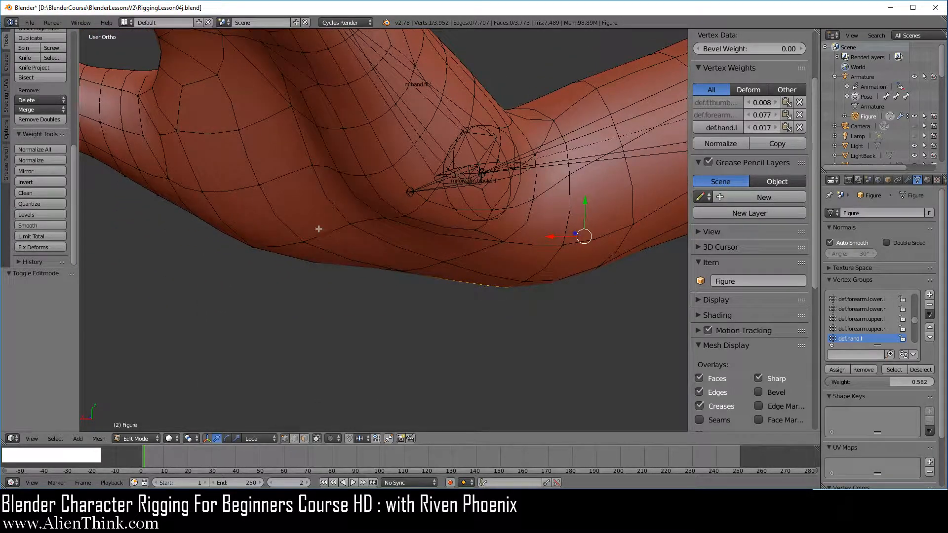
right_click(345, 222)
middle_click_drag(449, 253, 457, 333)
scroll(468, 287, "up", 4)
scroll(458, 333, "down", 3)
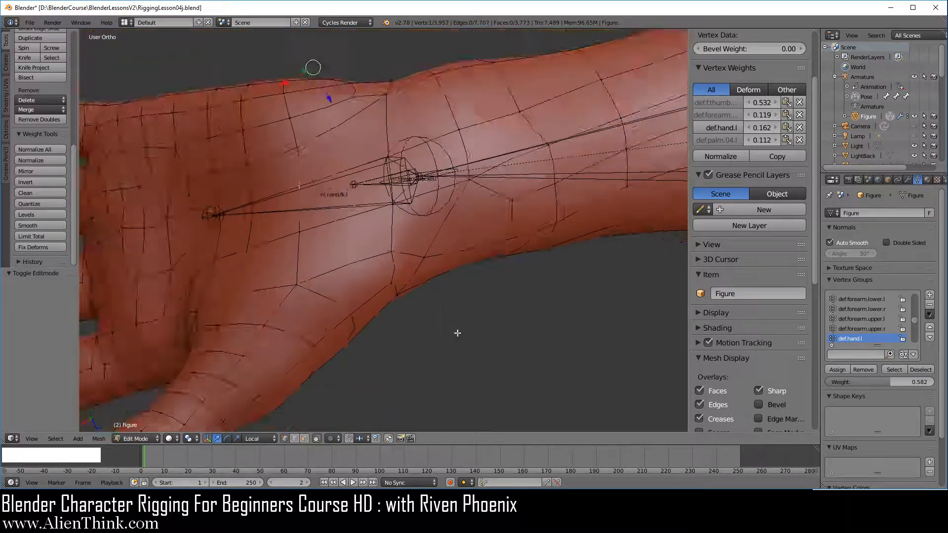
Step: Leave Edit Mode, reselect the left hand bone, clear its pose rotation and look at it from the front
key("Tab")
middle_click_drag(393, 188, 351, 153)
right_click(352, 174)
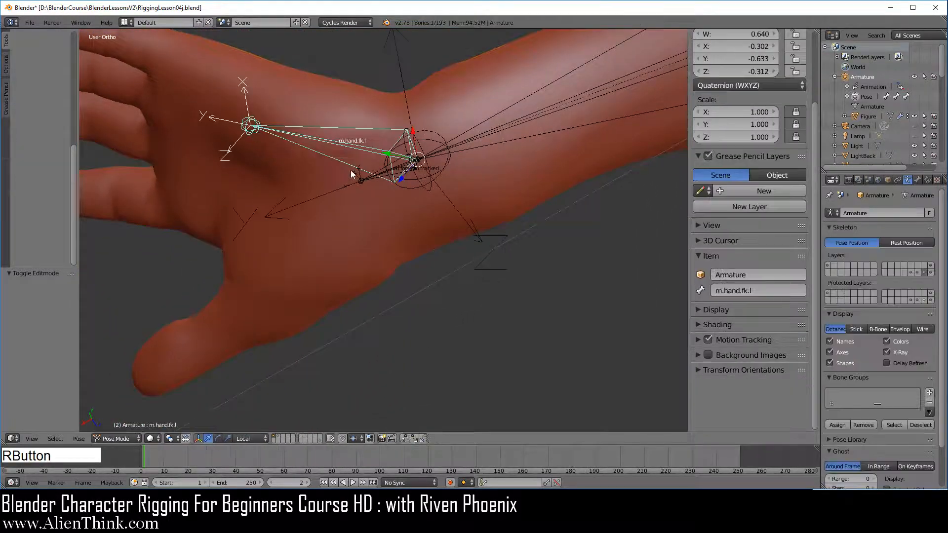
key("alt+r")
key("KP_1")
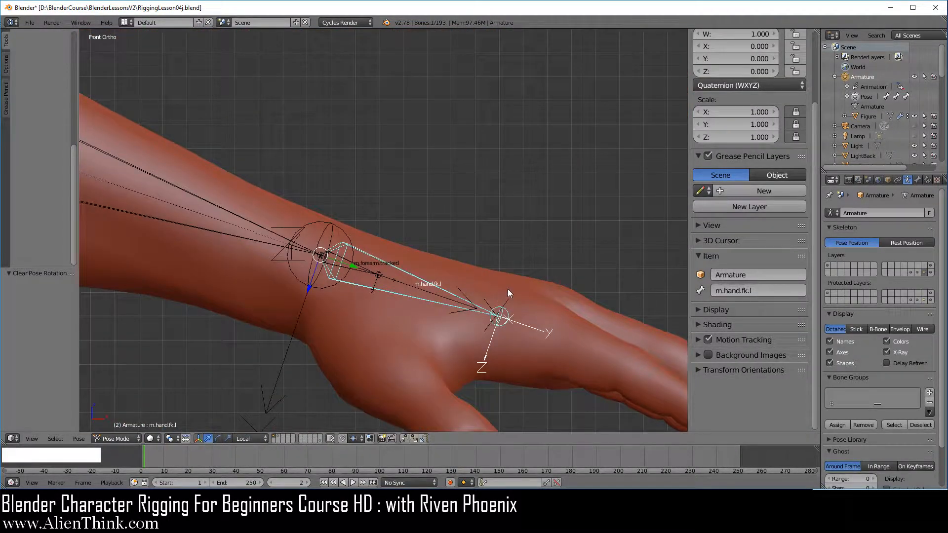
Step: Rotate the hand bone down about 37 degrees in front view, and bend it further down with a second rotation
key("r")
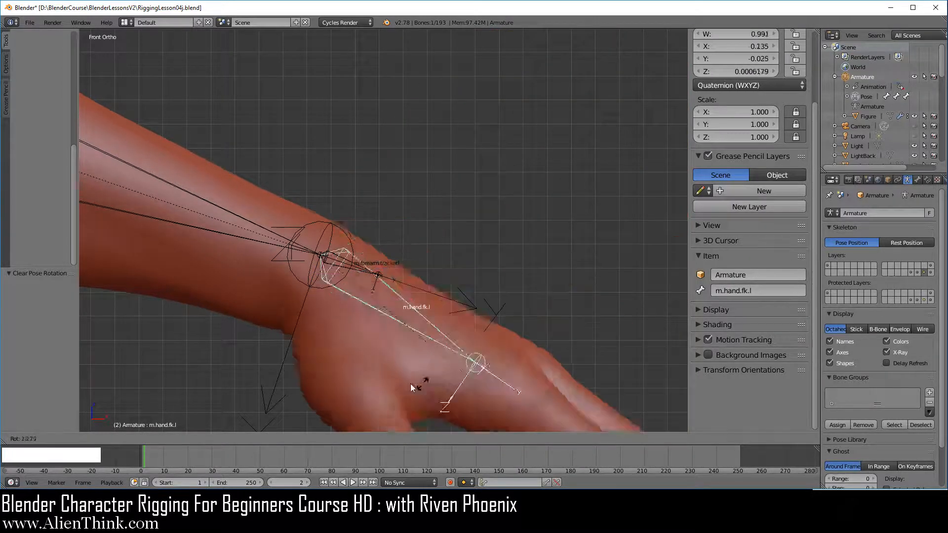
left_click(393, 384)
middle_click_drag(393, 383, 522, 301)
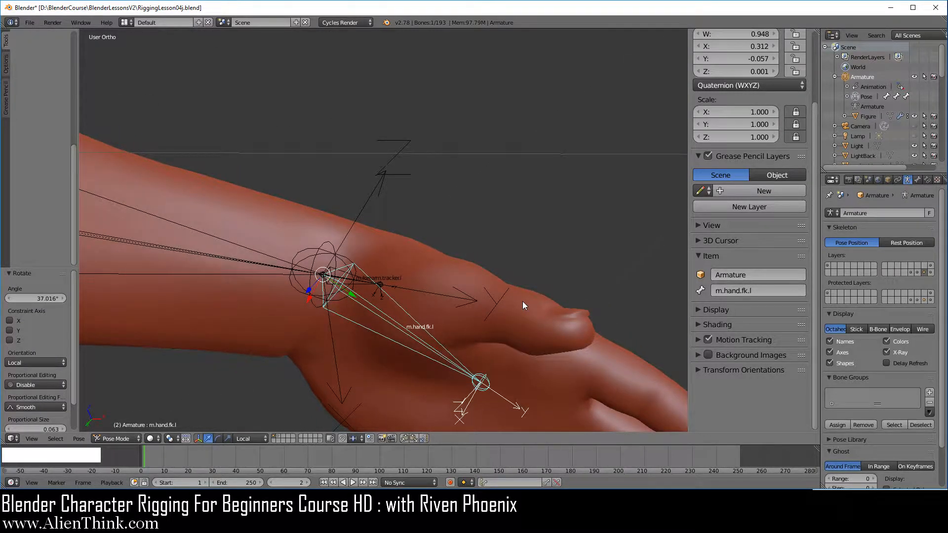
key("KP_1")
key("r")
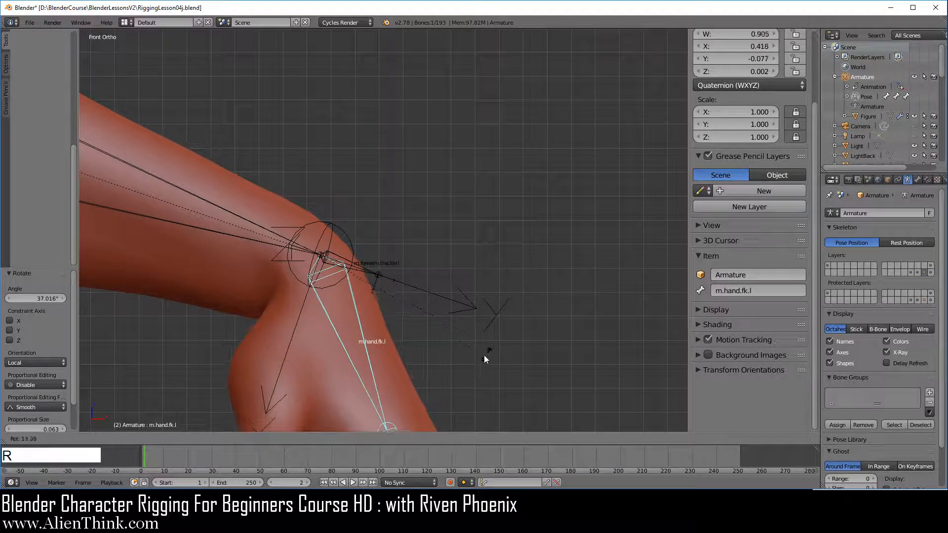
left_click(306, 314)
Step: In Edit Mode on the Figure mesh, set the def.hand.l weight of the palm vertex near the thumb base to 0.462
middle_click_drag(307, 314, 481, 203, "shift")
scroll(447, 246, "up", 2)
key("Tab")
key("Tab")
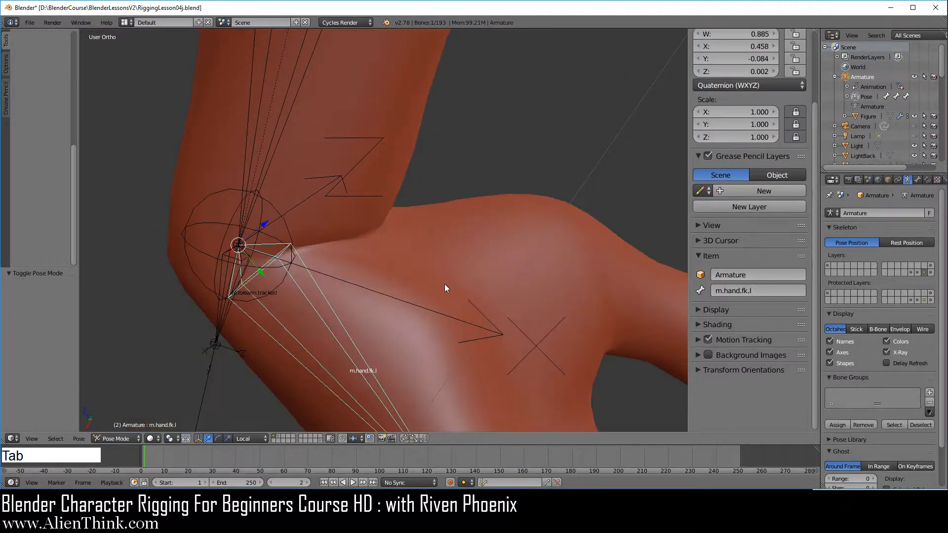
right_click(445, 283)
key("Tab")
mouse_move(445, 283)
middle_mouse_down()
mouse_move(475, 245)
mouse_move(445, 280)
middle_mouse_up()
right_click(456, 287)
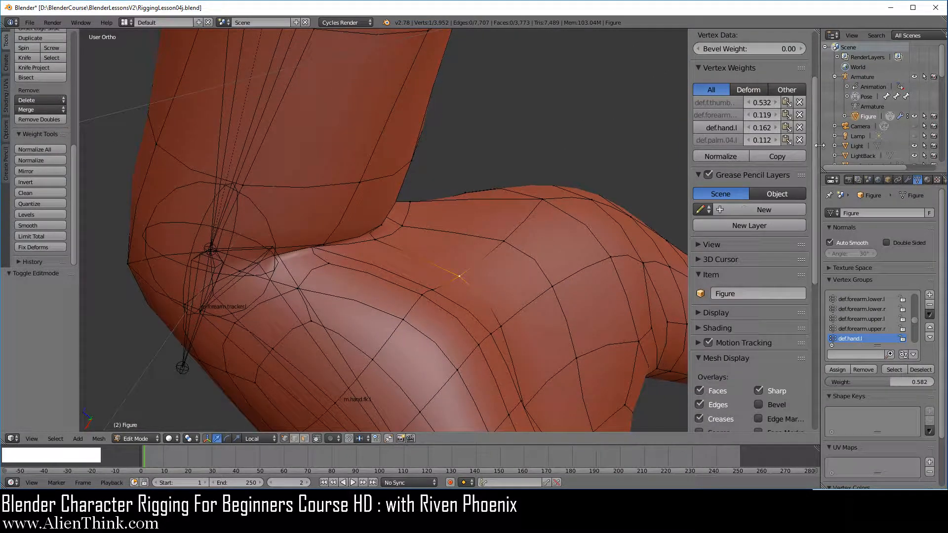
left_click_drag(763, 126, 785, 127)
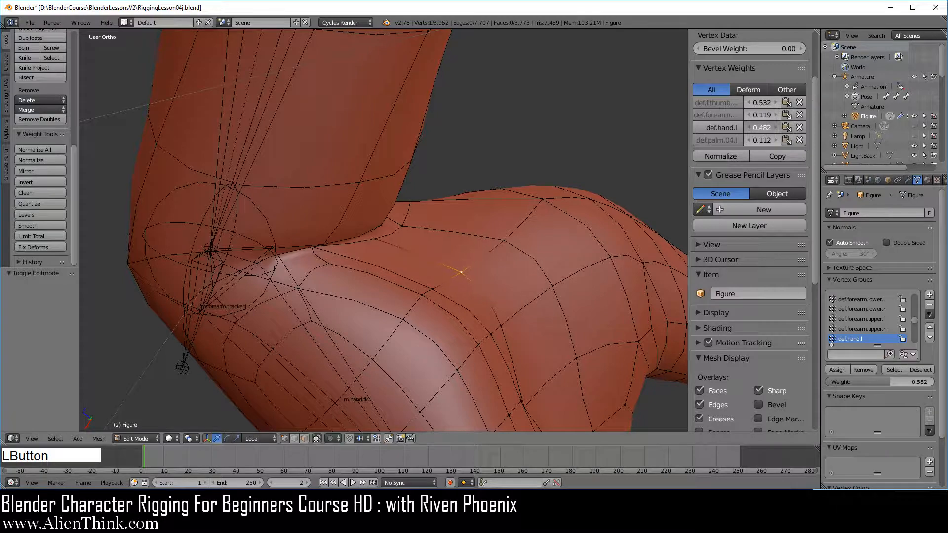
Step: Select the vertex by the inner wrist crease and adjust its forearm group weight to about 0.12
middle_click_drag(545, 244, 414, 227)
right_click(415, 227)
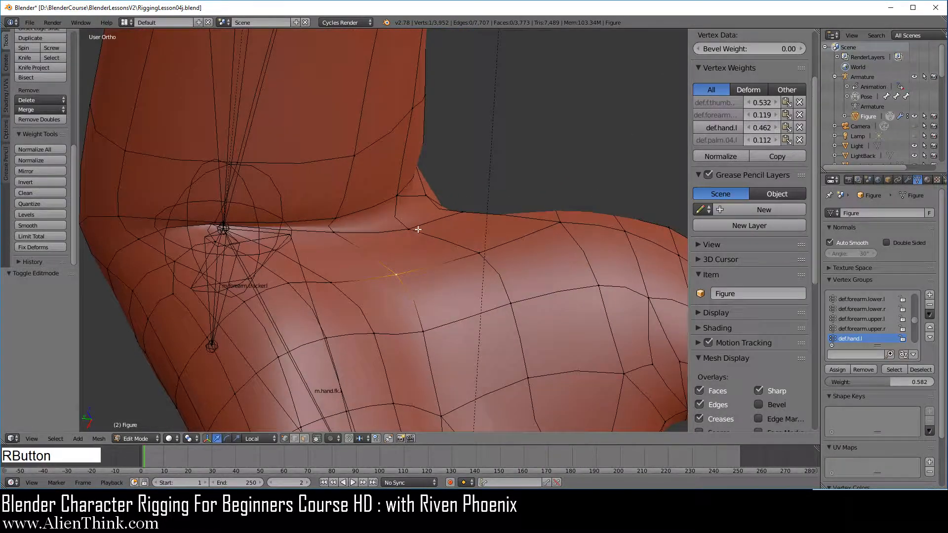
left_click_drag(759, 114, 778, 114)
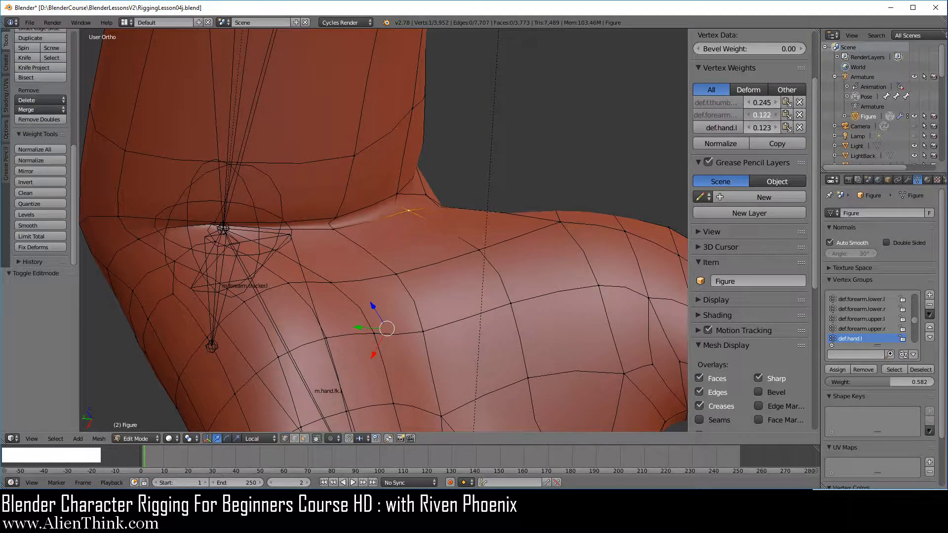
Step: Leave Edit Mode, select the hand bone in front view and clear its pose rotation
middle_click_drag(506, 247, 398, 285)
key("Tab")
key("KP_1")
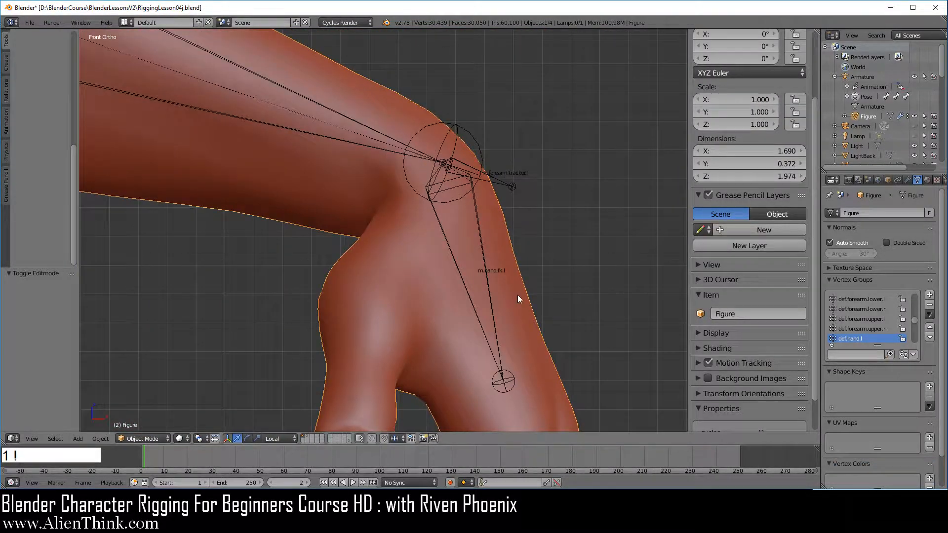
right_click(475, 223)
key("alt+r")
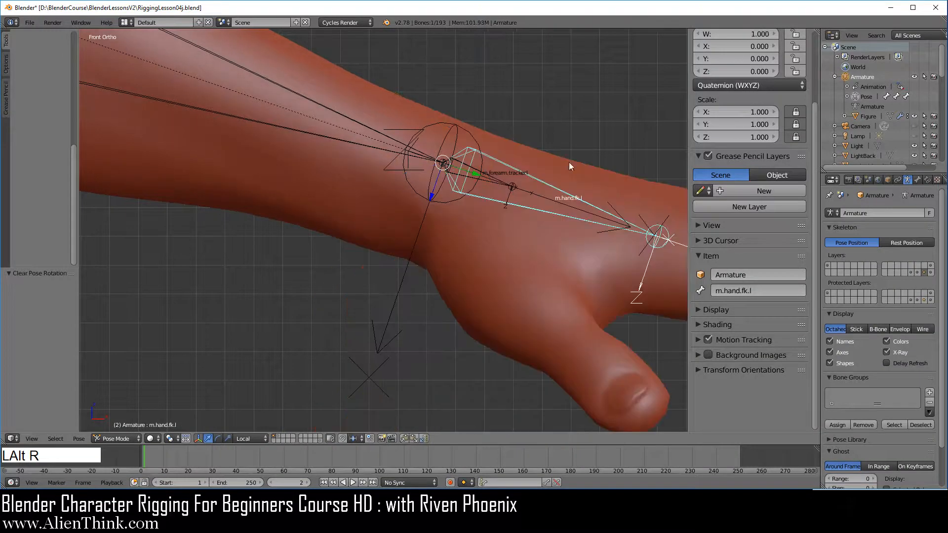
middle_click_drag(497, 267, 488, 304, "shift")
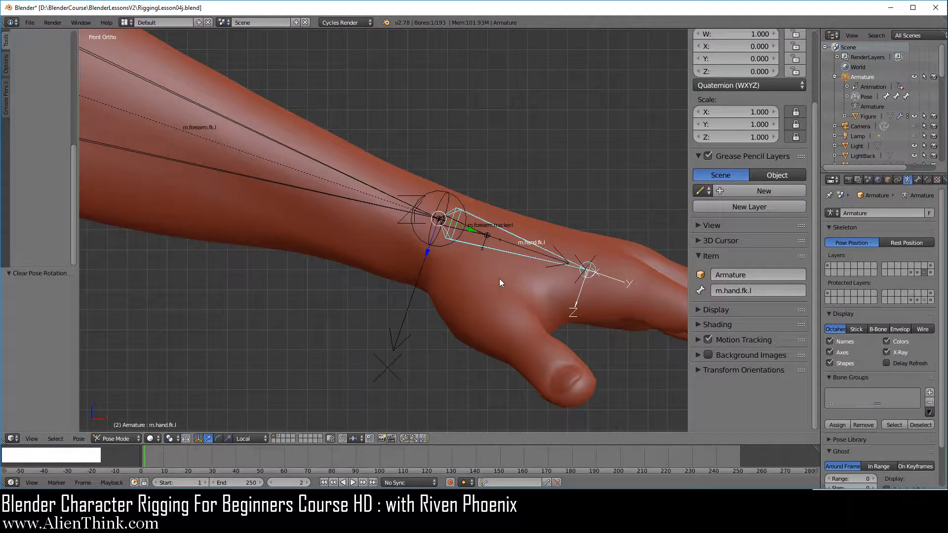
Step: Try a trackball rotation of the hand bone in front view and a sideways rotation in top view, cancelling both
key("r")
key("r")
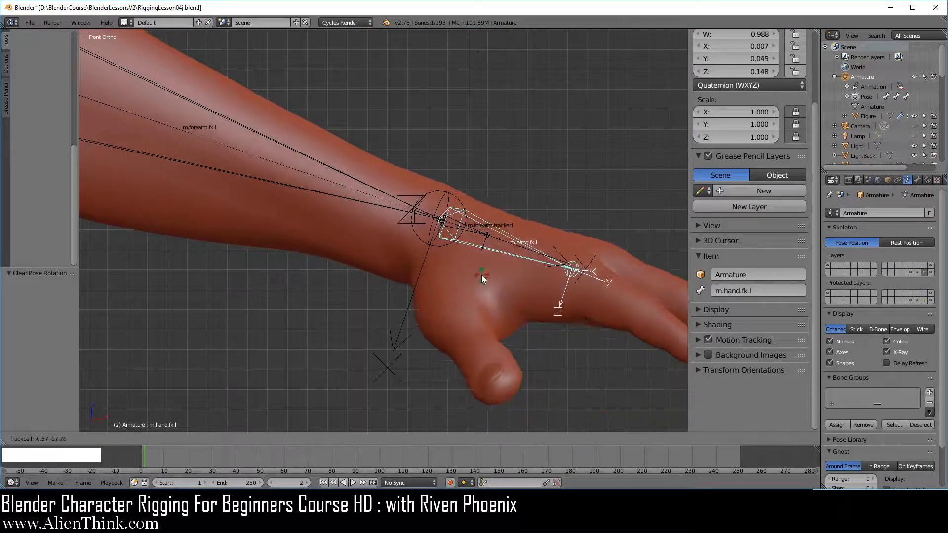
right_click(511, 280)
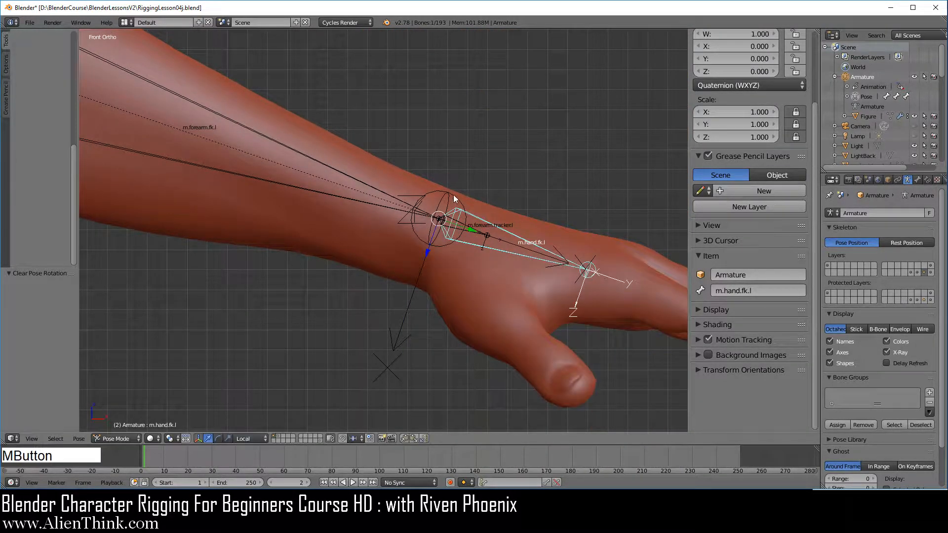
middle_click_drag(454, 195, 474, 339)
key("KP_7")
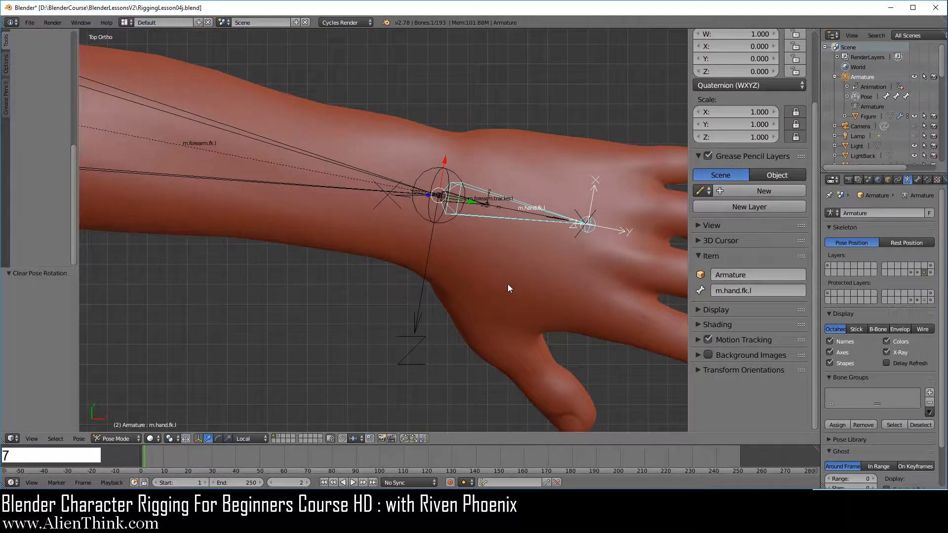
key("r")
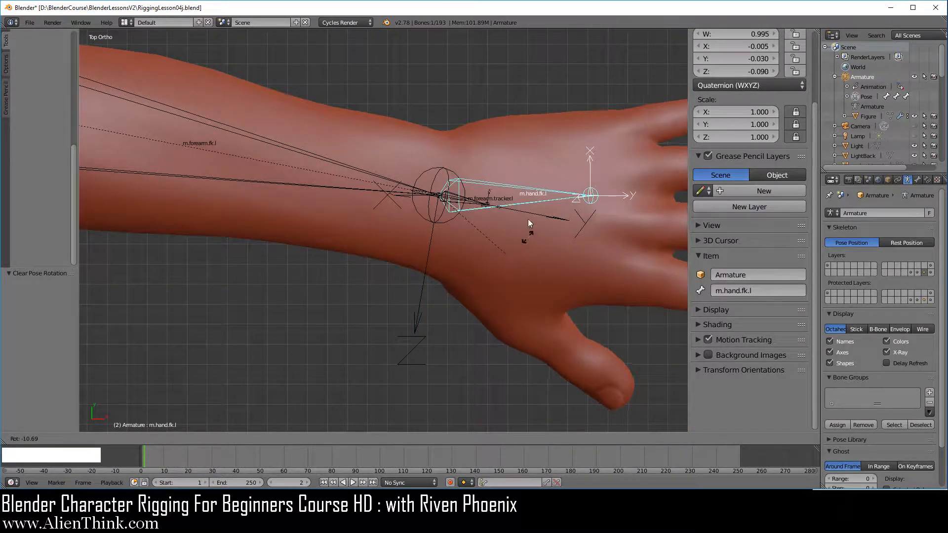
right_click(522, 268)
Step: Test the wrist up close in front view with a plain rotation and a trackball rotation of the hand bone, cancelling each
key("1")
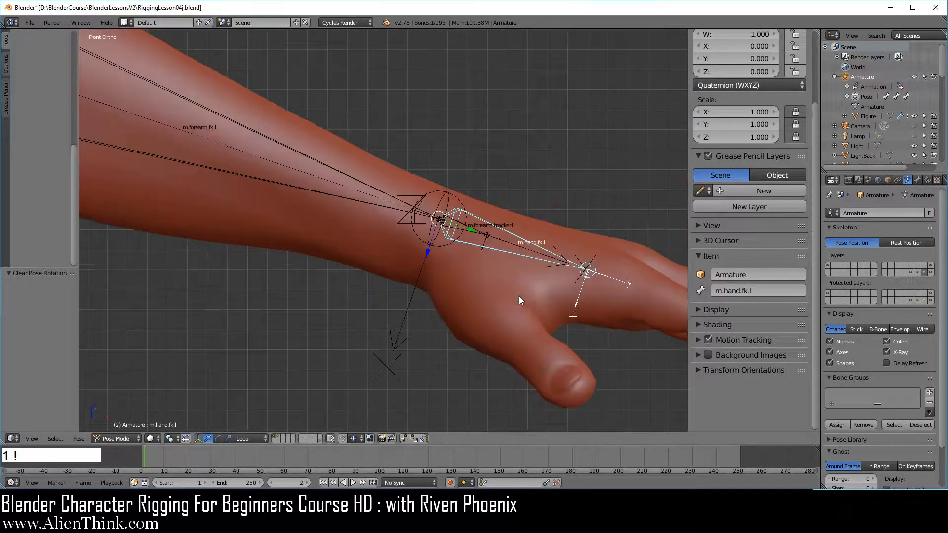
key("r")
right_click(528, 127)
scroll(442, 300, "down", 1)
scroll(459, 306, "up", 3)
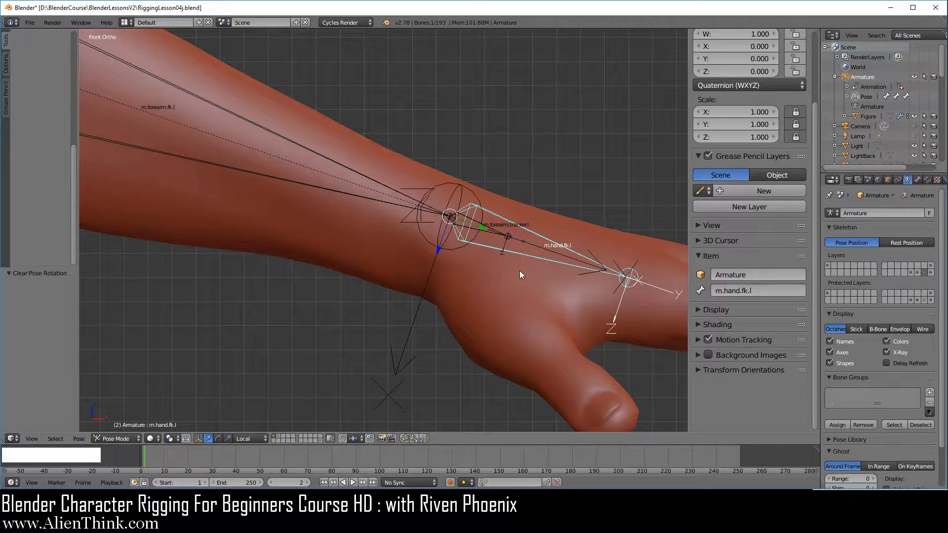
key("r")
key("r")
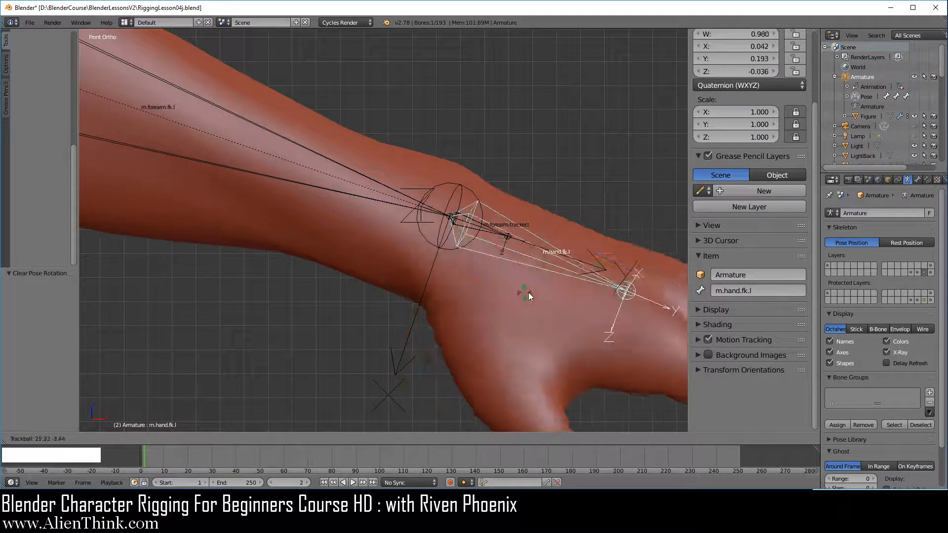
right_click(527, 263)
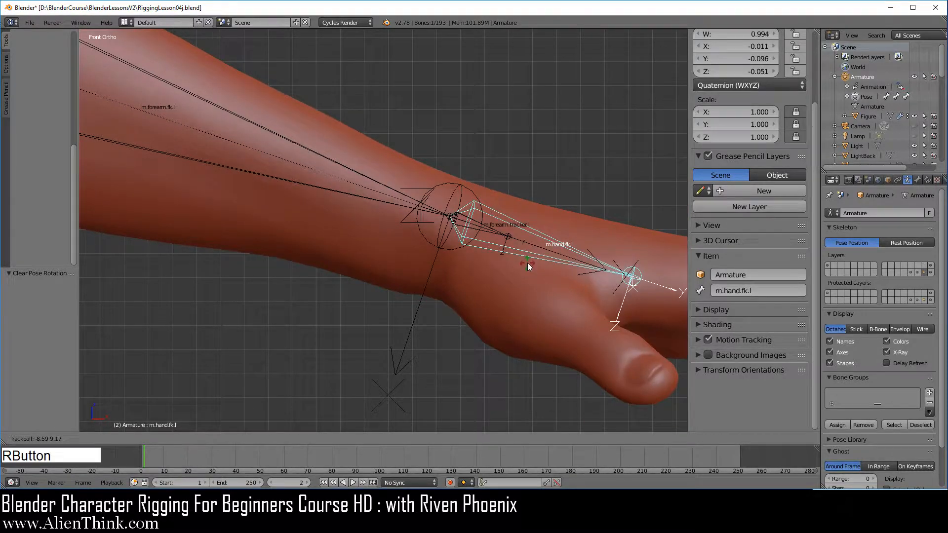
Step: Check the wrist from behind with a trackball rotation and a plain back-view rotation of the hand bone, cancelling each
middle_click_drag(536, 221, 355, 280)
key("r")
key("r")
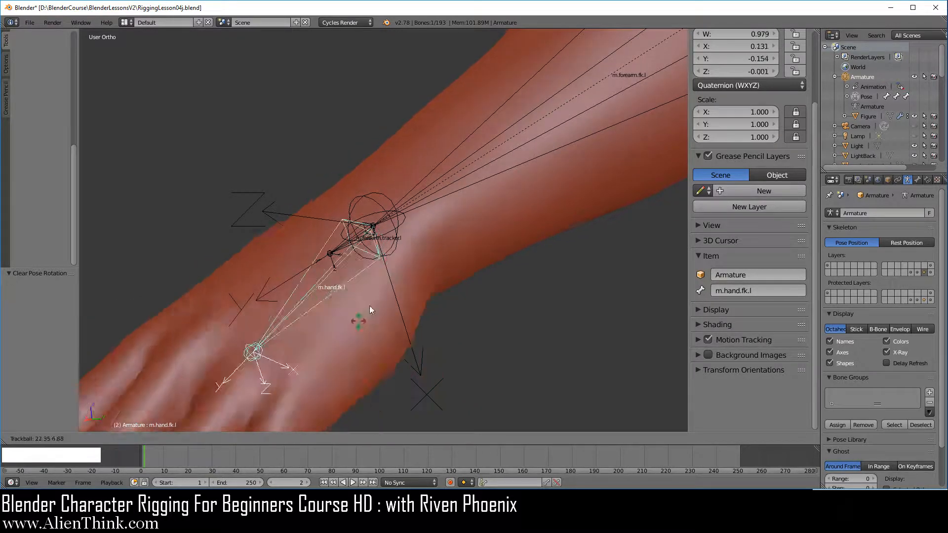
right_click(357, 306)
middle_click_drag(452, 298, 395, 360)
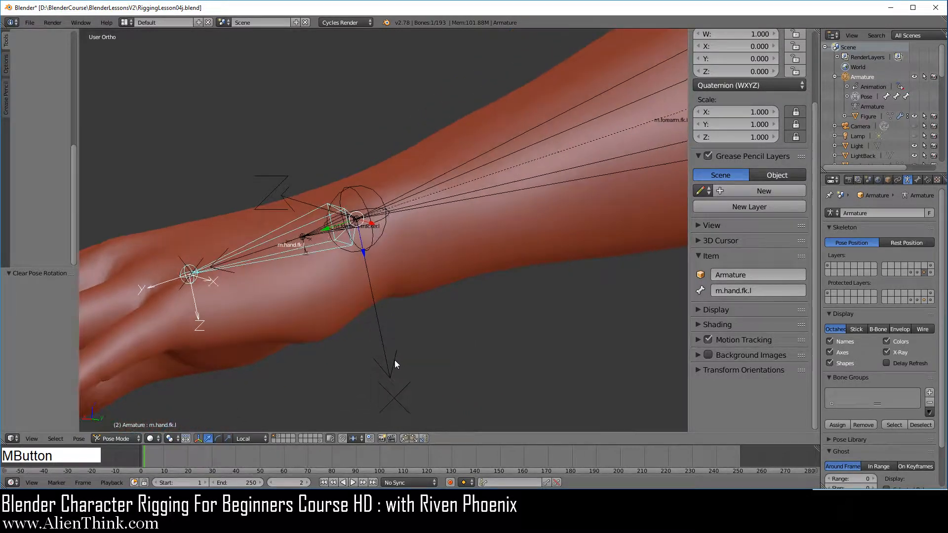
key("ctrl+KP_1")
key("r")
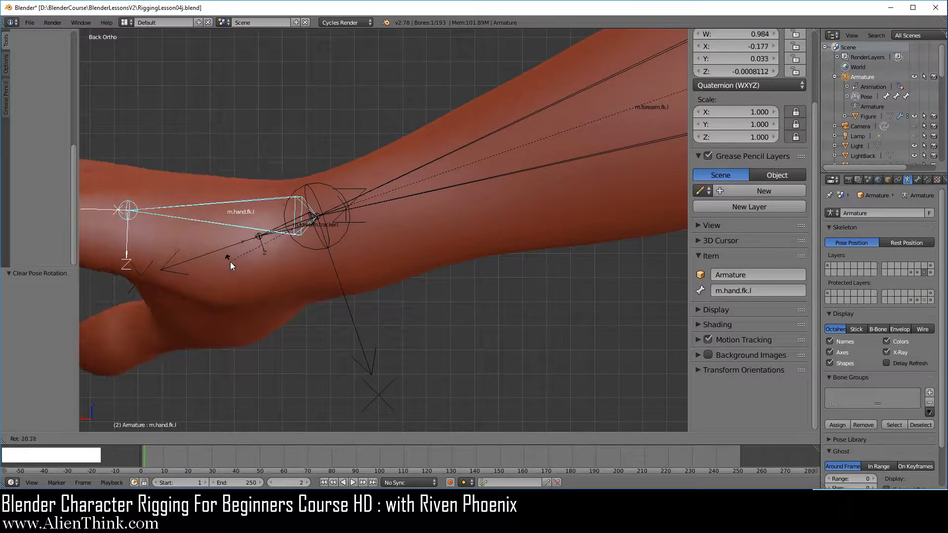
right_click(230, 262)
Step: Try plain and trackball rotations of the hand bone in front view with the whole forearm in sight, cancelling each
key("1")
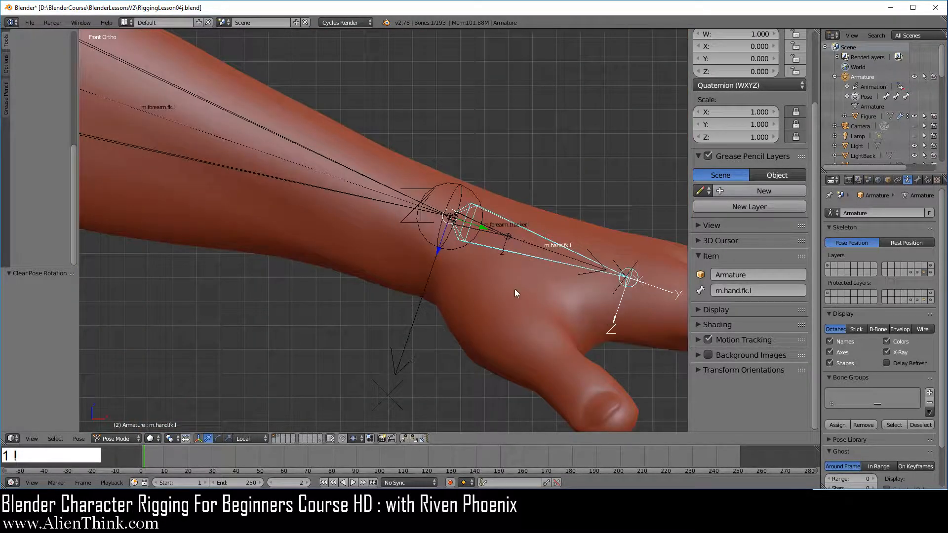
key("r")
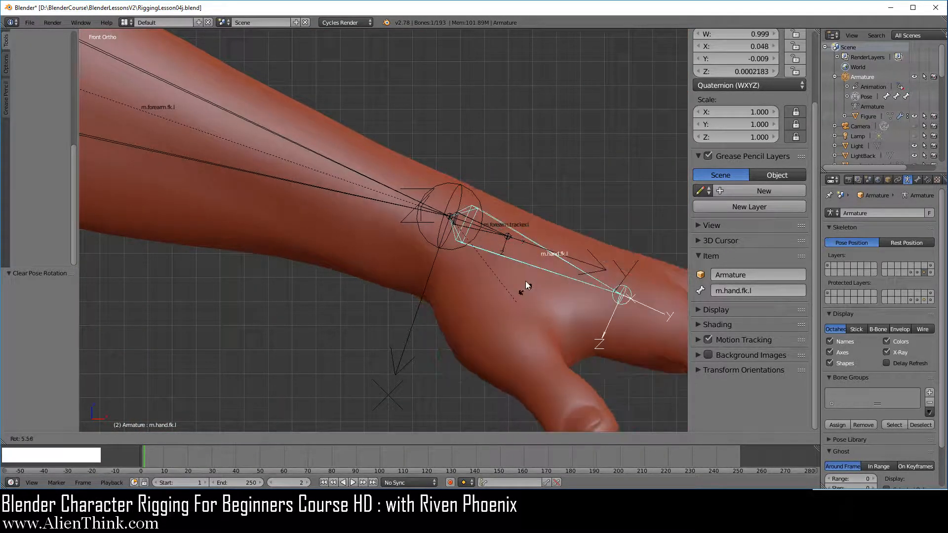
right_click(525, 282)
scroll(502, 294, "down", 4)
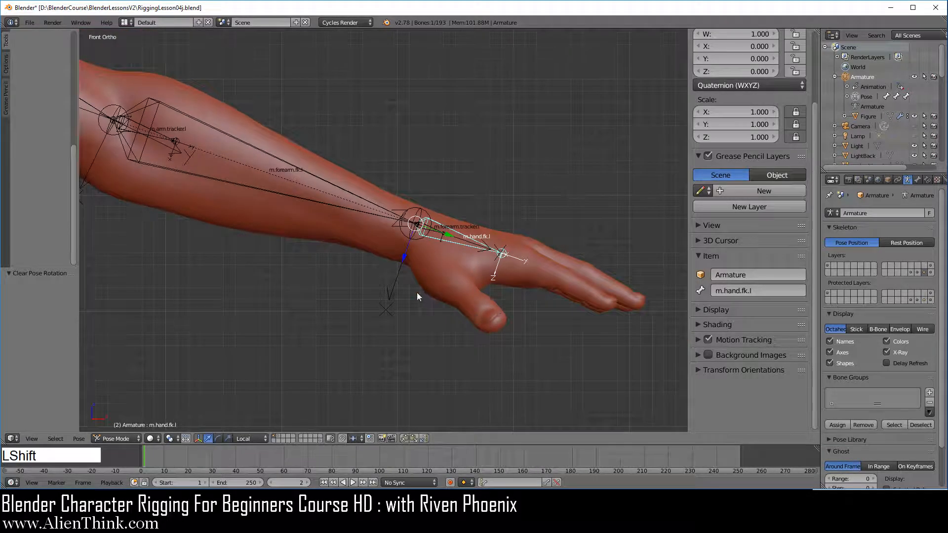
middle_click_drag(416, 293, 478, 307, "shift")
key("r")
key("r")
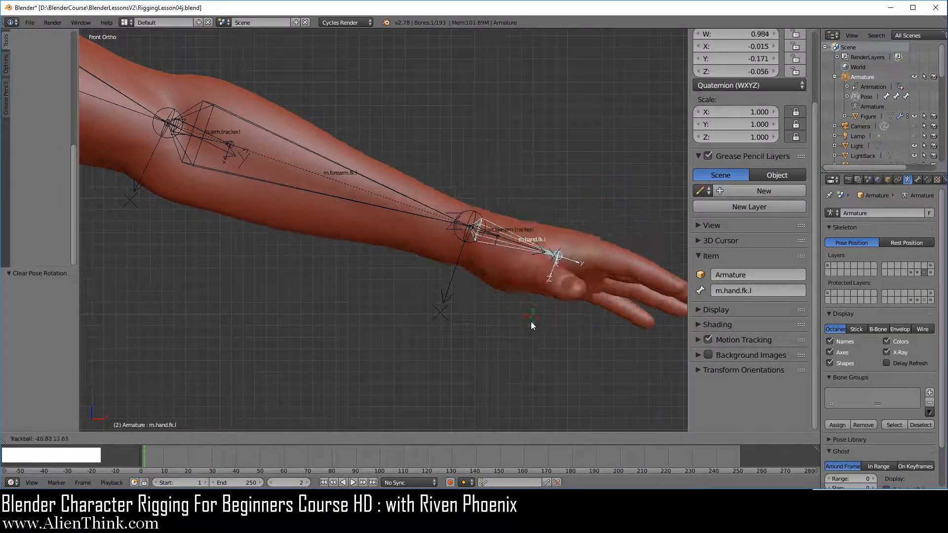
right_click(540, 259)
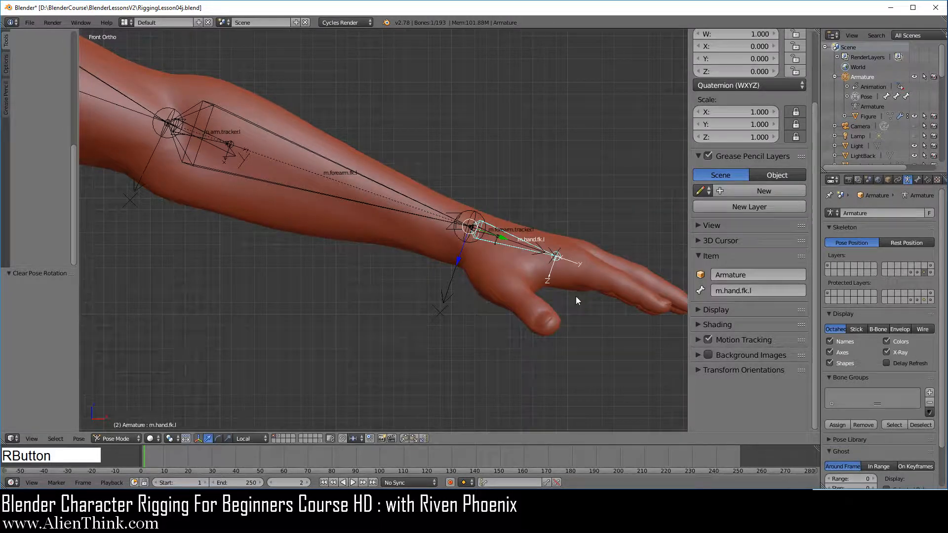
key("r")
right_click(576, 268)
scroll(576, 268, "up", 3)
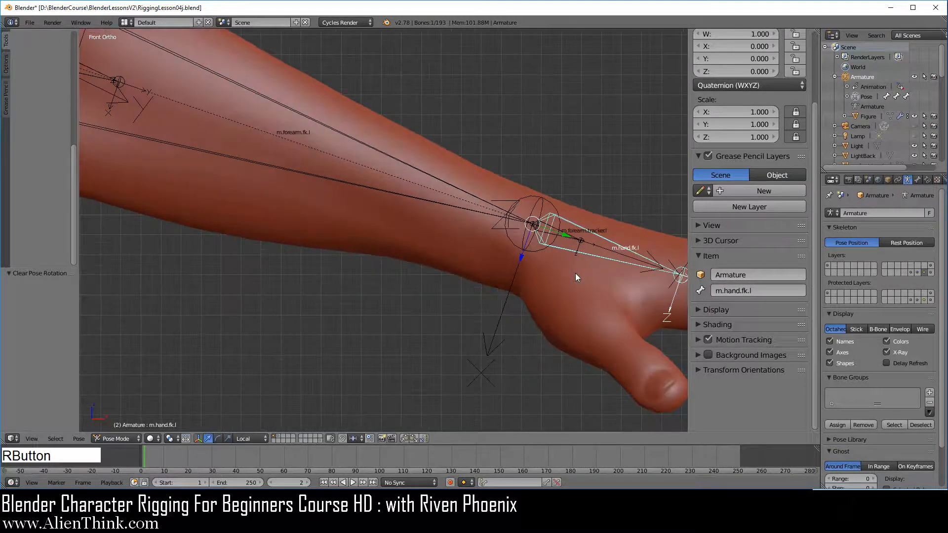
middle_click_drag(575, 274, 509, 256, "shift")
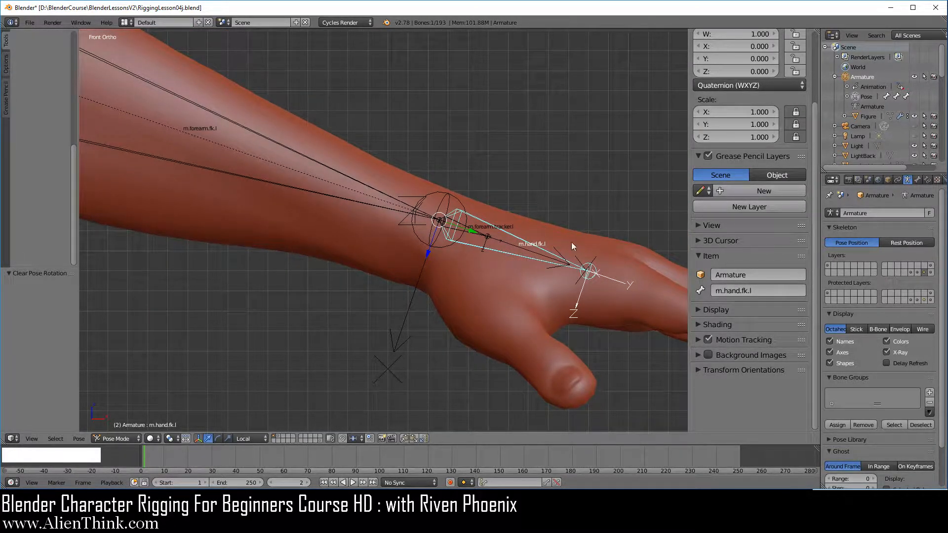
scroll(546, 283, "down", 1)
middle_click_drag(546, 282, 558, 310, "shift")
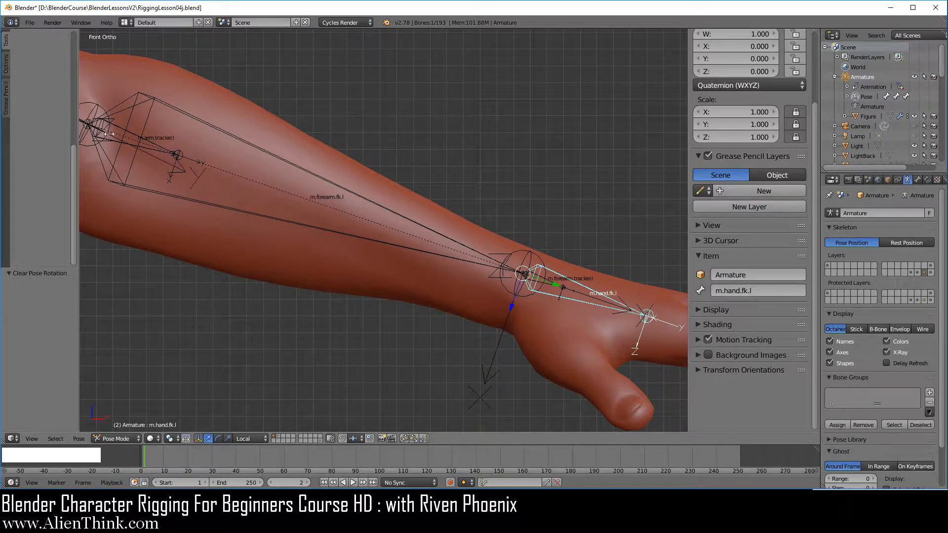
Step: Save the scene as RiggingLesson04k.blend in the BlenderLessonsV2 folder, overwriting the existing file
left_click(31, 23)
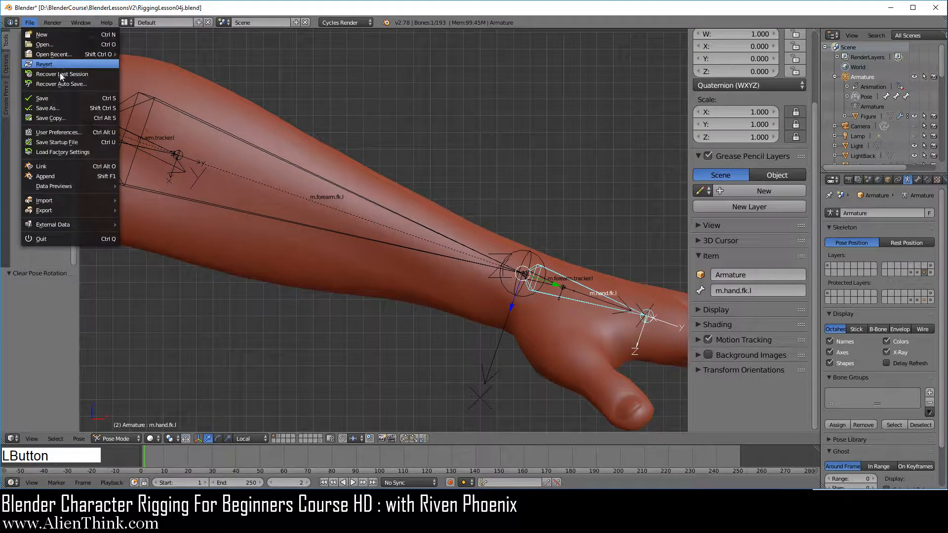
left_click(57, 109)
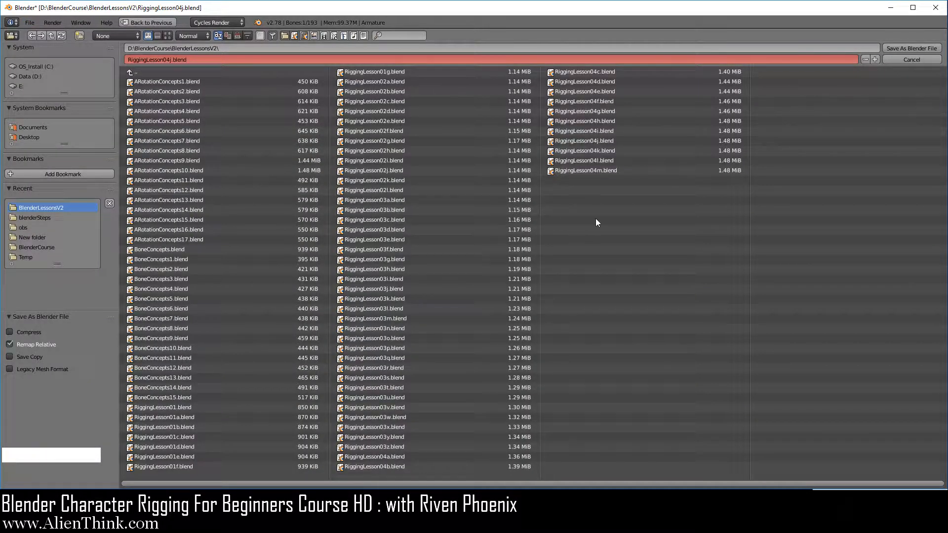
left_click(602, 150)
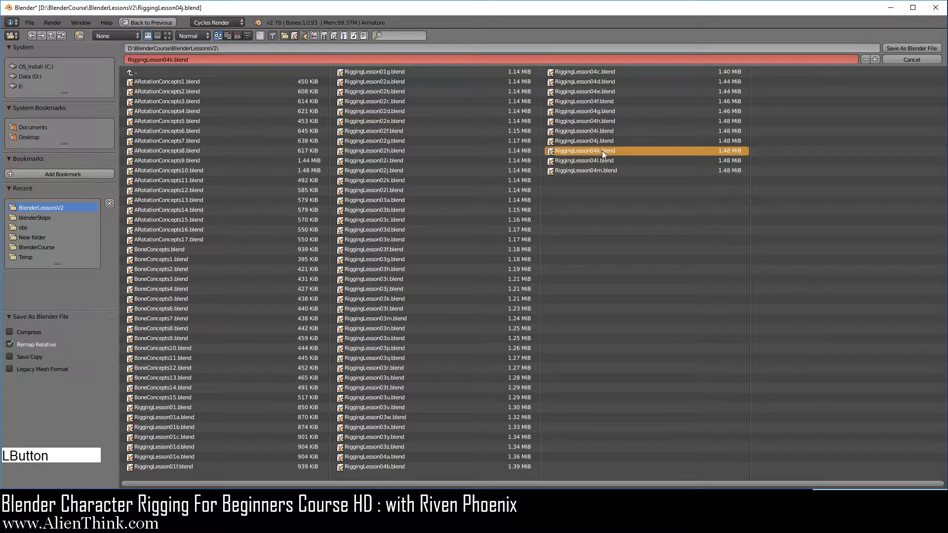
left_click(898, 48)
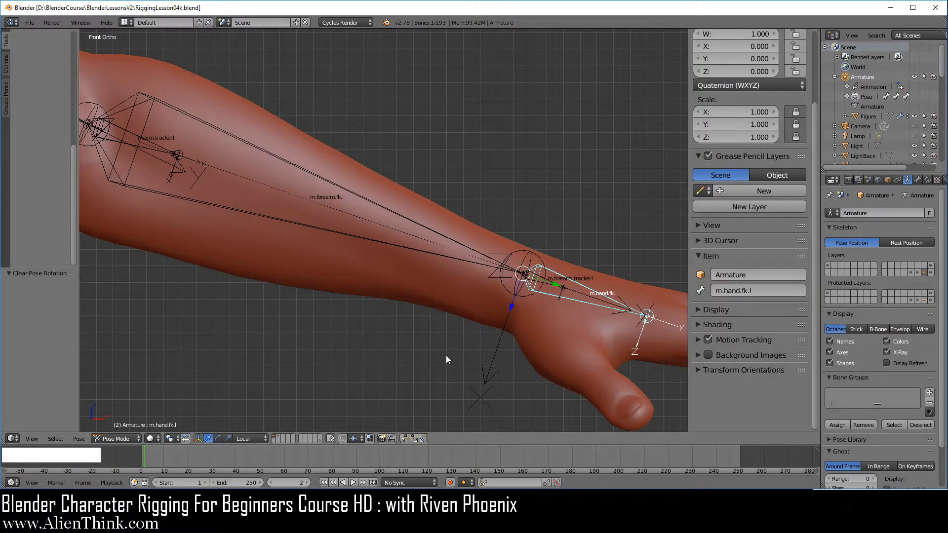